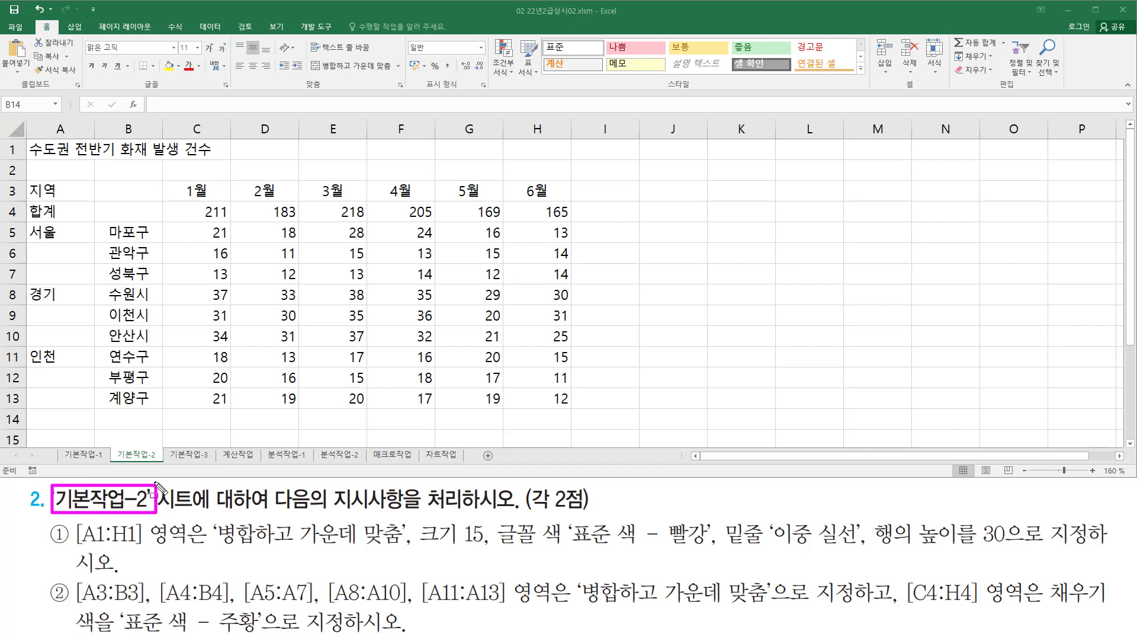
Step: Read the first formatting instruction for the 기본작업-2 sheet and locate range A1:H1 and the formatting options it requires
{"action": "left_click_drag", "start_coordinate": [113, 441], "coordinate": [162, 464]}
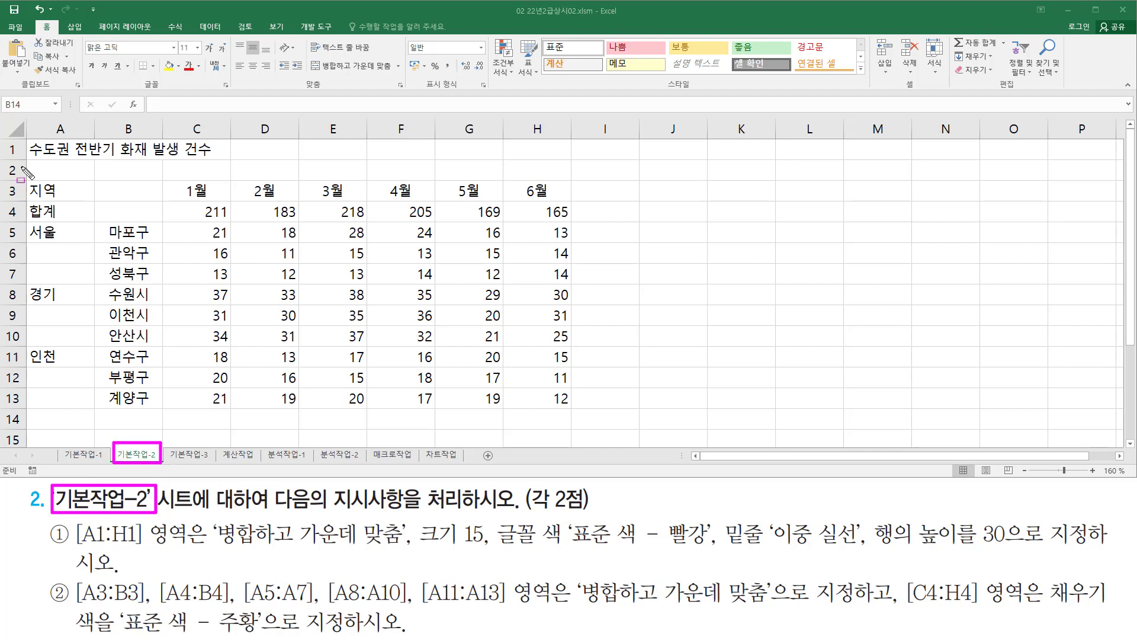
{"action": "mouse_move", "coordinate": [25, 135]}
{"action": "left_mouse_down"}
{"action": "mouse_move", "coordinate": [53, 275]}
{"action": "mouse_move", "coordinate": [583, 412]}
{"action": "left_mouse_up"}
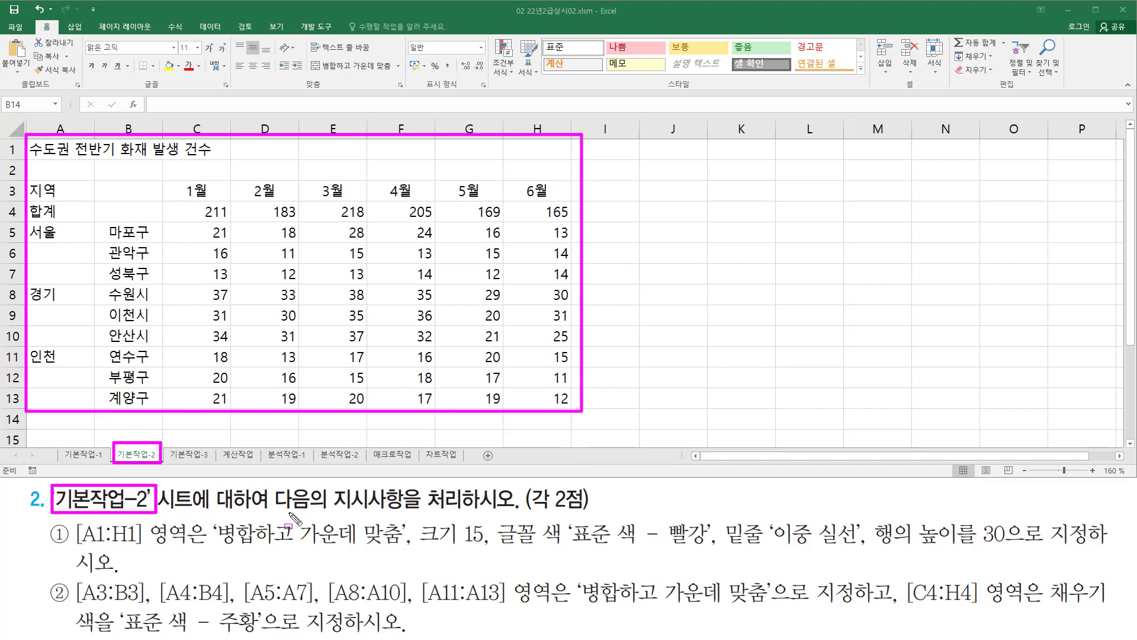
{"action": "left_click_drag", "start_coordinate": [276, 511], "coordinate": [586, 511]}
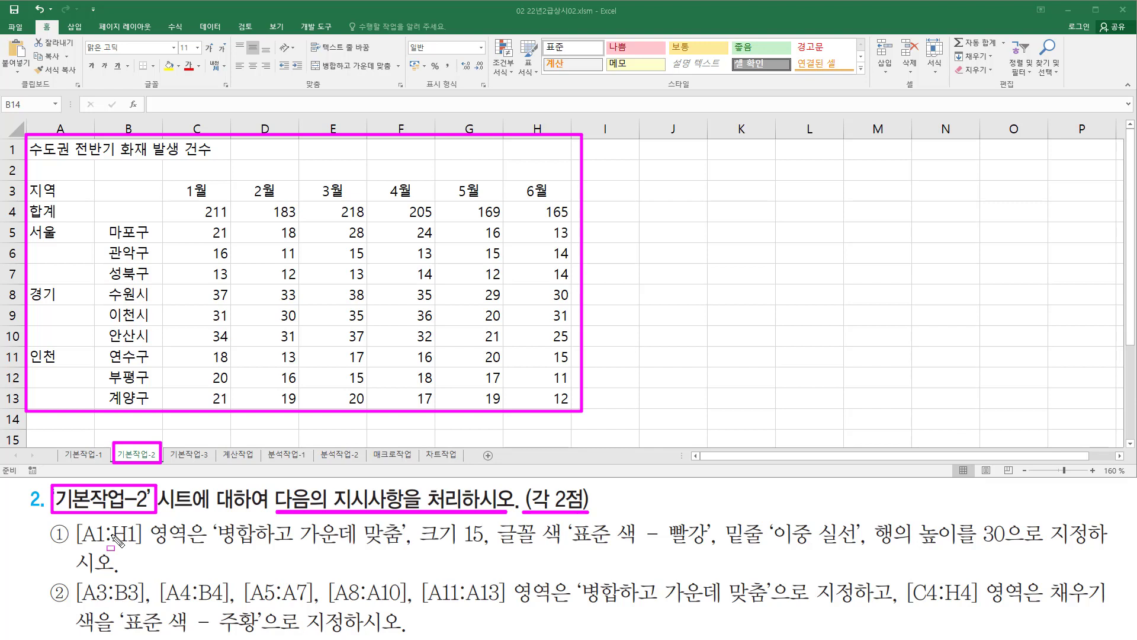
{"action": "key", "text": "Escape"}
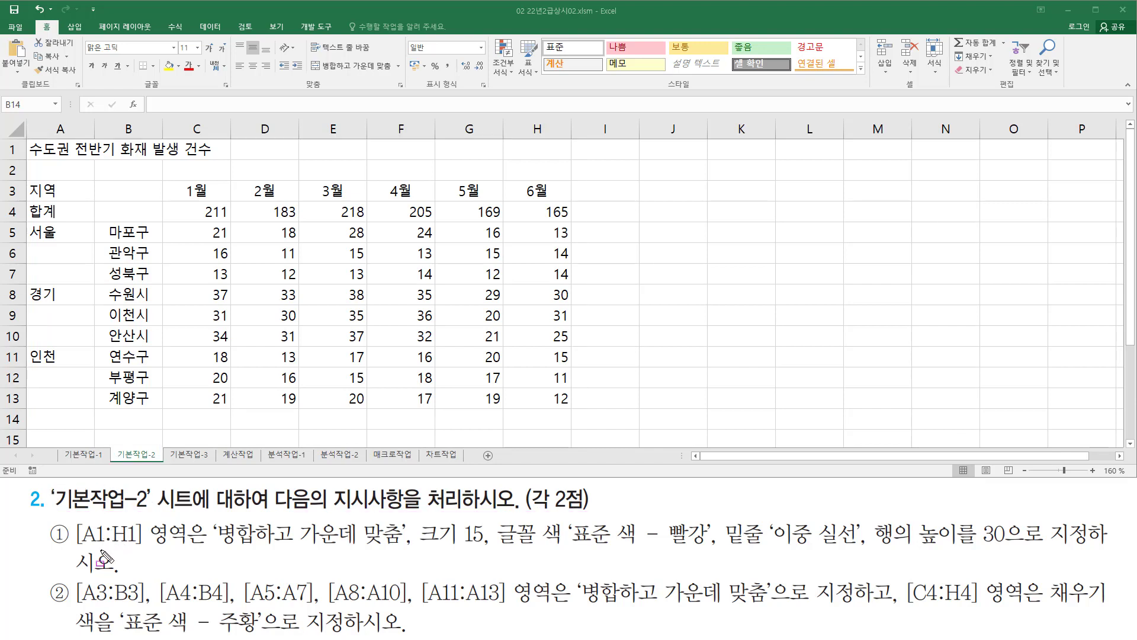
{"action": "mouse_move", "coordinate": [75, 548]}
{"action": "left_mouse_down"}
{"action": "mouse_move", "coordinate": [145, 552]}
{"action": "mouse_move", "coordinate": [149, 522]}
{"action": "mouse_move", "coordinate": [192, 518]}
{"action": "left_mouse_up"}
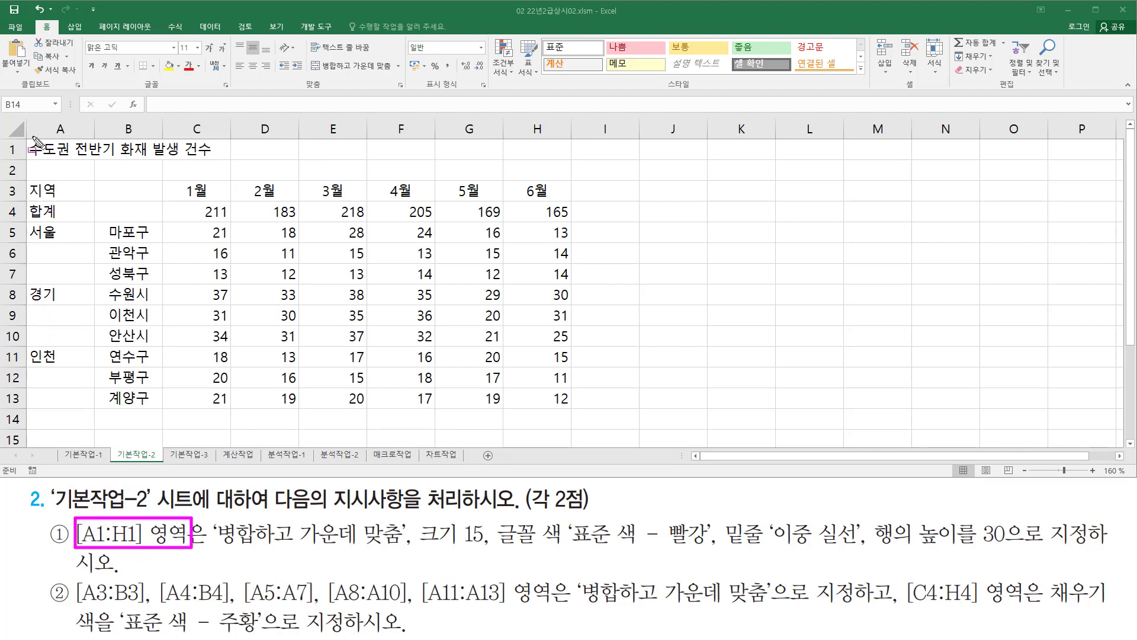
{"action": "left_click_drag", "start_coordinate": [29, 152], "coordinate": [176, 142]}
{"action": "left_click_drag", "start_coordinate": [243, 154], "coordinate": [573, 160]}
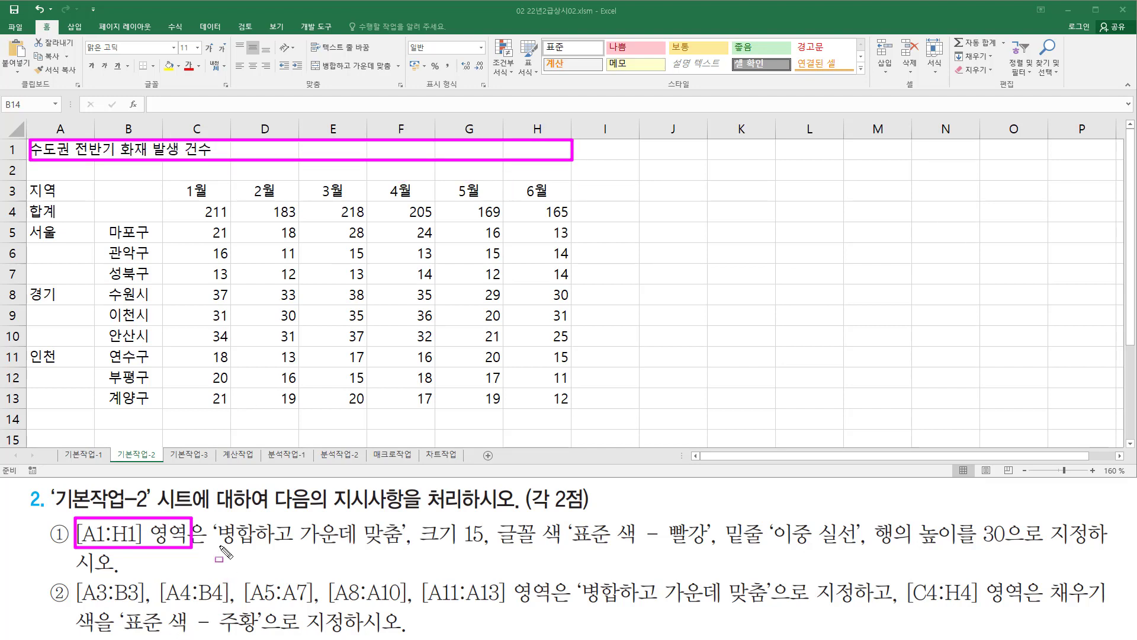
{"action": "left_click_drag", "start_coordinate": [219, 542], "coordinate": [406, 546]}
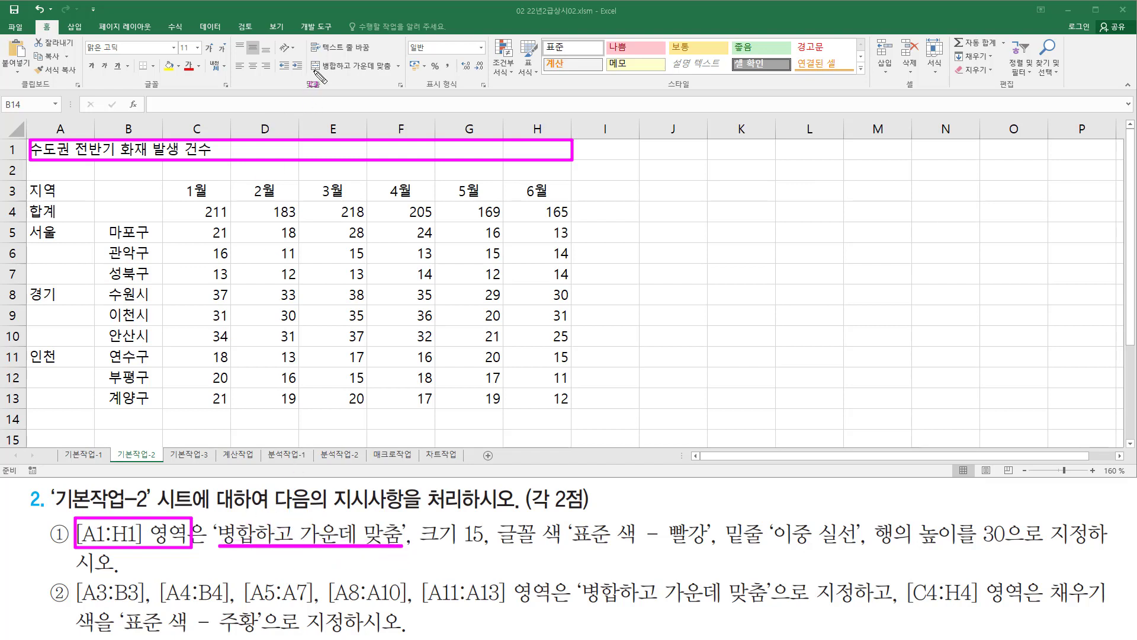
{"action": "mouse_move", "coordinate": [316, 76]}
{"action": "left_mouse_down"}
{"action": "mouse_move", "coordinate": [394, 75]}
{"action": "mouse_move", "coordinate": [314, 55]}
{"action": "left_mouse_up"}
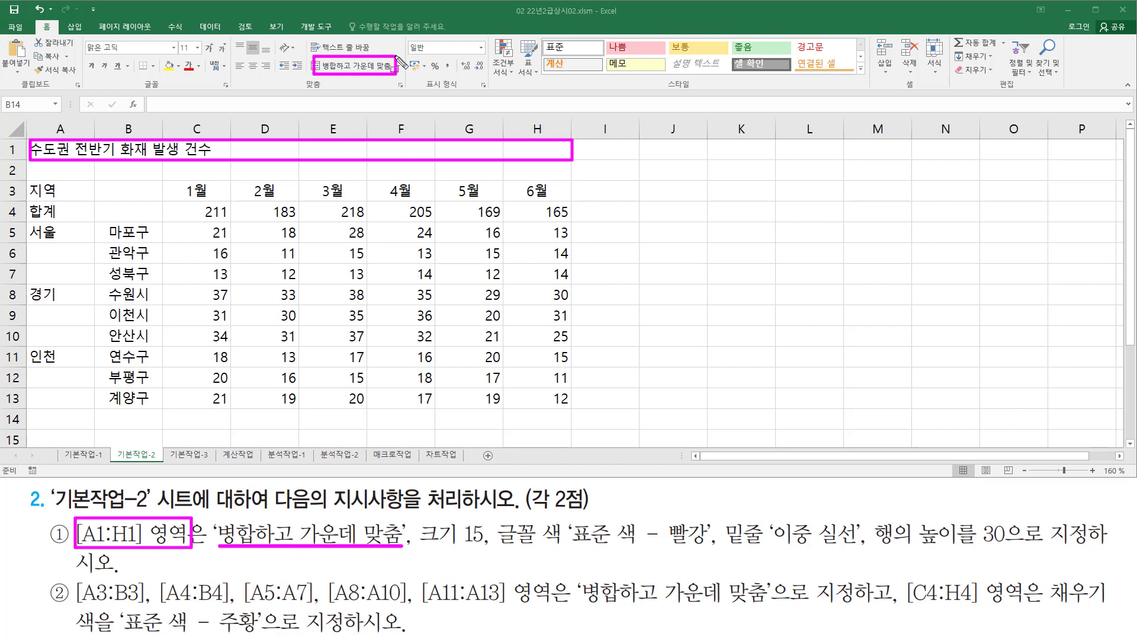
{"action": "mouse_move", "coordinate": [421, 550]}
{"action": "left_mouse_down"}
{"action": "mouse_move", "coordinate": [433, 518]}
{"action": "mouse_move", "coordinate": [435, 550]}
{"action": "mouse_move", "coordinate": [487, 551]}
{"action": "left_mouse_up"}
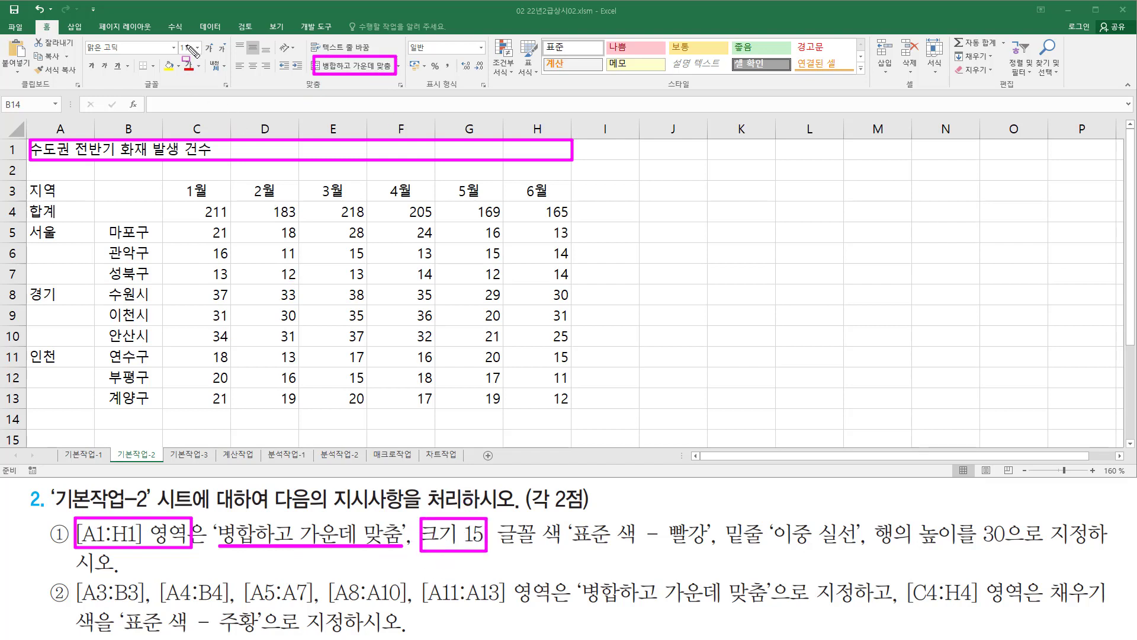
{"action": "left_click_drag", "start_coordinate": [178, 51], "coordinate": [177, 54]}
{"action": "left_click_drag", "start_coordinate": [497, 547], "coordinate": [563, 546]}
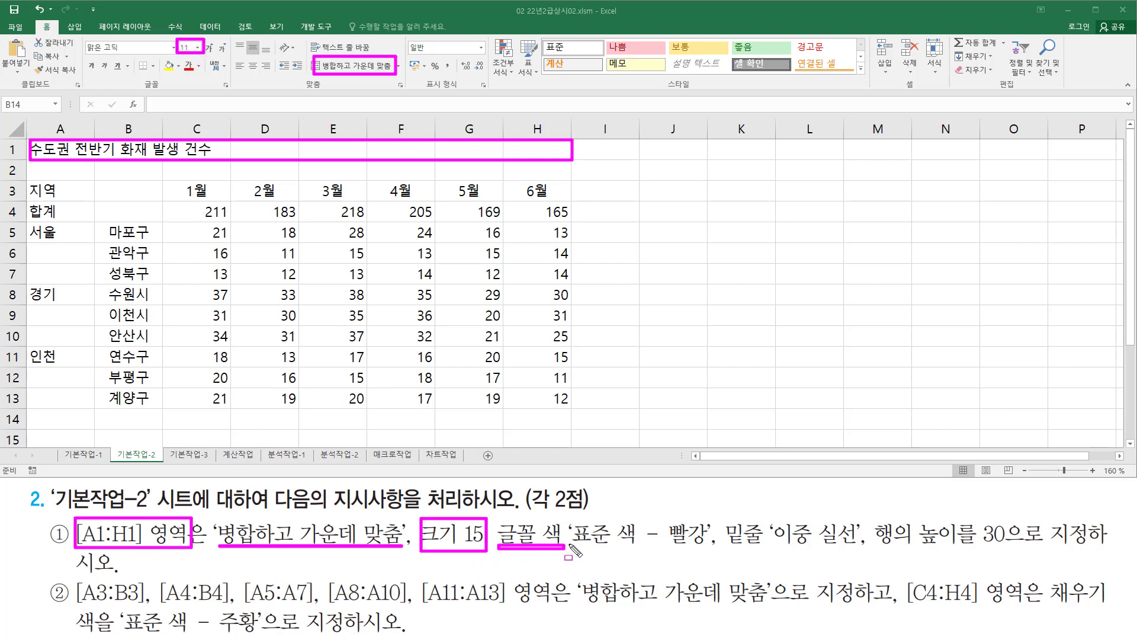
{"action": "left_click_drag", "start_coordinate": [570, 548], "coordinate": [703, 548]}
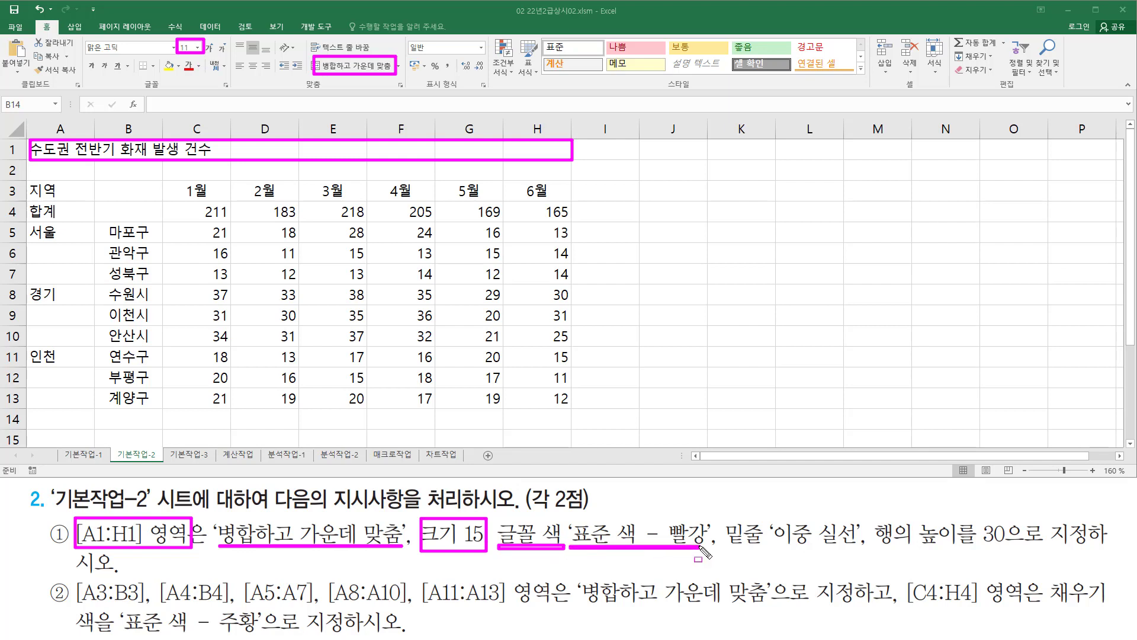
{"action": "mouse_move", "coordinate": [183, 56]}
{"action": "left_mouse_down"}
{"action": "mouse_move", "coordinate": [193, 81]}
{"action": "mouse_move", "coordinate": [205, 60]}
{"action": "left_mouse_up"}
{"action": "mouse_move", "coordinate": [718, 549]}
{"action": "left_mouse_down"}
{"action": "mouse_move", "coordinate": [836, 554]}
{"action": "mouse_move", "coordinate": [862, 533]}
{"action": "mouse_move", "coordinate": [864, 555]}
{"action": "left_mouse_up"}
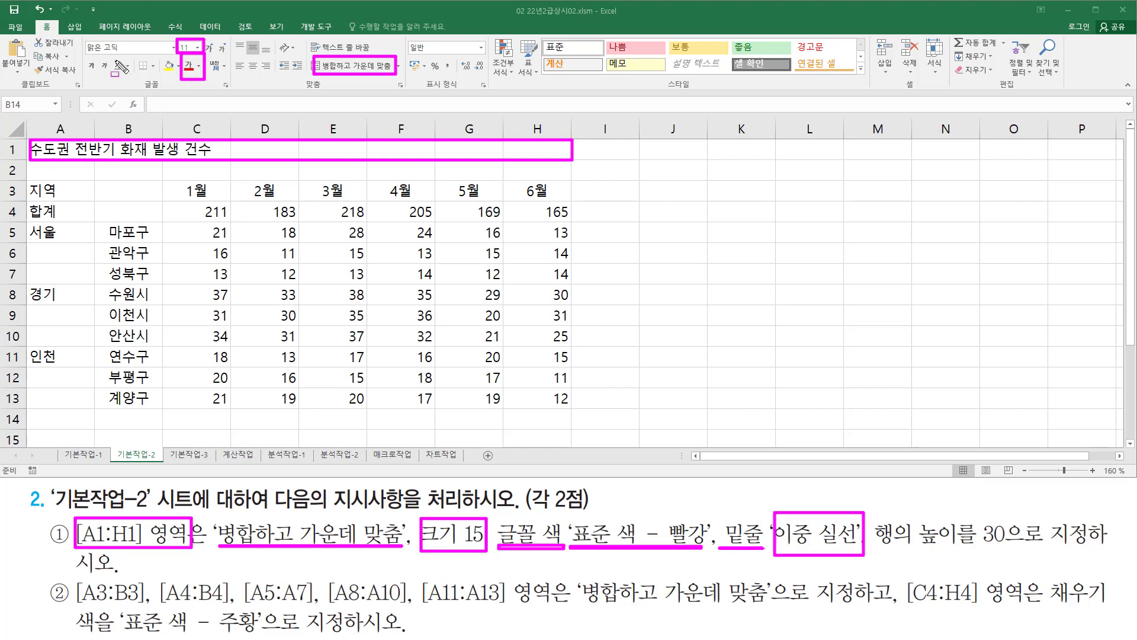
{"action": "mouse_move", "coordinate": [111, 57]}
{"action": "left_mouse_down"}
{"action": "mouse_move", "coordinate": [111, 77]}
{"action": "mouse_move", "coordinate": [131, 57]}
{"action": "mouse_move", "coordinate": [131, 79]}
{"action": "left_mouse_up"}
{"action": "left_click_drag", "start_coordinate": [878, 560], "coordinate": [1027, 546]}
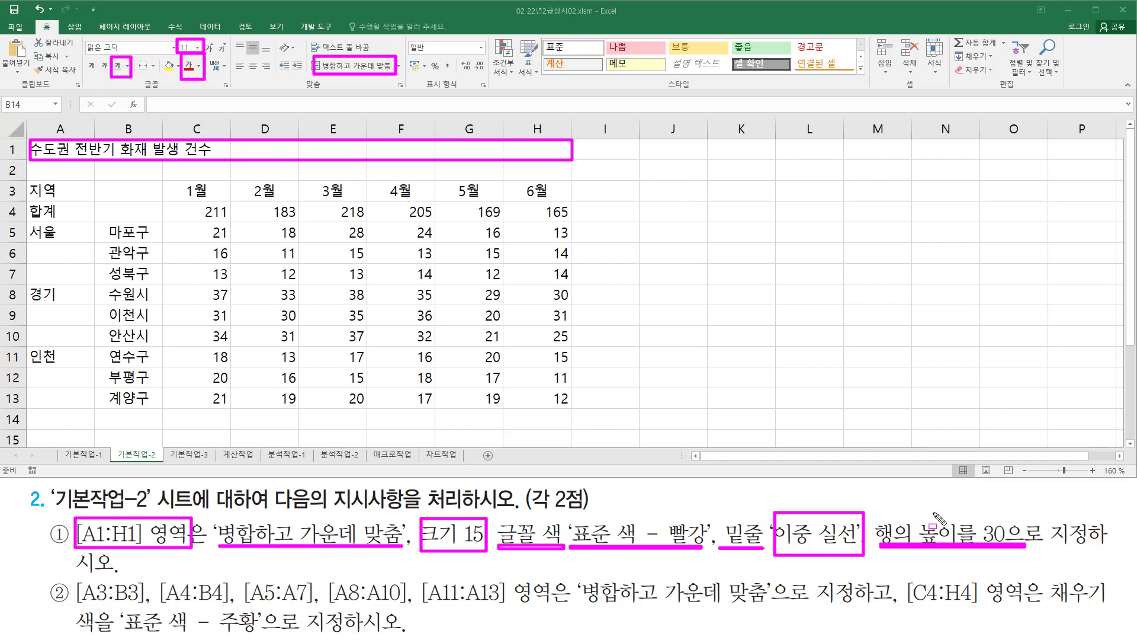
{"action": "left_click_drag", "start_coordinate": [7, 140], "coordinate": [20, 158]}
{"action": "key", "text": "Escape"}
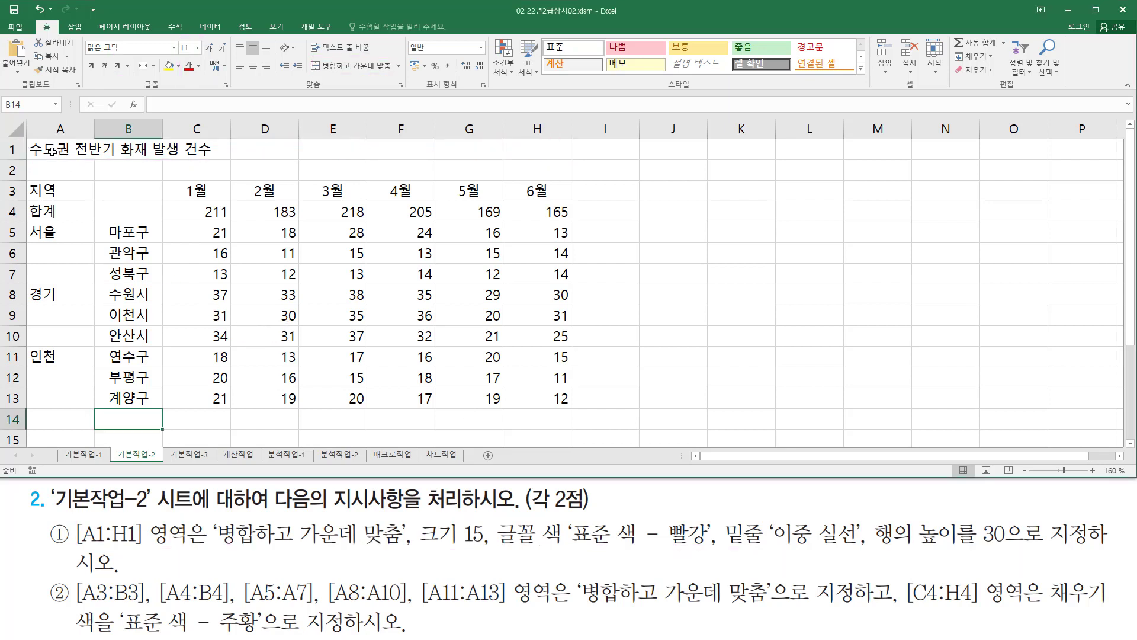
Step: Merge and center the title across A1:H1 and set its font size to 15
{"action": "left_click_drag", "start_coordinate": [52, 151], "coordinate": [531, 153]}
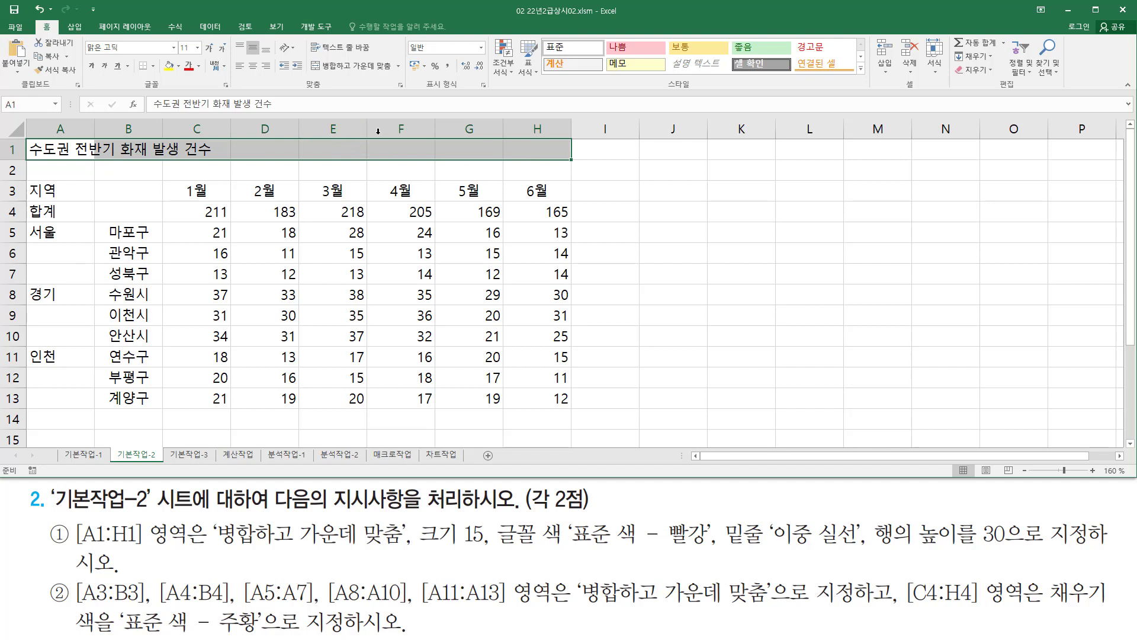
{"action": "left_click", "coordinate": [334, 64]}
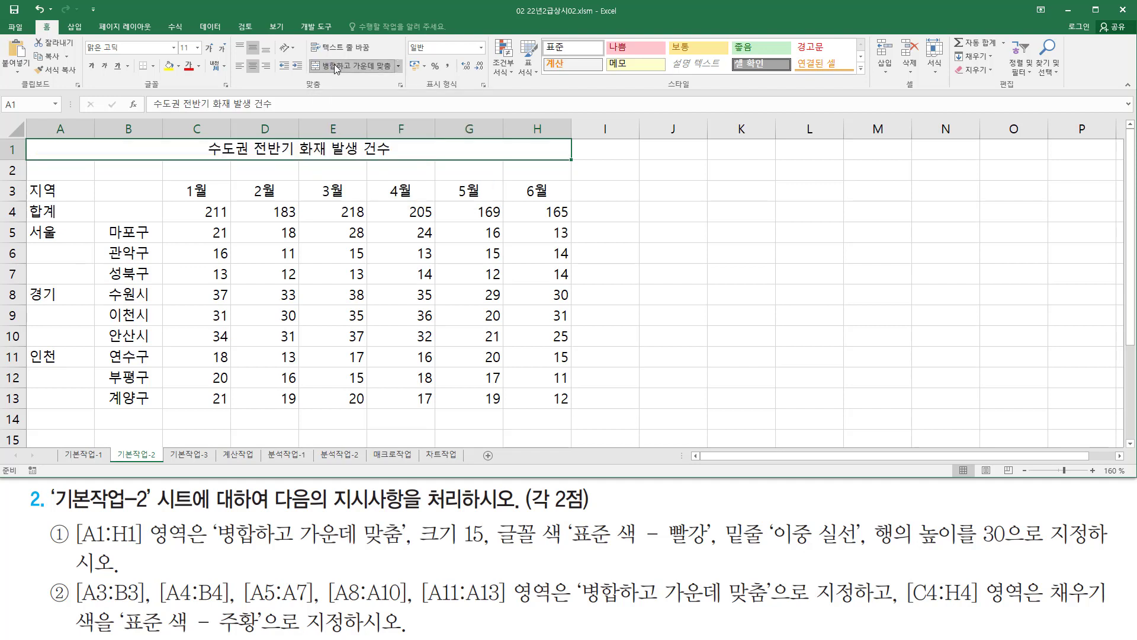
{"action": "left_click", "coordinate": [198, 48]}
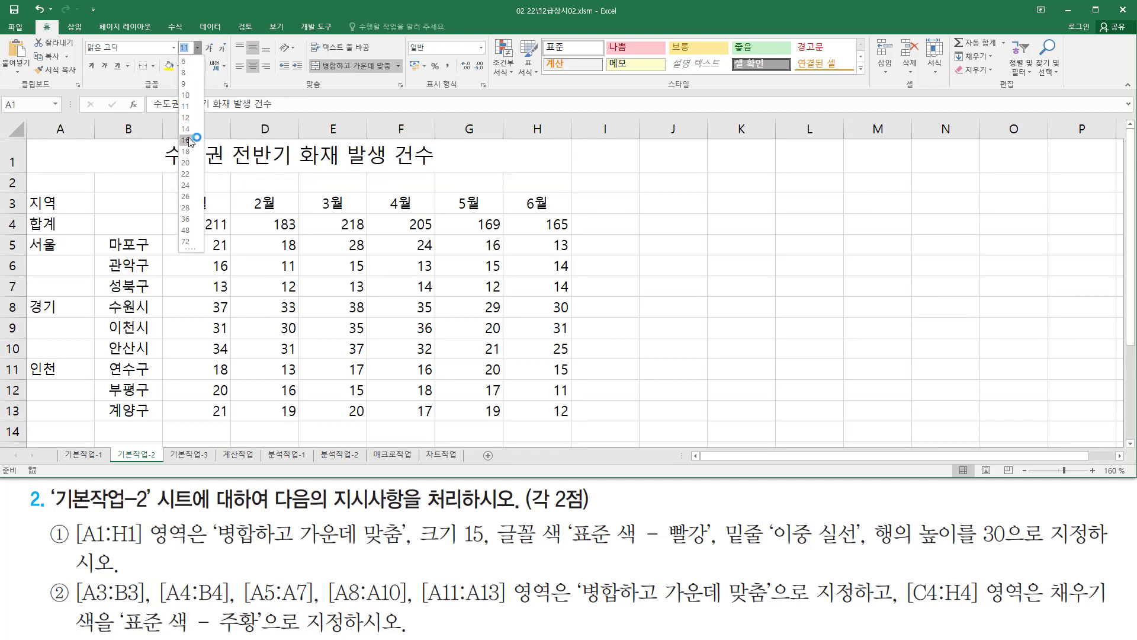
{"action": "left_click", "coordinate": [197, 51]}
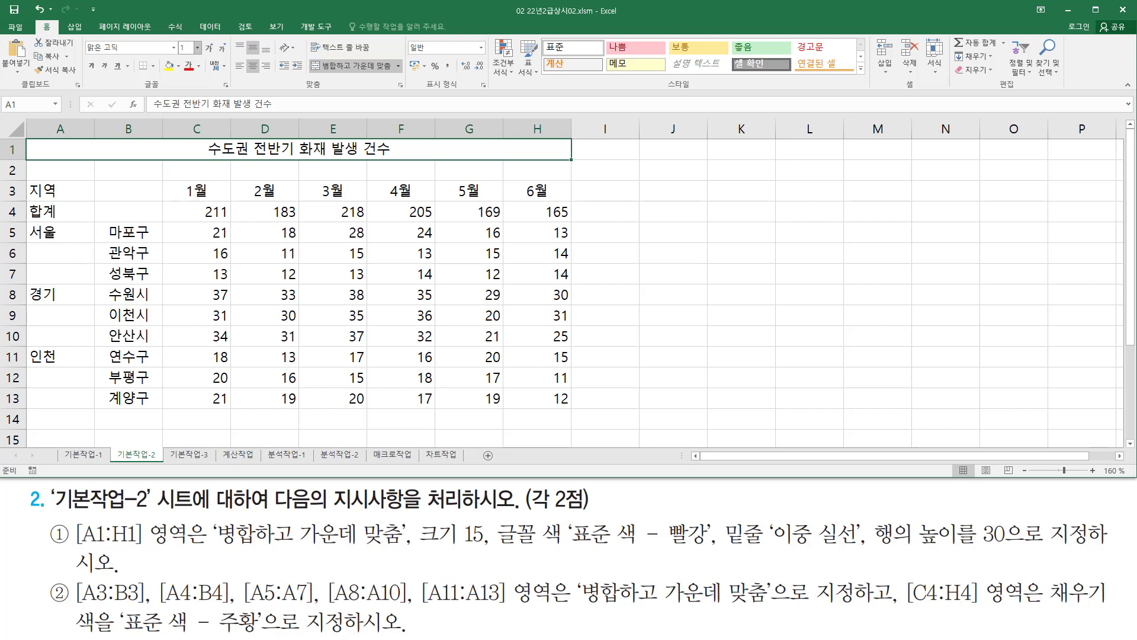
{"action": "key", "text": "Return"}
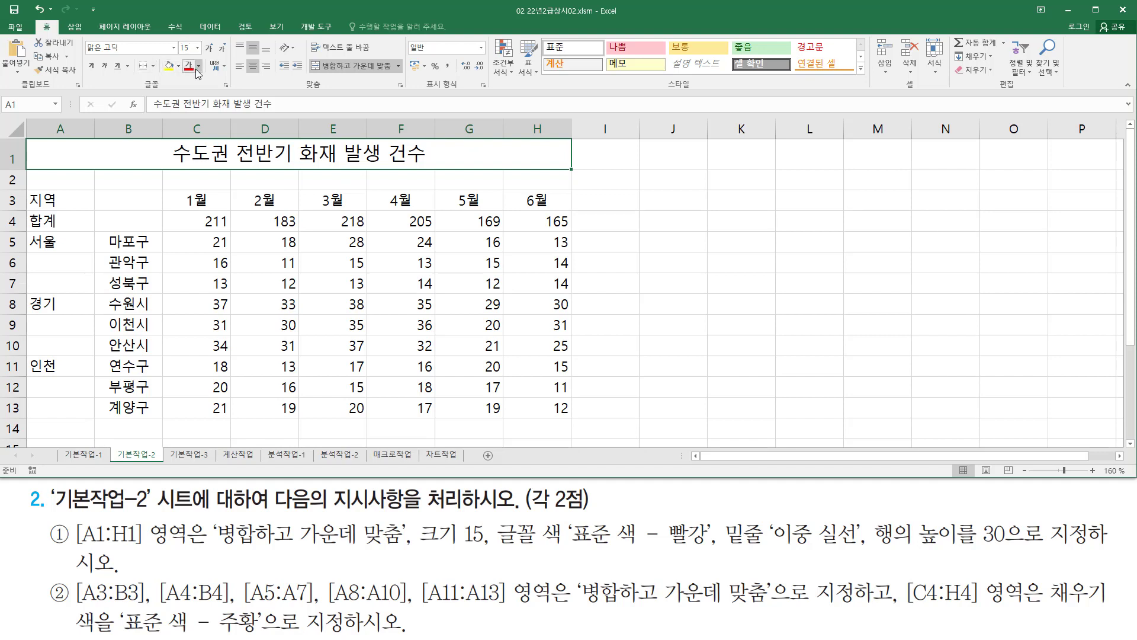
Step: Set the title's font color to standard red and apply a double underline
{"action": "left_click", "coordinate": [197, 67]}
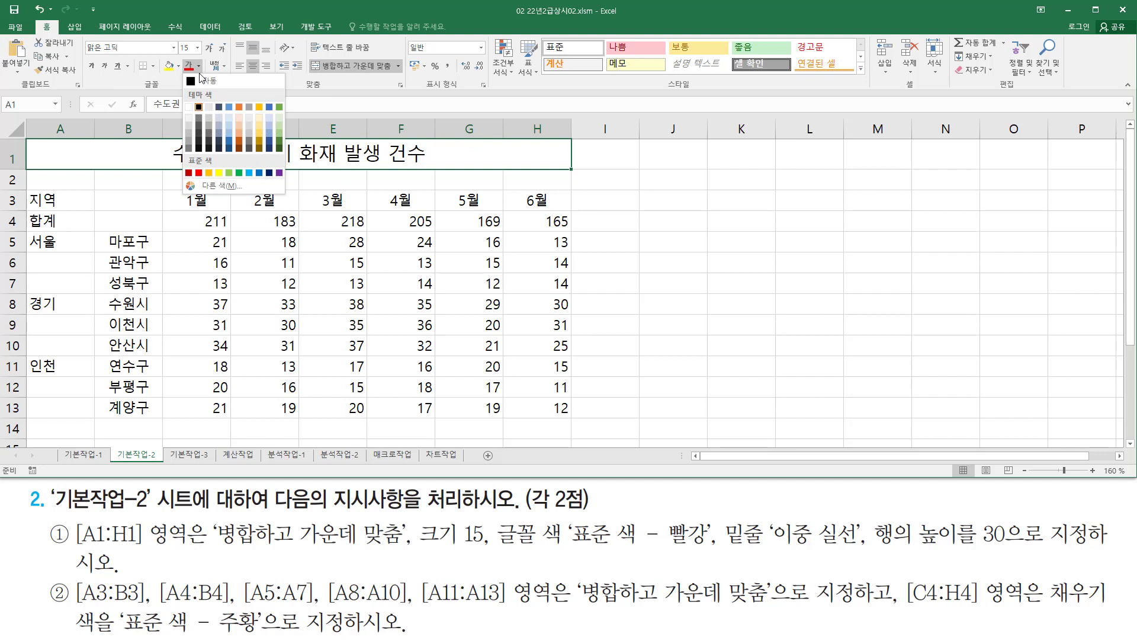
{"action": "left_click", "coordinate": [198, 173]}
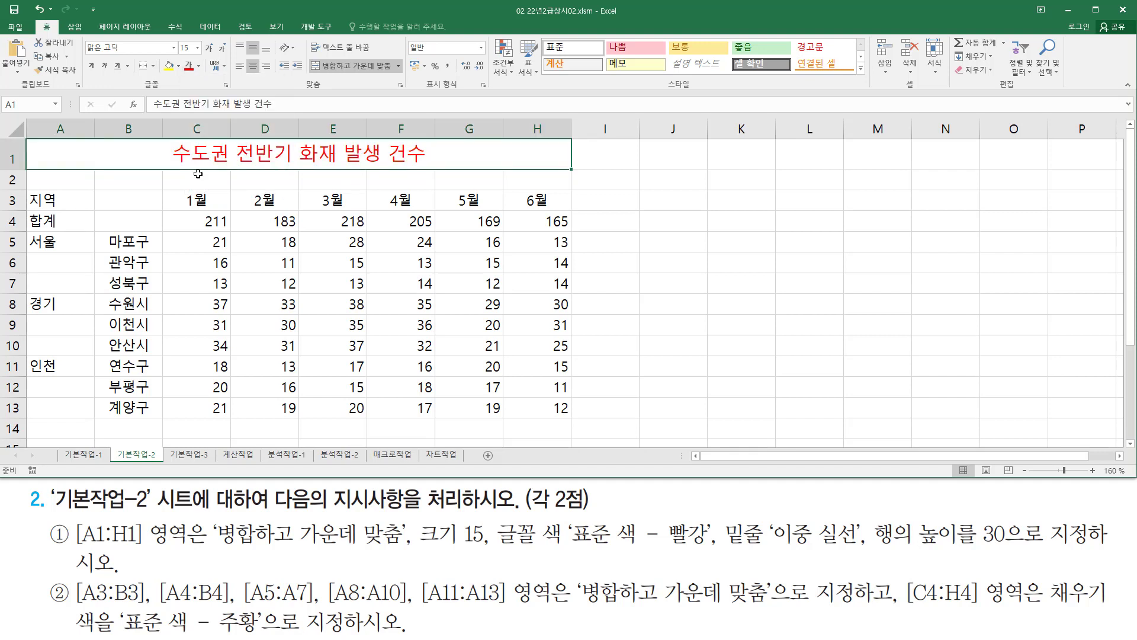
{"action": "left_click", "coordinate": [129, 66]}
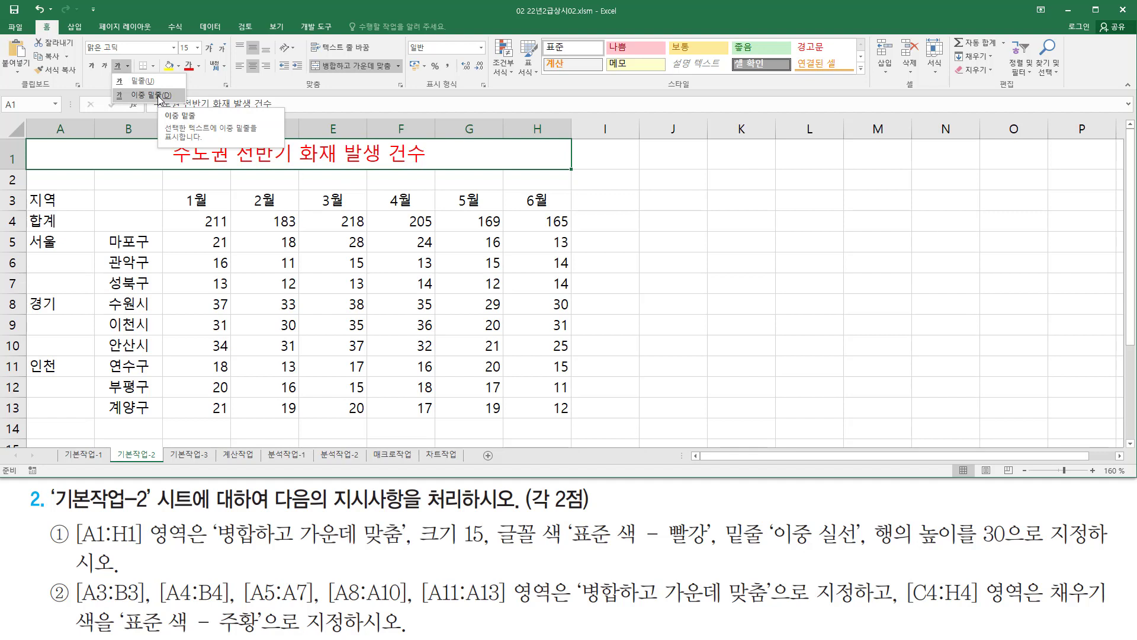
{"action": "left_click", "coordinate": [157, 95]}
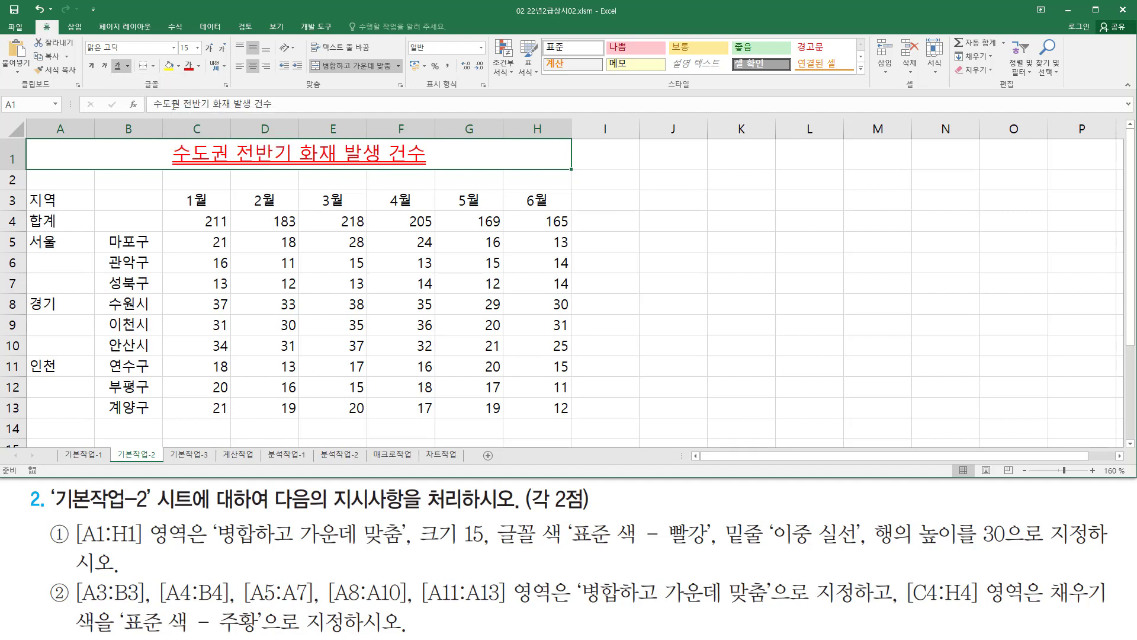
Step: Set the height of row 1 to 30
{"action": "mouse_move", "coordinate": [871, 513]}
{"action": "left_mouse_down"}
{"action": "mouse_move", "coordinate": [910, 545]}
{"action": "mouse_move", "coordinate": [1085, 551]}
{"action": "left_mouse_up"}
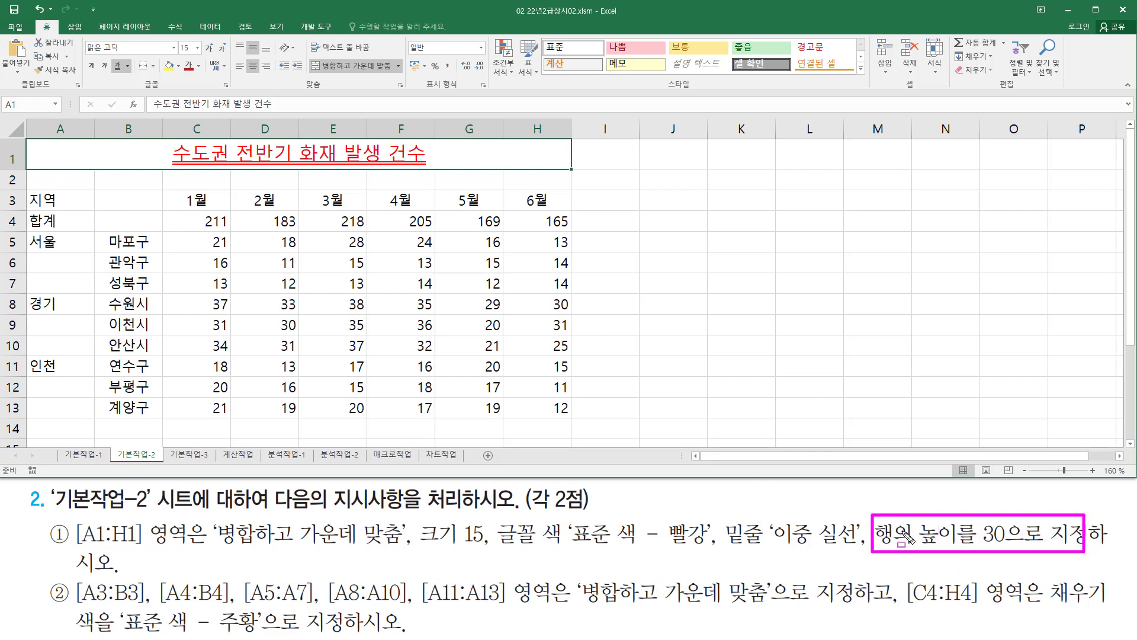
{"action": "left_click_drag", "start_coordinate": [4, 138], "coordinate": [24, 170]}
{"action": "key", "text": "Escape"}
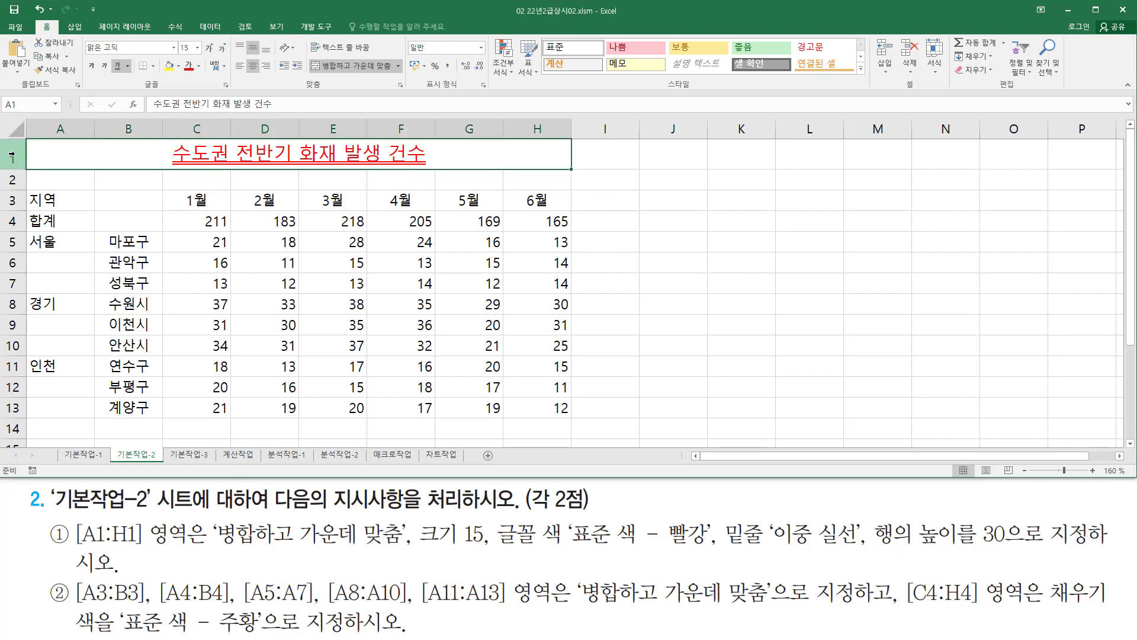
{"action": "right_click", "coordinate": [11, 156]}
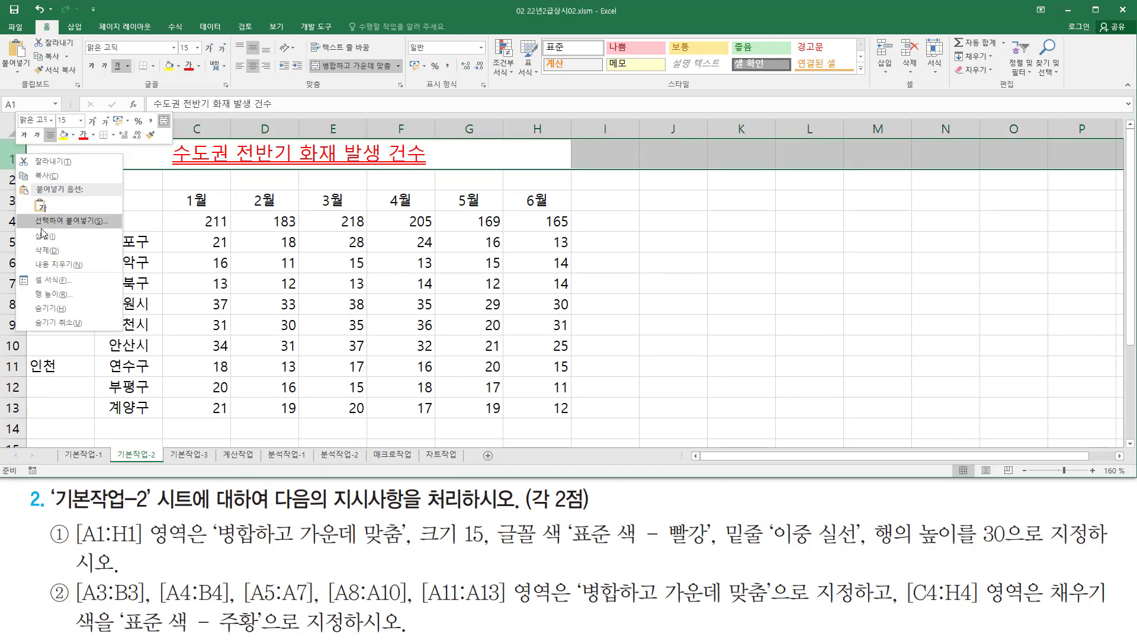
{"action": "left_click", "coordinate": [52, 295]}
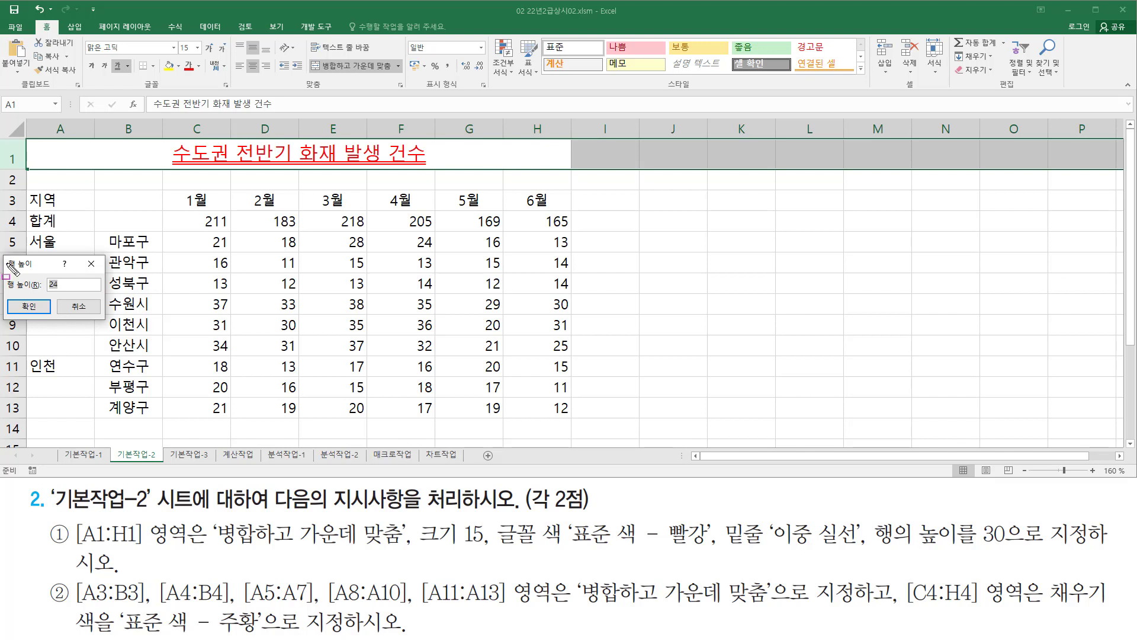
{"action": "left_click_drag", "start_coordinate": [6, 254], "coordinate": [93, 318]}
{"action": "key", "text": "Escape"}
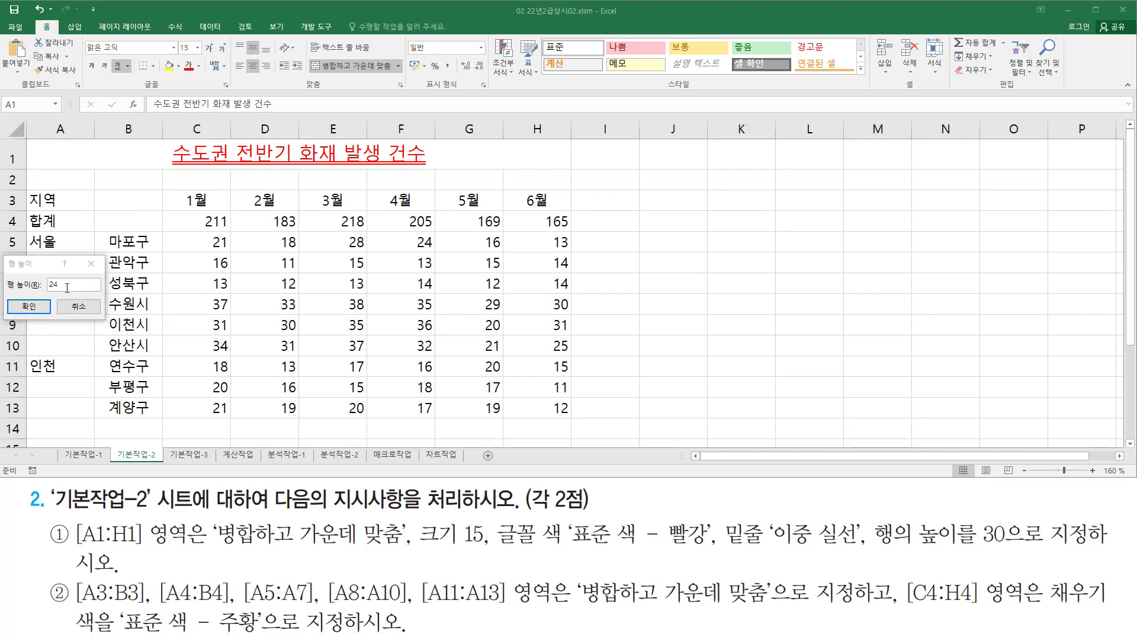
{"action": "left_click", "coordinate": [66, 284]}
{"action": "key", "text": "BackSpace"}
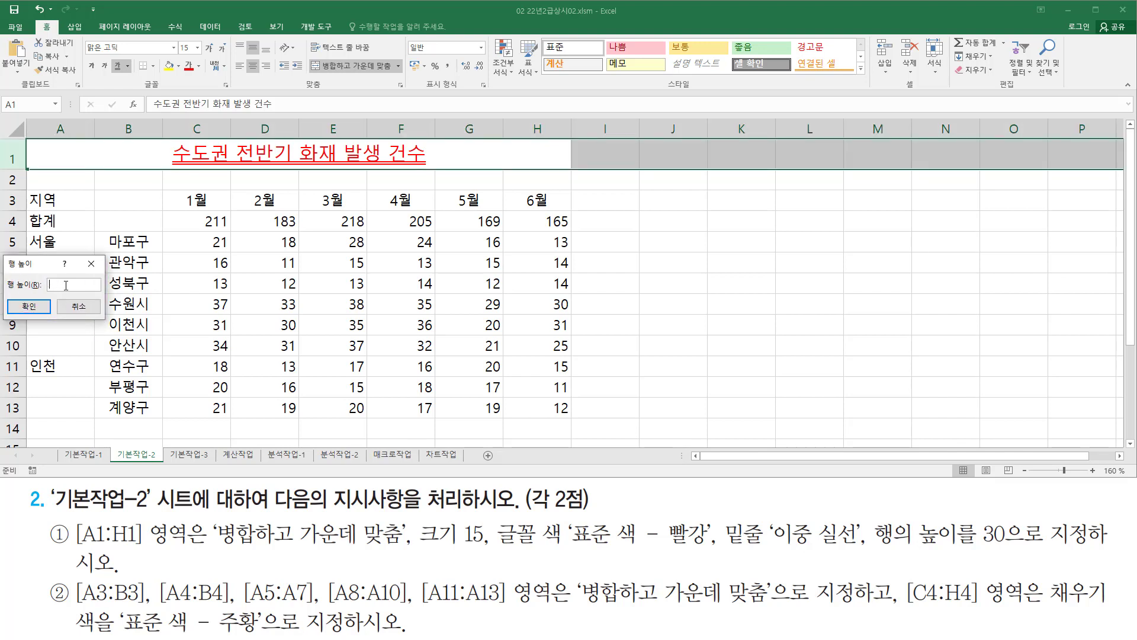
{"action": "left_click", "coordinate": [37, 307]}
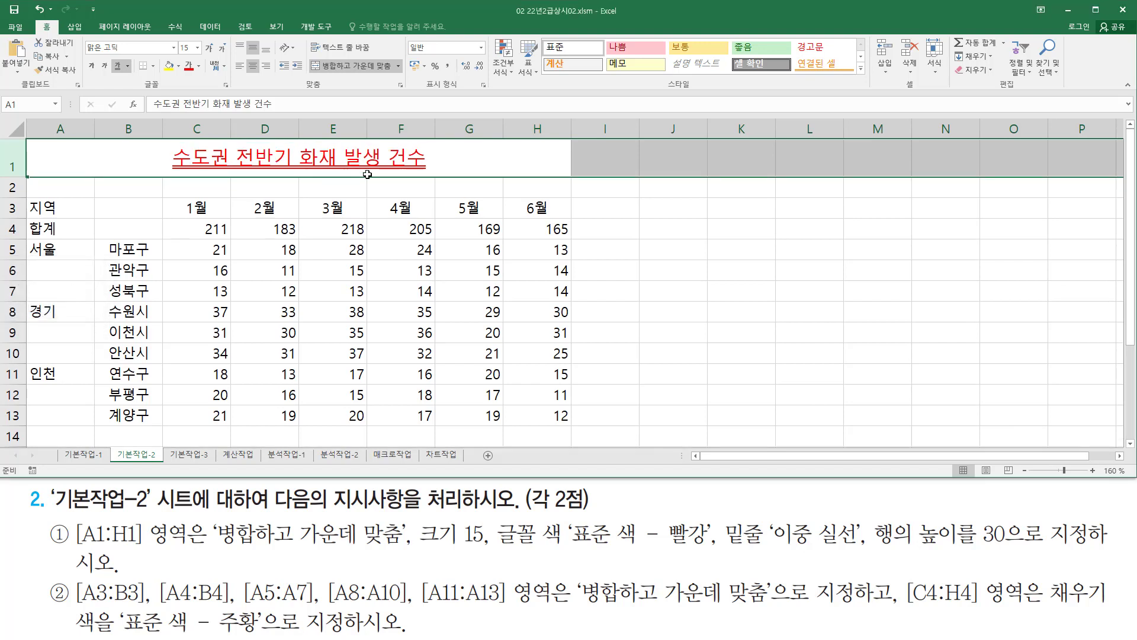
{"action": "left_click", "coordinate": [332, 249]}
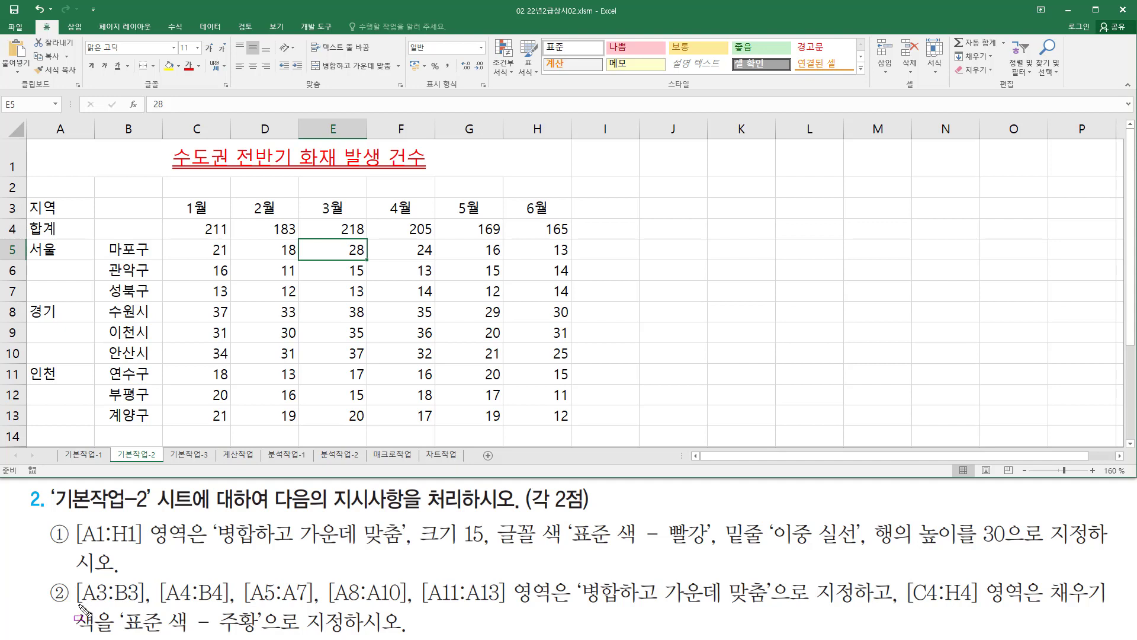
Step: Read the second formatting instruction and locate ranges A3:B3, A4:B4, A5:A7, A8:A10 and A11:A13 and the alignment option it requires for them
{"action": "left_click_drag", "start_coordinate": [79, 604], "coordinate": [142, 605]}
{"action": "left_click_drag", "start_coordinate": [28, 196], "coordinate": [160, 211]}
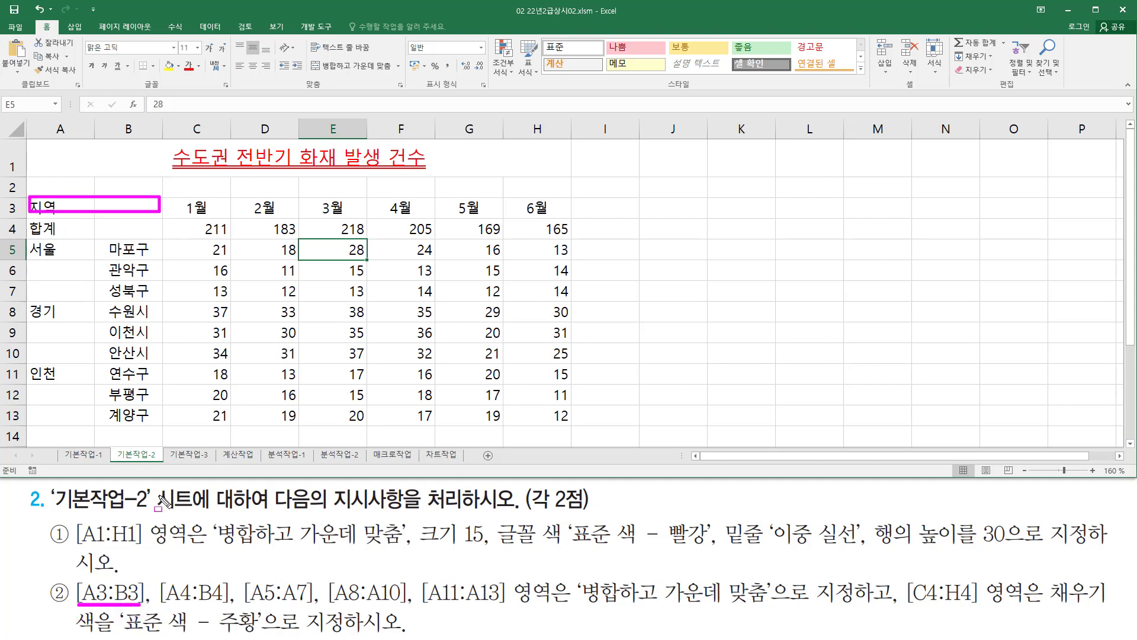
{"action": "left_click_drag", "start_coordinate": [162, 606], "coordinate": [225, 606]}
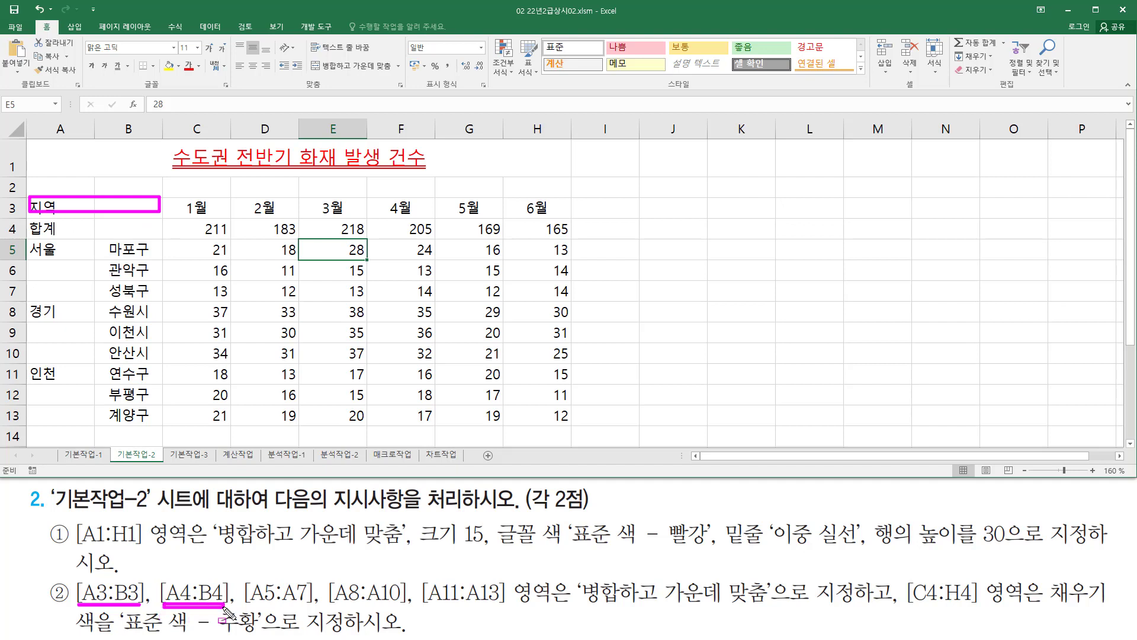
{"action": "mouse_move", "coordinate": [35, 220]}
{"action": "left_mouse_down"}
{"action": "mouse_move", "coordinate": [44, 234]}
{"action": "mouse_move", "coordinate": [157, 235]}
{"action": "mouse_move", "coordinate": [148, 234]}
{"action": "left_mouse_up"}
{"action": "left_click_drag", "start_coordinate": [244, 606], "coordinate": [312, 606]}
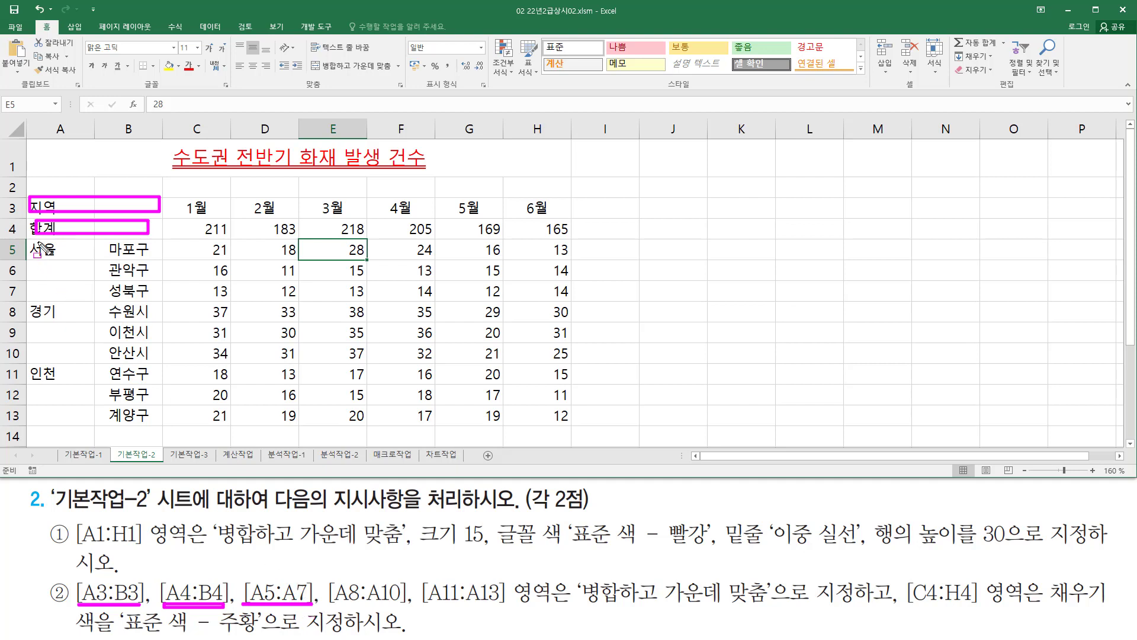
{"action": "left_click_drag", "start_coordinate": [37, 241], "coordinate": [87, 298]}
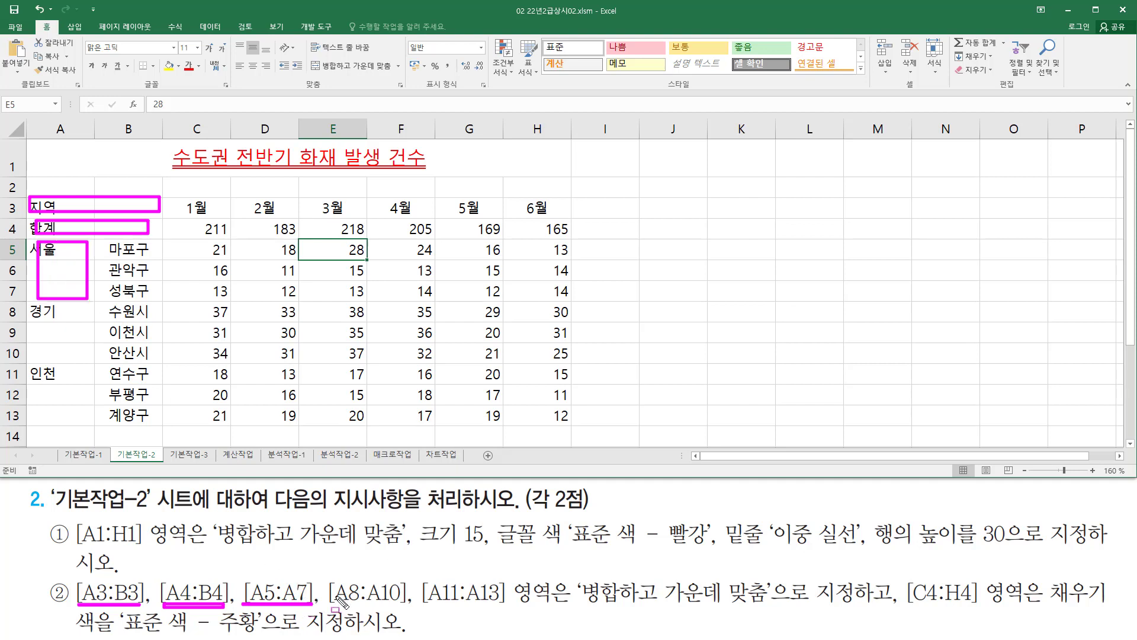
{"action": "left_click_drag", "start_coordinate": [330, 606], "coordinate": [405, 606]}
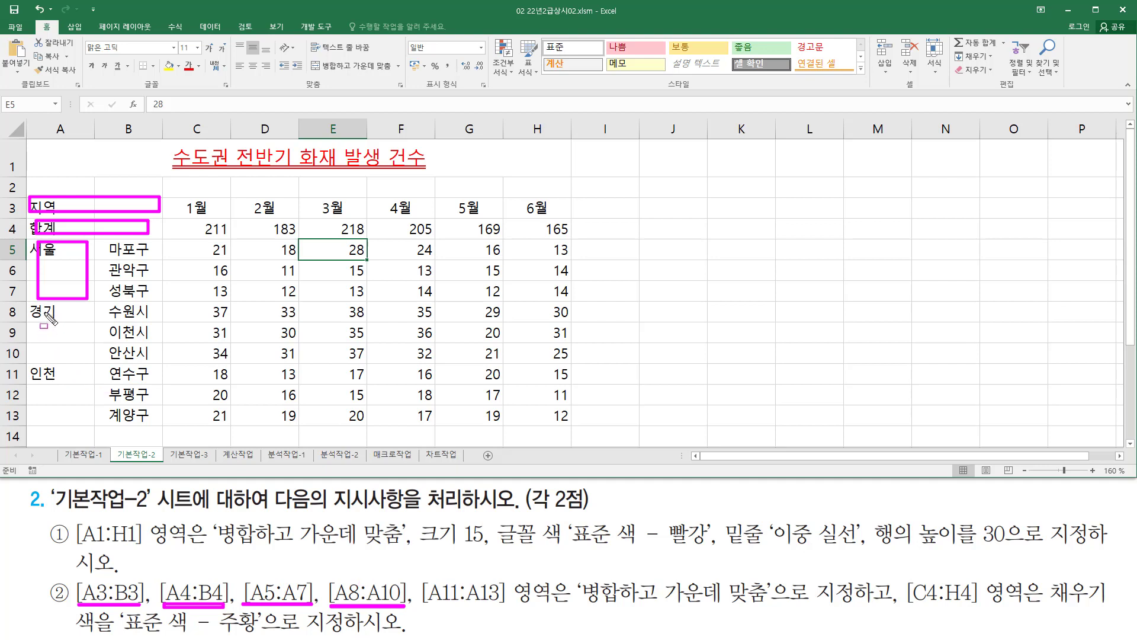
{"action": "left_click_drag", "start_coordinate": [32, 304], "coordinate": [82, 357]}
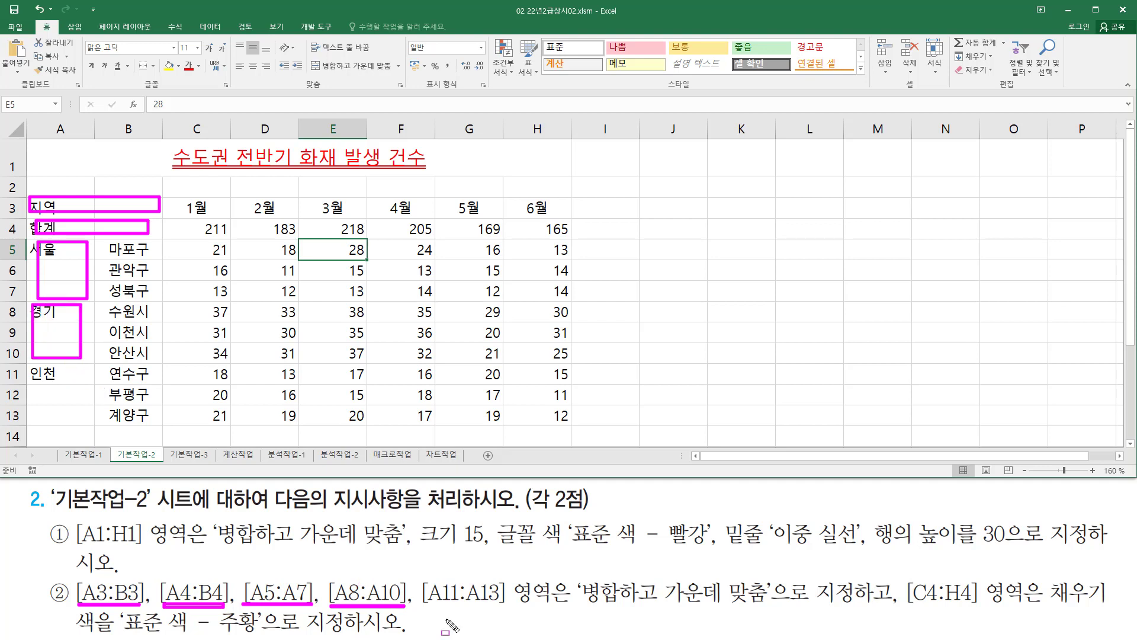
{"action": "left_click_drag", "start_coordinate": [421, 605], "coordinate": [502, 606]}
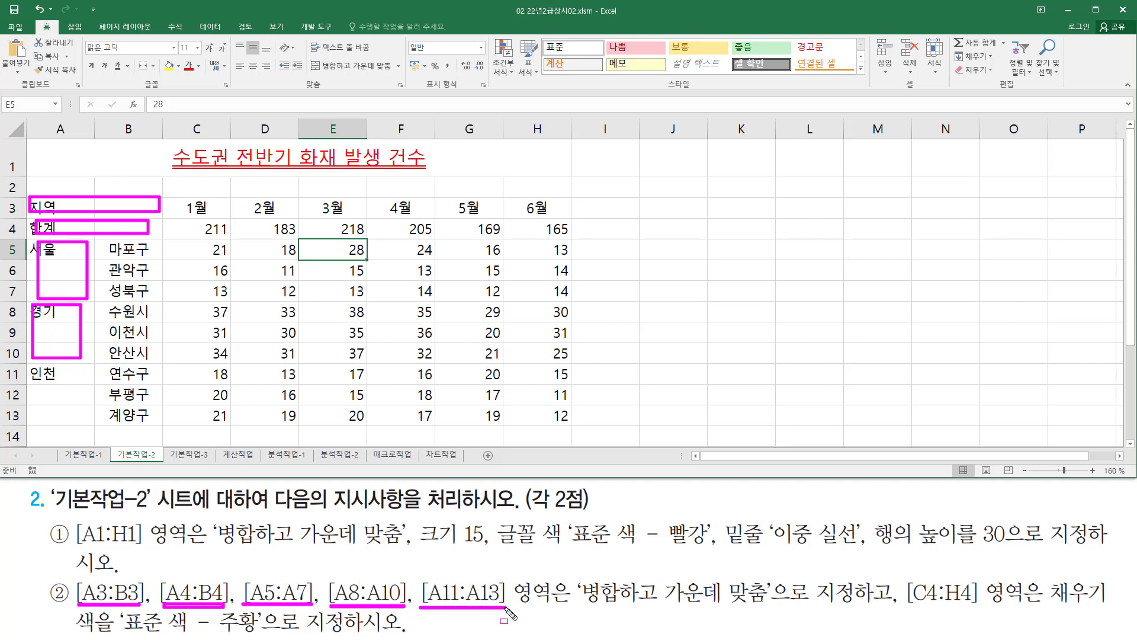
{"action": "mouse_move", "coordinate": [36, 365]}
{"action": "left_mouse_down"}
{"action": "mouse_move", "coordinate": [36, 415]}
{"action": "mouse_move", "coordinate": [89, 422]}
{"action": "left_mouse_up"}
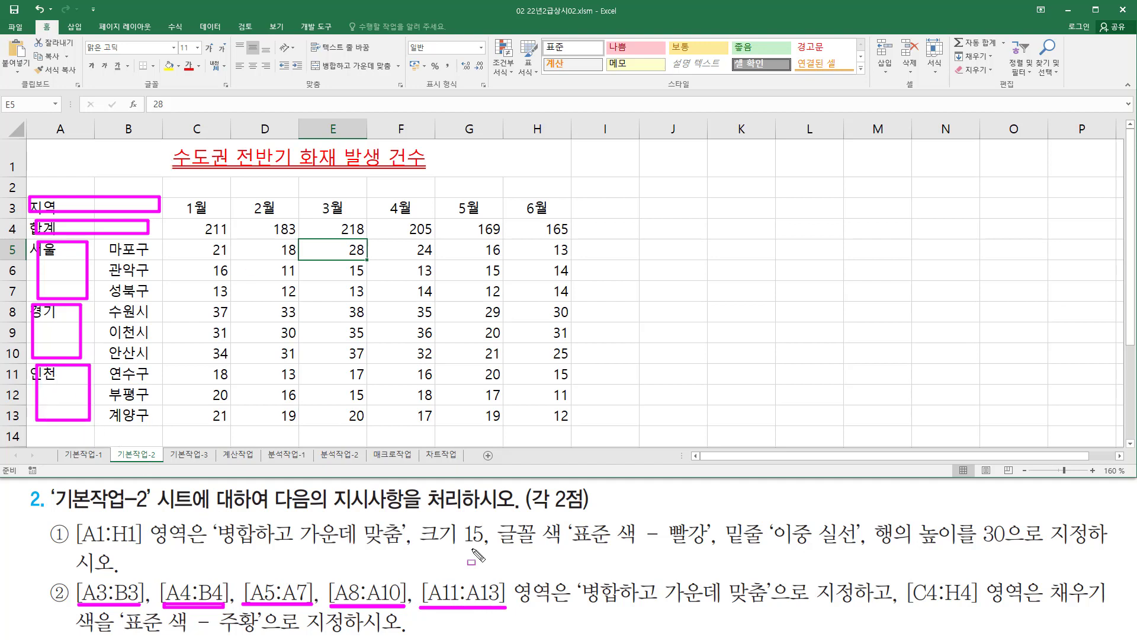
{"action": "left_click_drag", "start_coordinate": [580, 568], "coordinate": [774, 617]}
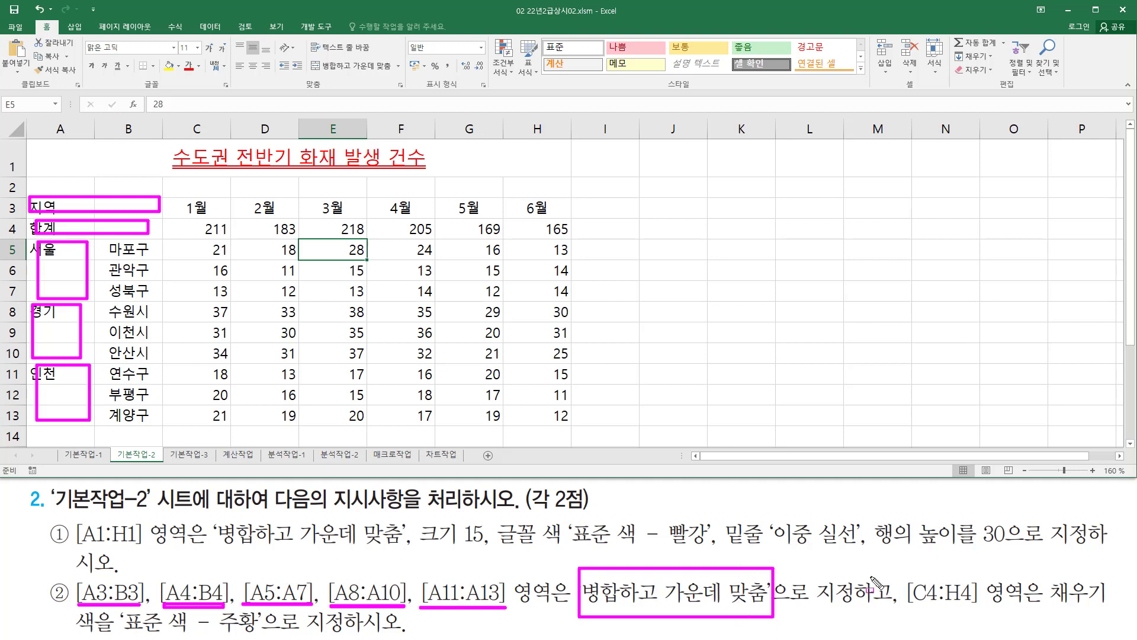
{"action": "left_click_drag", "start_coordinate": [806, 563], "coordinate": [807, 619]}
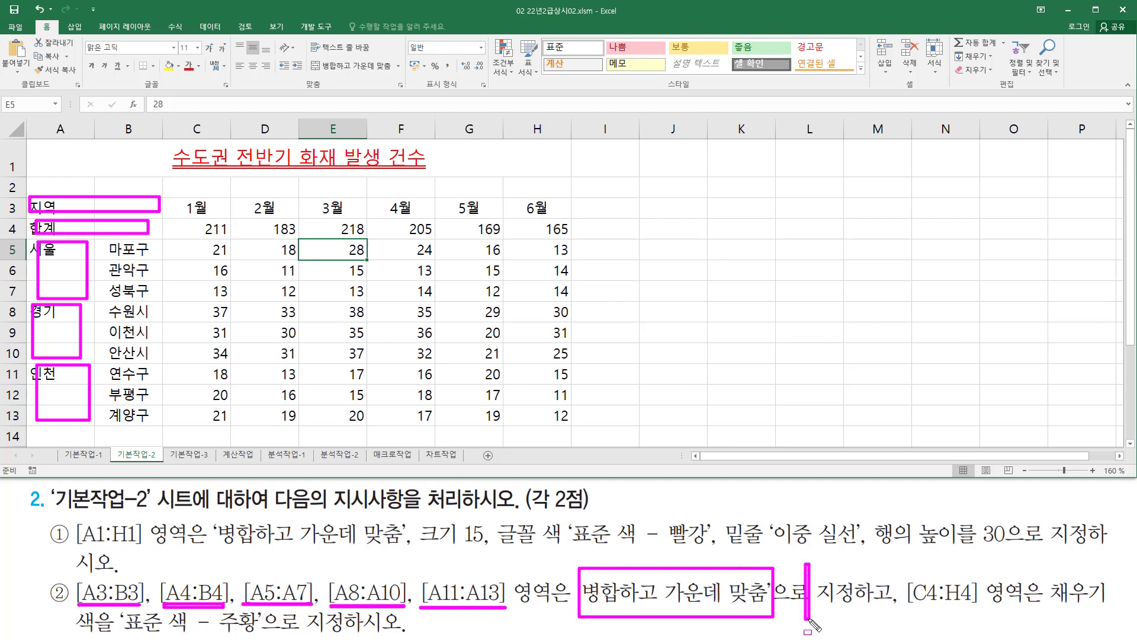
{"action": "key", "text": "Escape"}
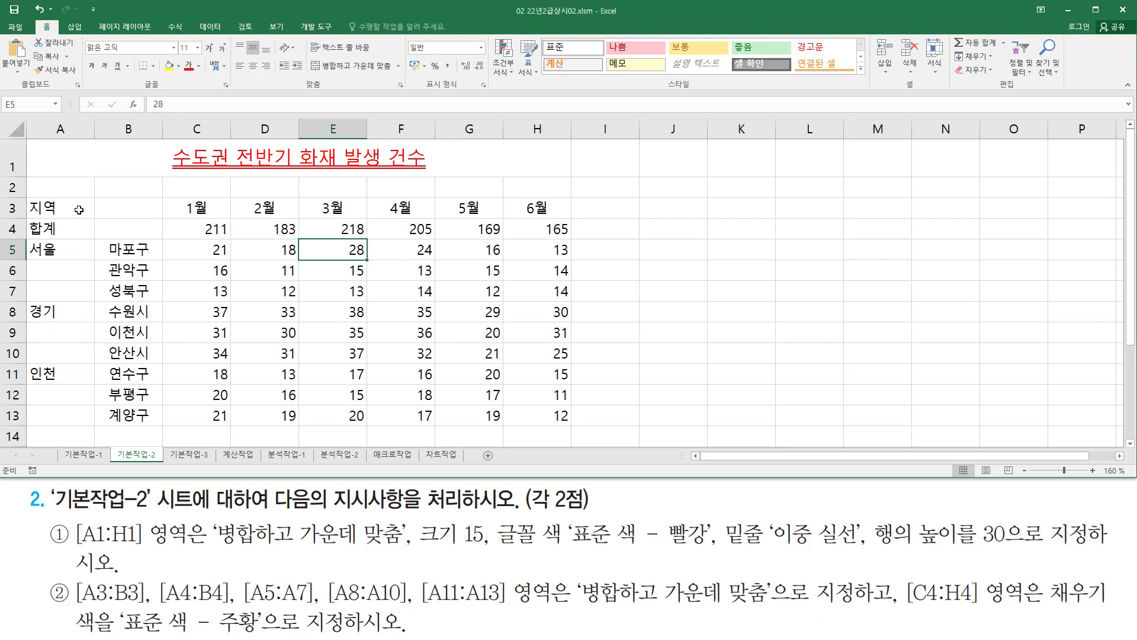
Step: Merge and center the label ranges A3:B3, A4:B4, A5:A7, A8:A10 and A11:A13 separately in one operation, and check each merged cell
{"action": "left_click_drag", "start_coordinate": [51, 207], "coordinate": [135, 204]}
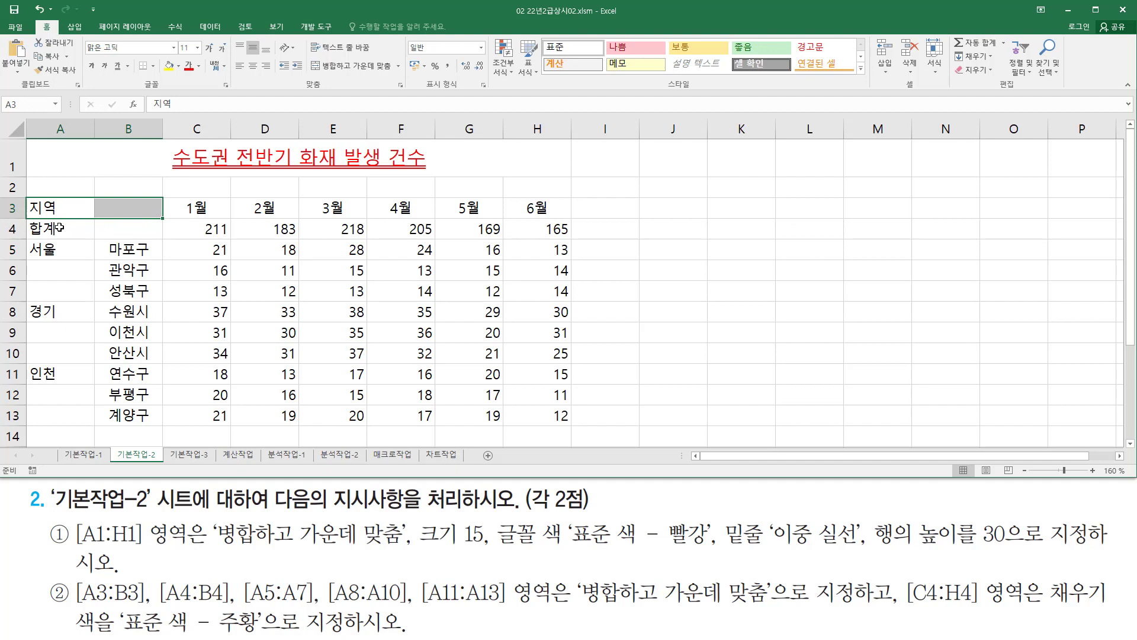
{"action": "left_click_drag", "start_coordinate": [62, 226], "coordinate": [118, 225]}
{"action": "left_click_drag", "start_coordinate": [80, 252], "coordinate": [75, 407]}
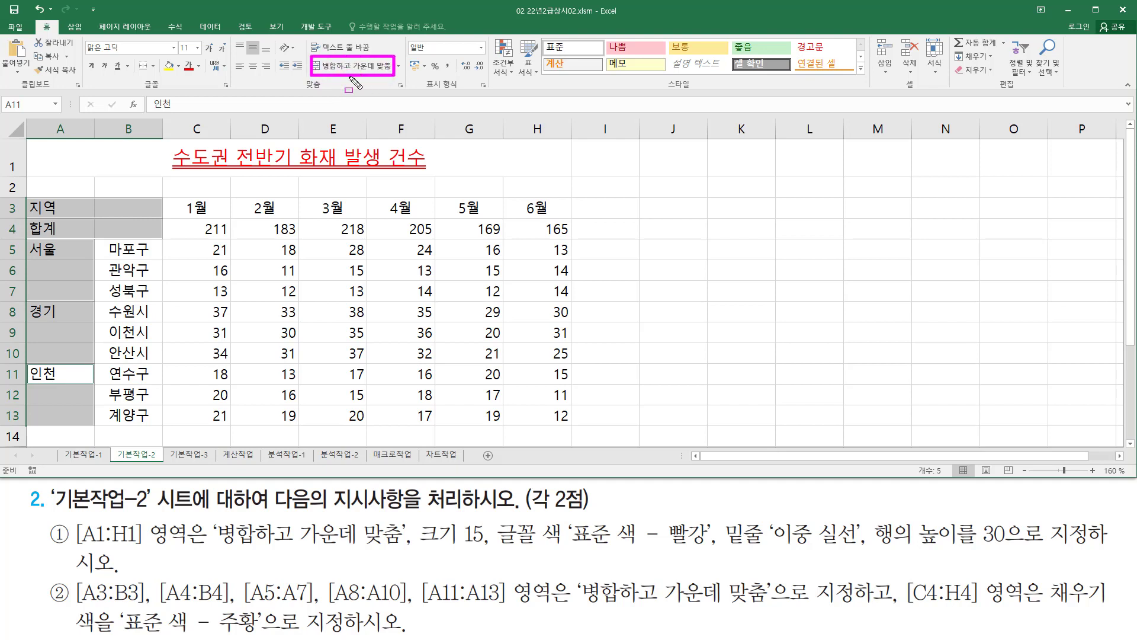
{"action": "left_click", "coordinate": [335, 66]}
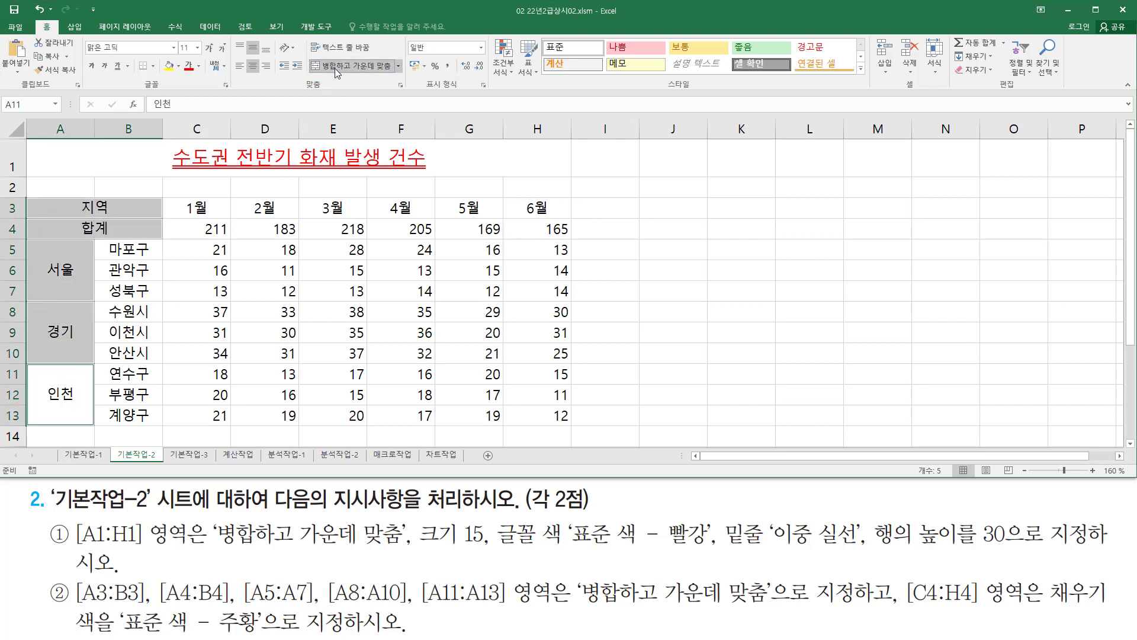
{"action": "left_click", "coordinate": [136, 205]}
{"action": "left_click", "coordinate": [109, 229]}
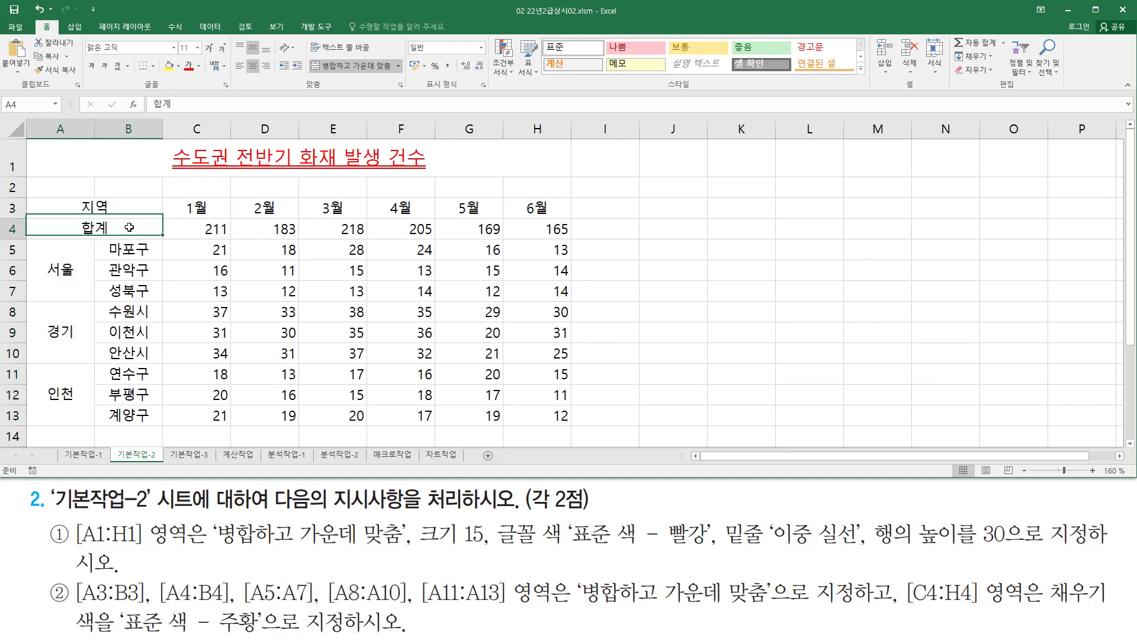
{"action": "left_click", "coordinate": [61, 279]}
{"action": "left_click", "coordinate": [69, 324]}
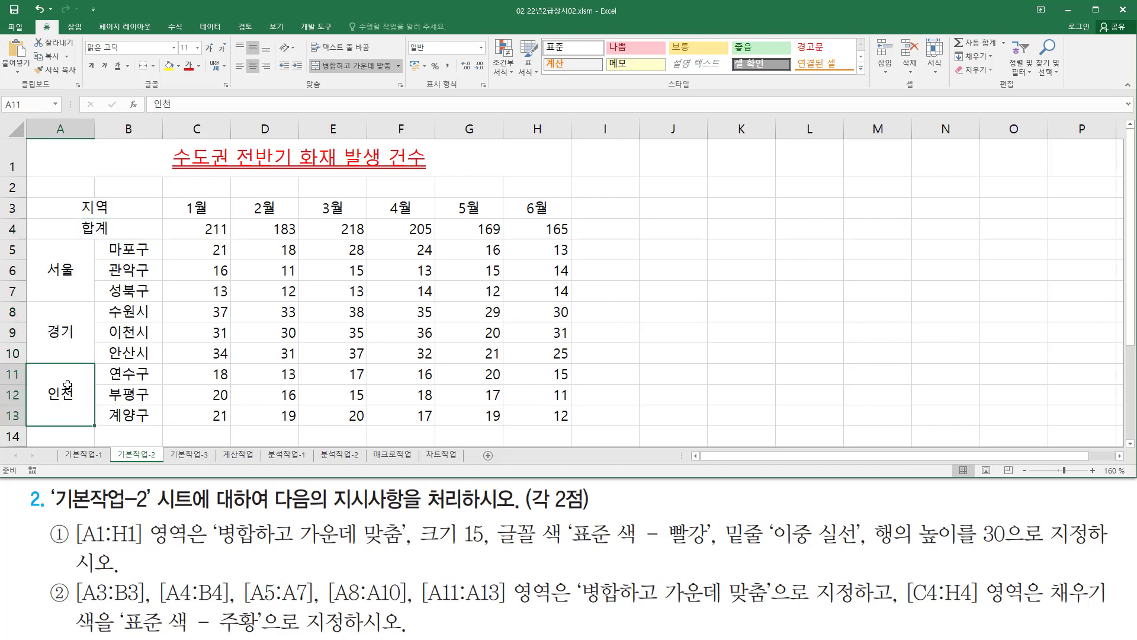
{"action": "left_click", "coordinate": [59, 270]}
{"action": "left_click", "coordinate": [89, 228]}
{"action": "left_click", "coordinate": [89, 208]}
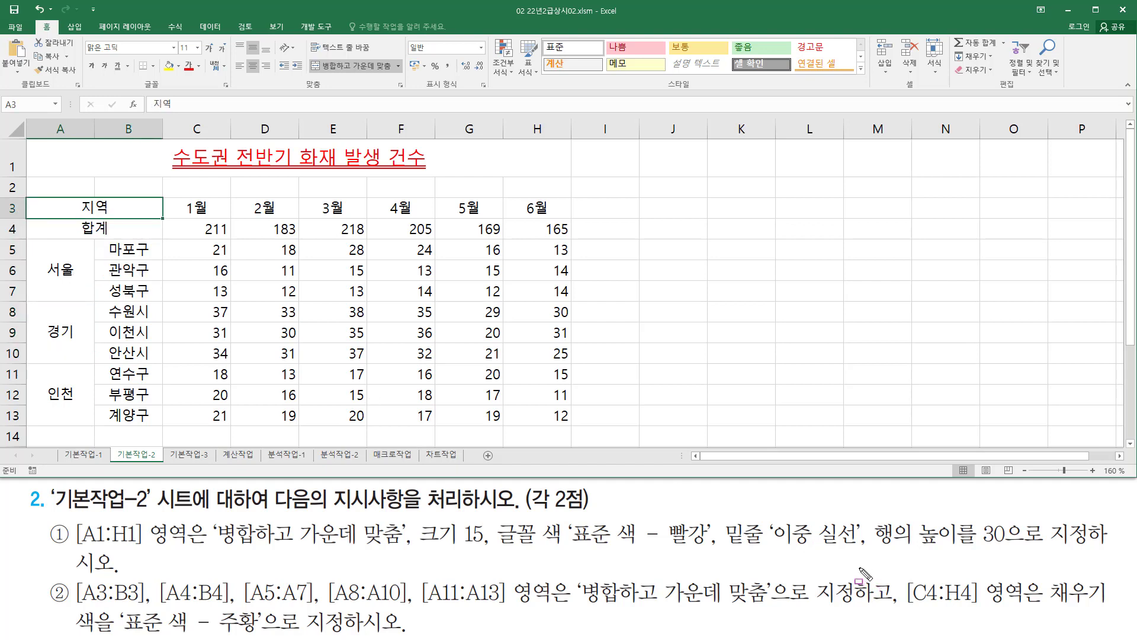
Step: Fill the totals range C4:H4 with the standard orange color, as the second instruction requires
{"action": "mouse_move", "coordinate": [860, 568]}
{"action": "left_mouse_down"}
{"action": "mouse_move", "coordinate": [860, 621]}
{"action": "mouse_move", "coordinate": [976, 610]}
{"action": "mouse_move", "coordinate": [980, 577]}
{"action": "mouse_move", "coordinate": [1035, 572]}
{"action": "left_mouse_up"}
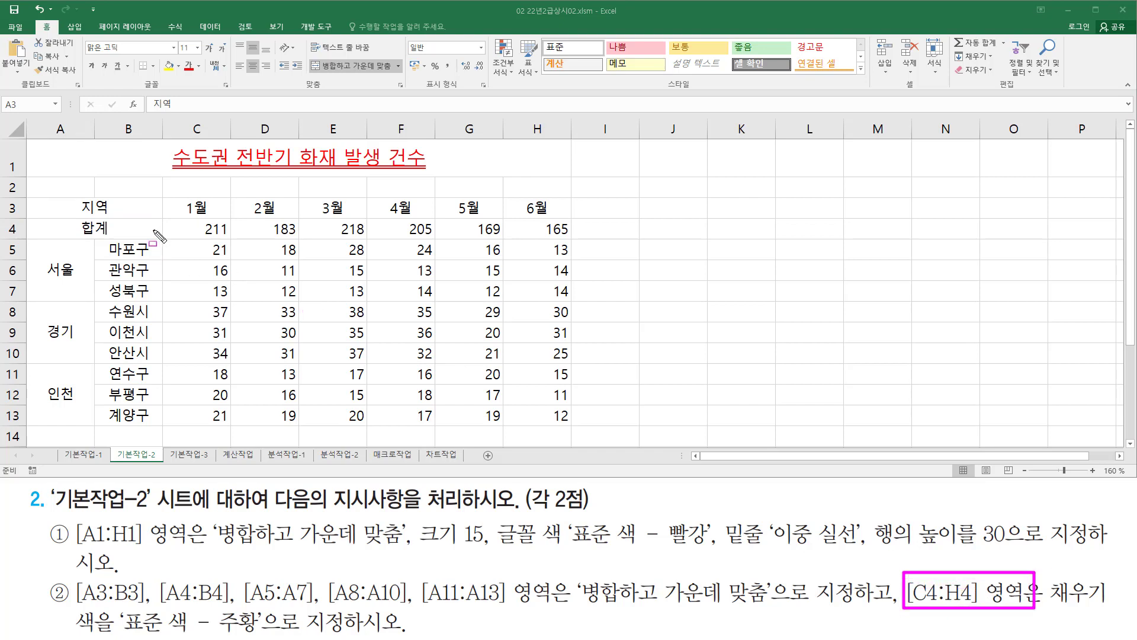
{"action": "mouse_move", "coordinate": [166, 218]}
{"action": "left_mouse_down"}
{"action": "mouse_move", "coordinate": [391, 240]}
{"action": "mouse_move", "coordinate": [573, 240]}
{"action": "left_mouse_up"}
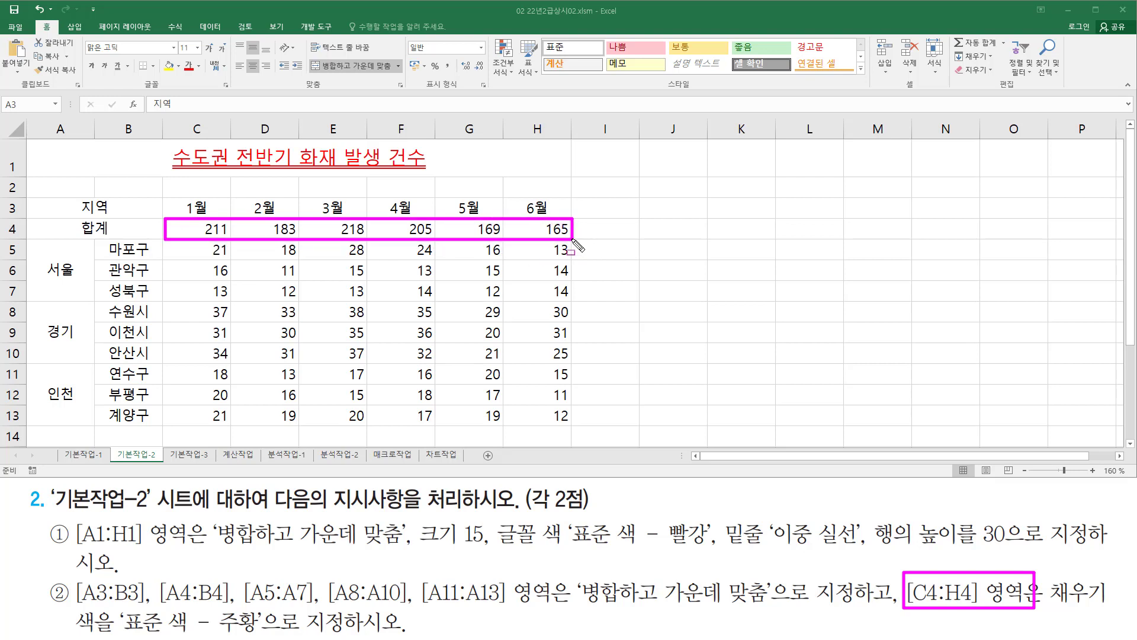
{"action": "left_click_drag", "start_coordinate": [1049, 607], "coordinate": [1108, 607]}
{"action": "left_click_drag", "start_coordinate": [129, 635], "coordinate": [264, 632]}
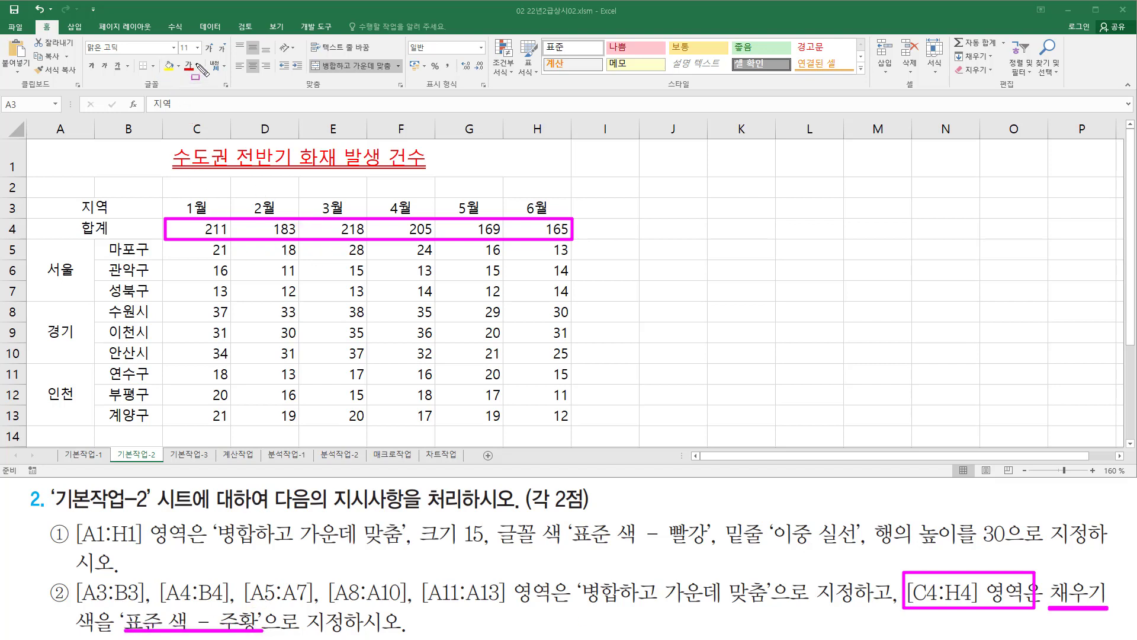
{"action": "left_click_drag", "start_coordinate": [162, 57], "coordinate": [182, 82]}
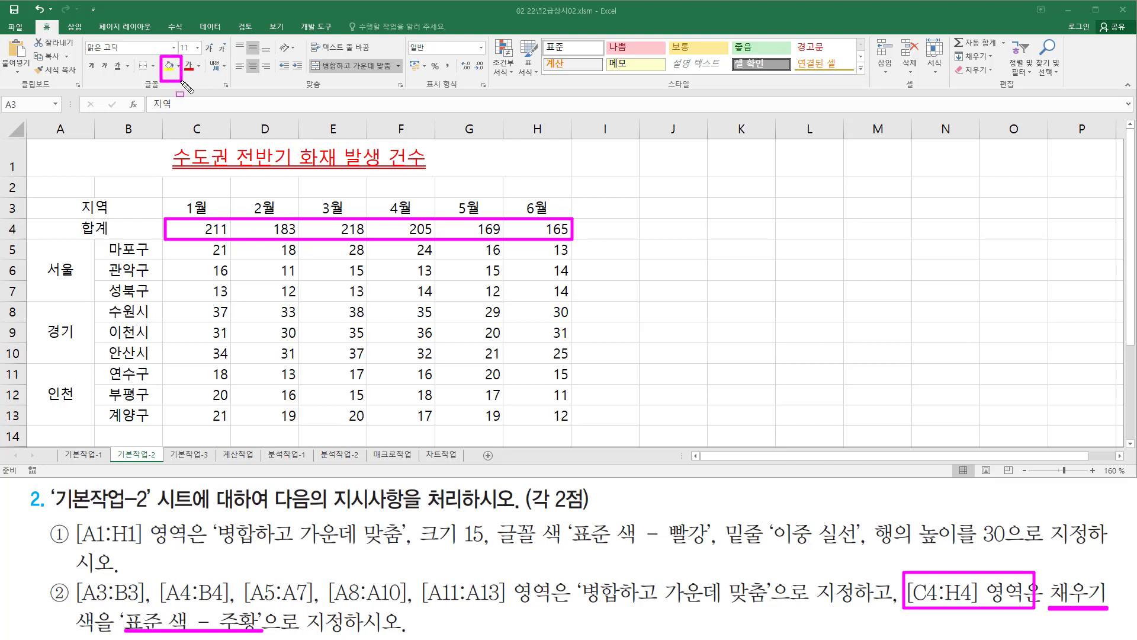
{"action": "key", "text": "Escape"}
{"action": "left_click", "coordinate": [192, 231]}
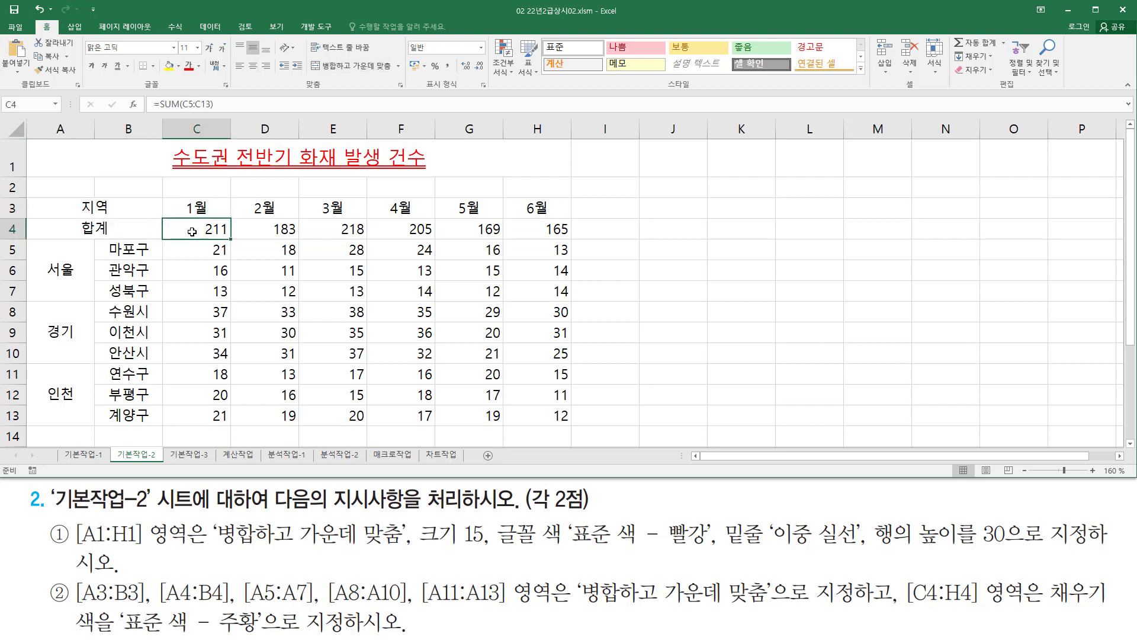
{"action": "left_click_drag", "start_coordinate": [186, 230], "coordinate": [551, 229]}
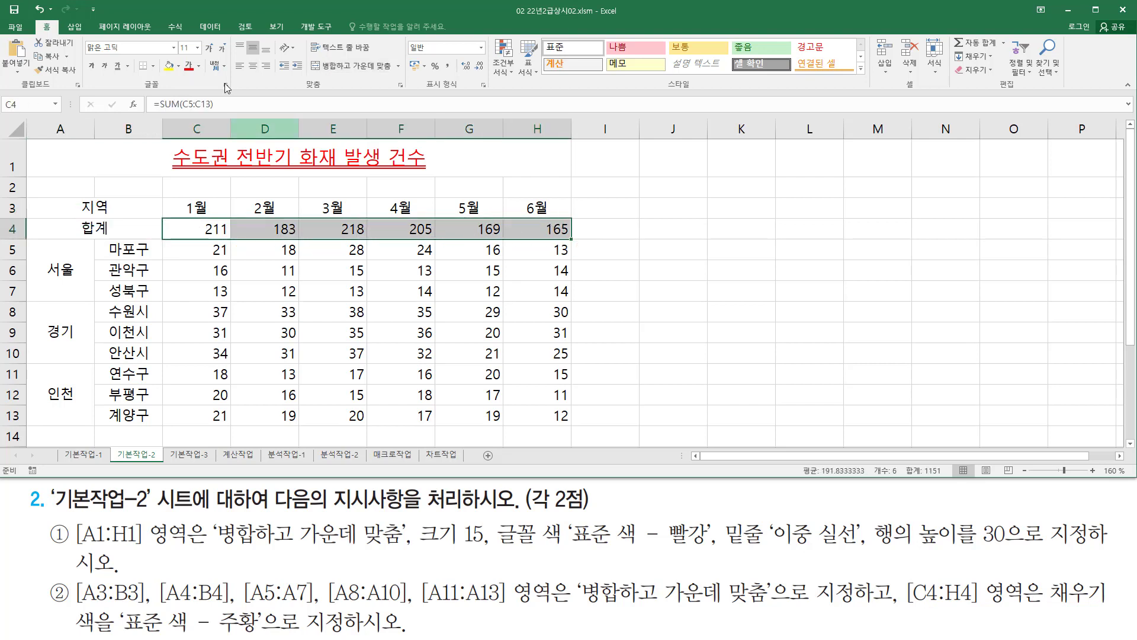
{"action": "left_click", "coordinate": [179, 66]}
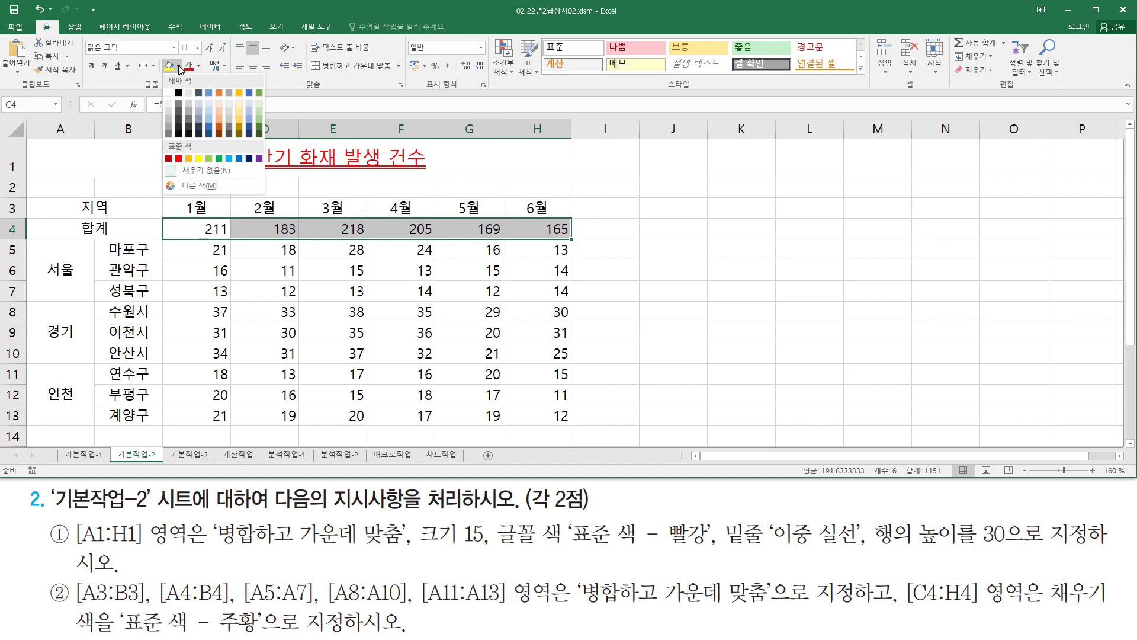
{"action": "left_click", "coordinate": [189, 158]}
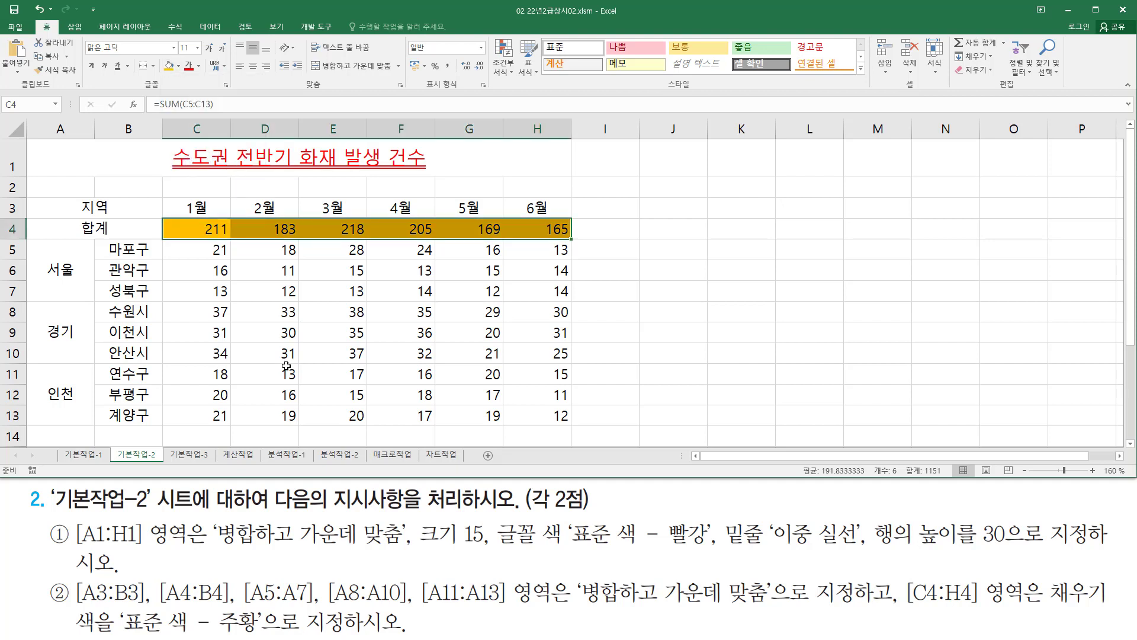
{"action": "left_click", "coordinate": [667, 313]}
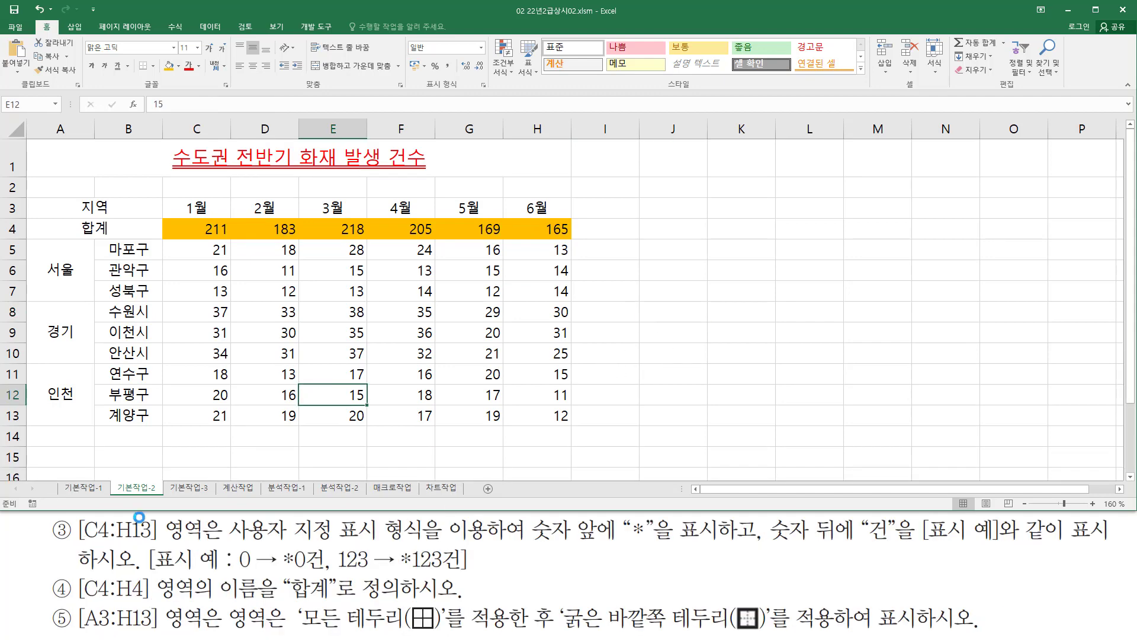
Step: Read the third instruction and locate range C4:H13, the custom number format it requires and its display examples
{"action": "mouse_move", "coordinate": [78, 514]}
{"action": "left_mouse_down"}
{"action": "mouse_move", "coordinate": [160, 541]}
{"action": "mouse_move", "coordinate": [205, 542]}
{"action": "left_mouse_up"}
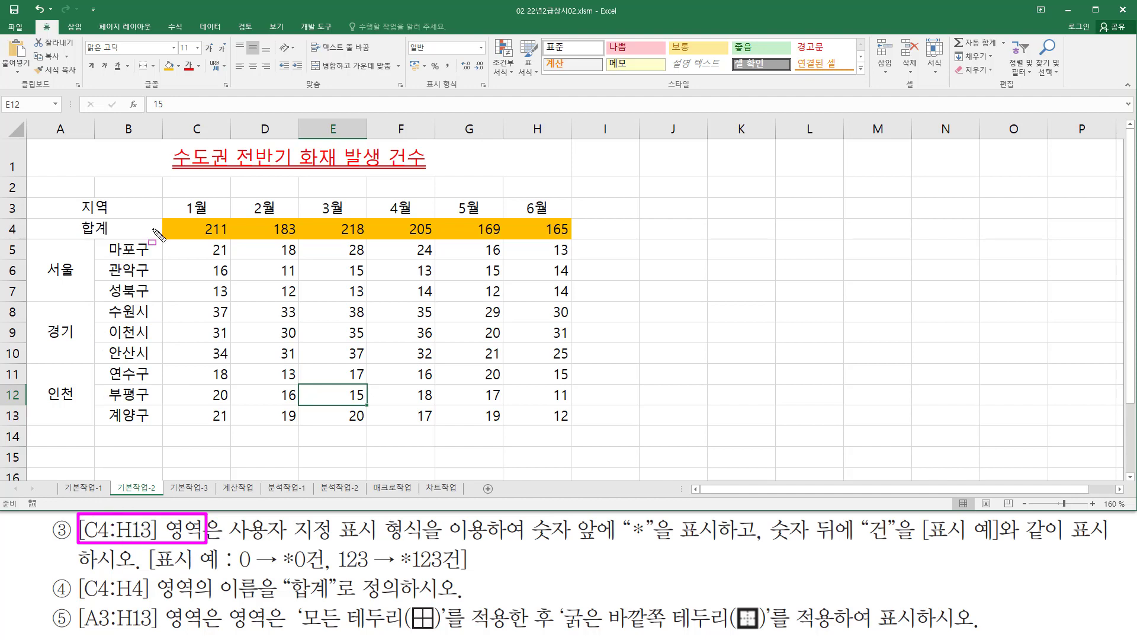
{"action": "left_click_drag", "start_coordinate": [174, 220], "coordinate": [228, 238]}
{"action": "mouse_move", "coordinate": [229, 237]}
{"action": "left_mouse_down"}
{"action": "mouse_move", "coordinate": [268, 336]}
{"action": "mouse_move", "coordinate": [583, 442]}
{"action": "mouse_move", "coordinate": [575, 427]}
{"action": "left_mouse_up"}
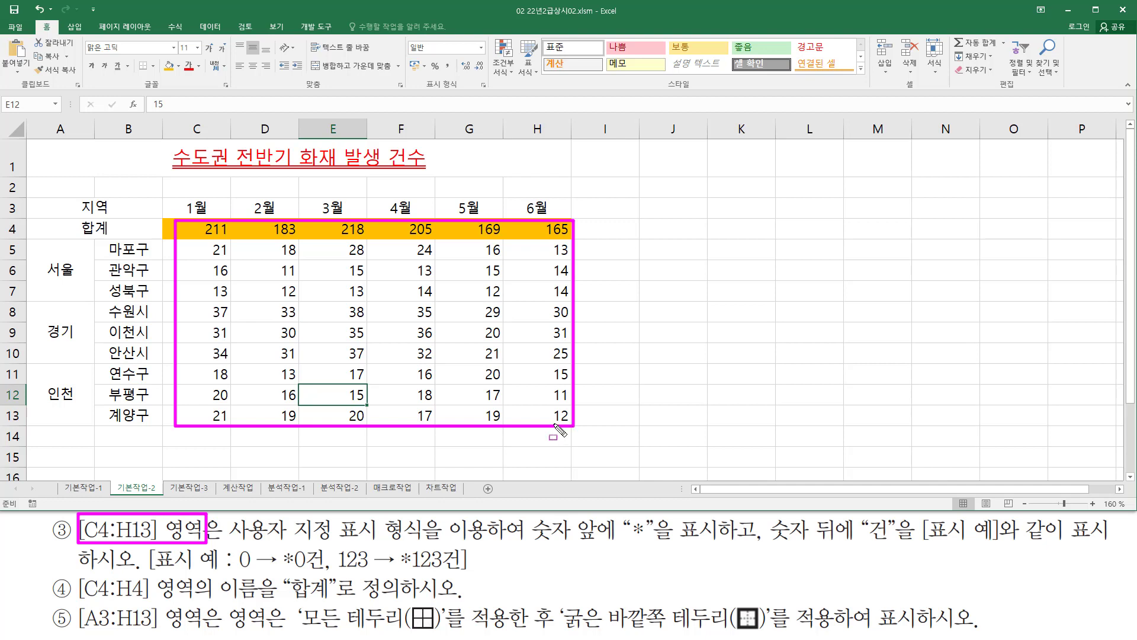
{"action": "left_click_drag", "start_coordinate": [226, 538], "coordinate": [430, 544]}
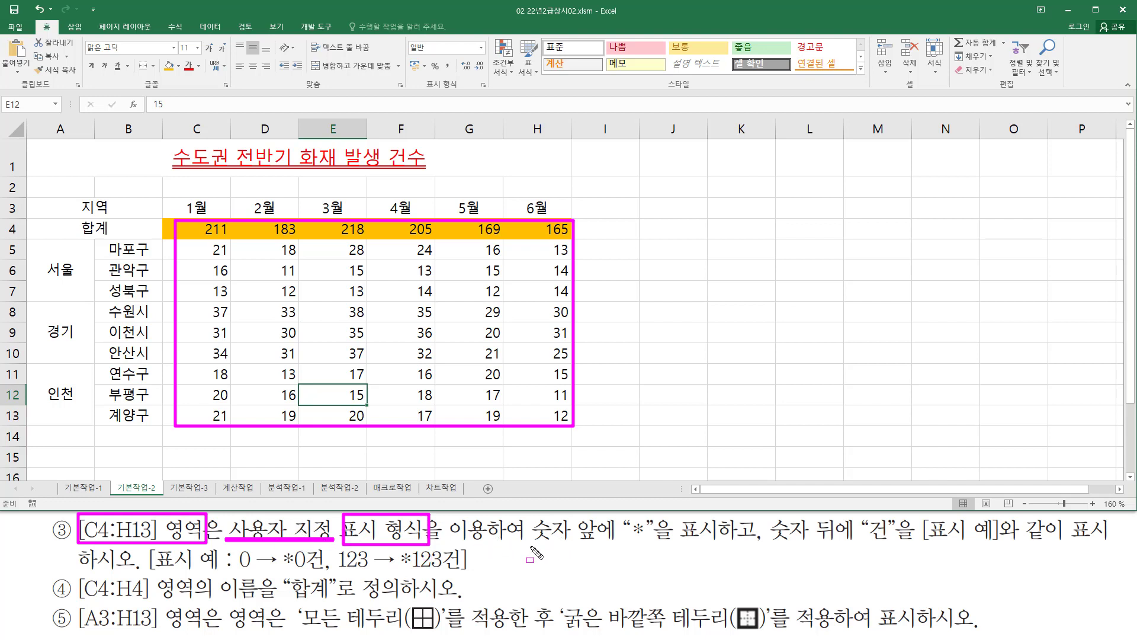
{"action": "left_click_drag", "start_coordinate": [529, 542], "coordinate": [659, 542]}
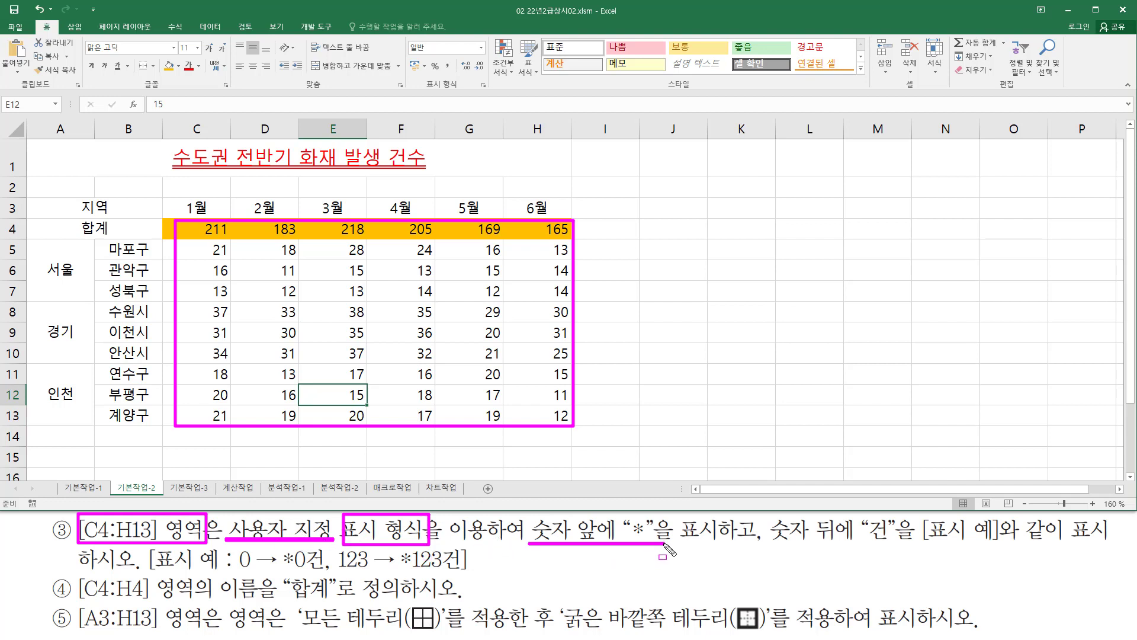
{"action": "left_click_drag", "start_coordinate": [618, 511], "coordinate": [674, 548]}
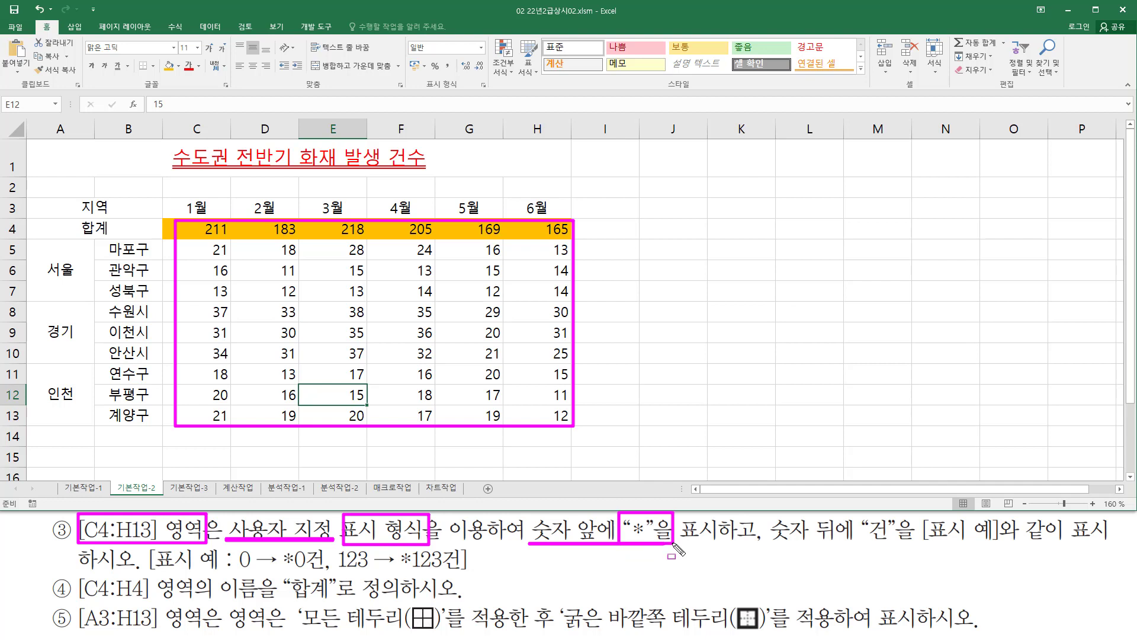
{"action": "left_click_drag", "start_coordinate": [775, 543], "coordinate": [1000, 544]}
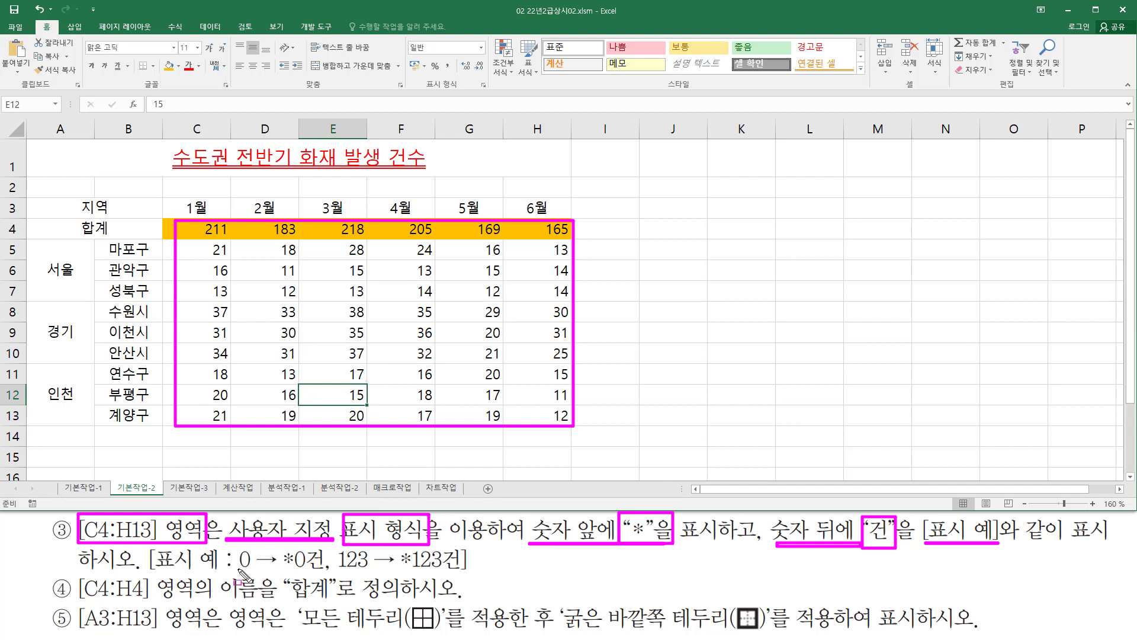
{"action": "left_click_drag", "start_coordinate": [238, 568], "coordinate": [249, 569]}
{"action": "left_click_drag", "start_coordinate": [284, 572], "coordinate": [327, 571]}
{"action": "left_click_drag", "start_coordinate": [337, 573], "coordinate": [464, 573]}
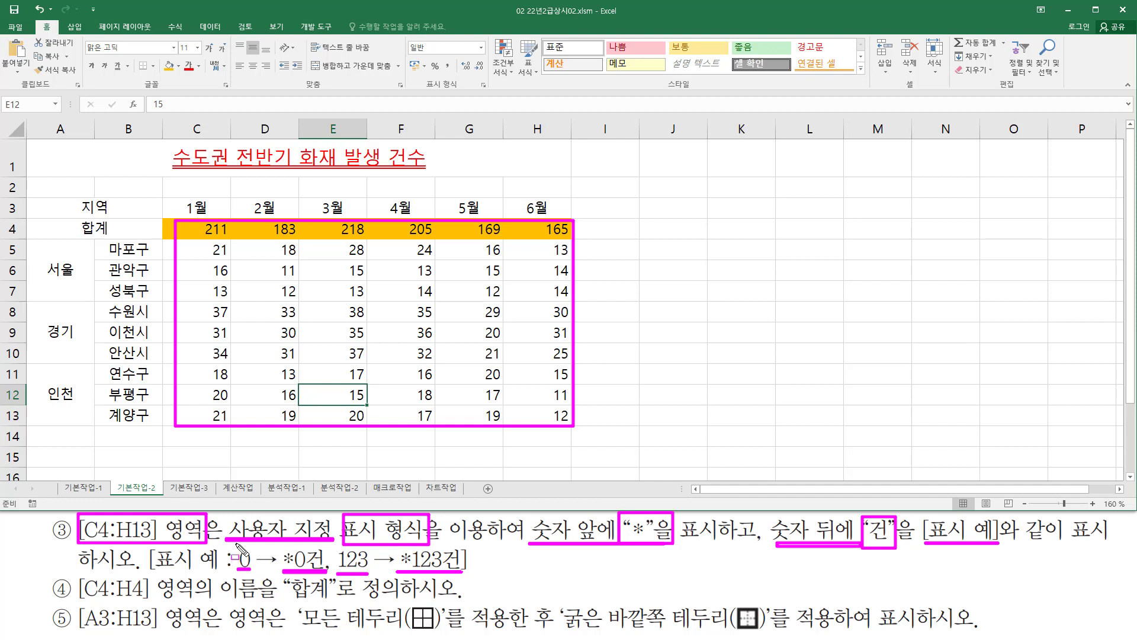
{"action": "left_click_drag", "start_coordinate": [237, 544], "coordinate": [257, 575]}
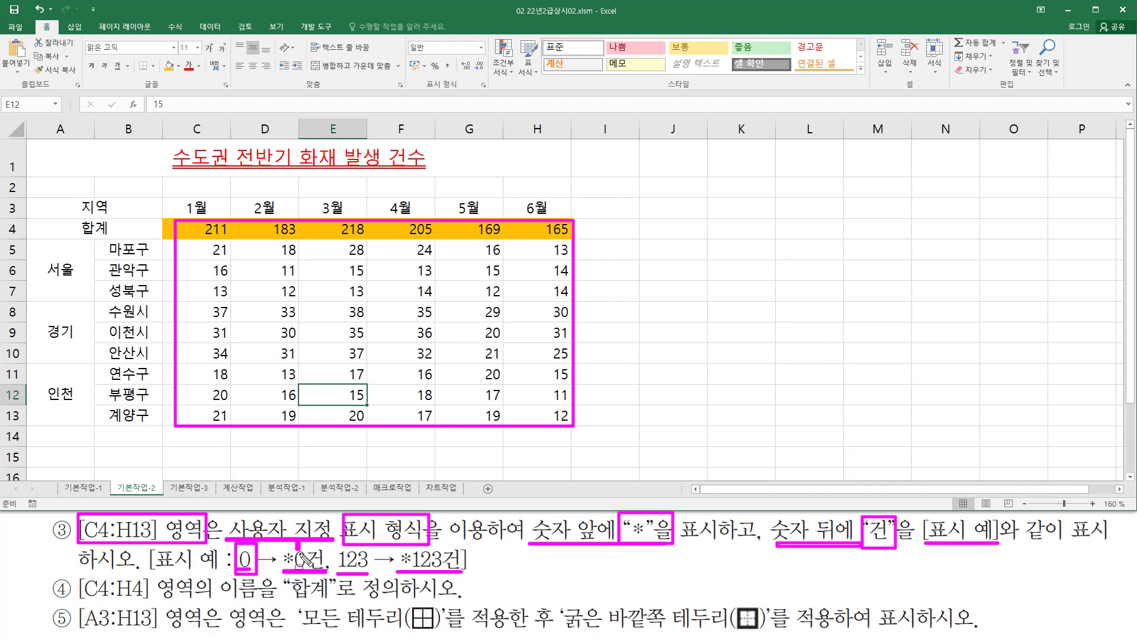
{"action": "key", "text": "Escape"}
Step: Select range C4:H13 and bring up the custom (사용자 지정) number format settings for it
{"action": "left_click", "coordinate": [192, 228]}
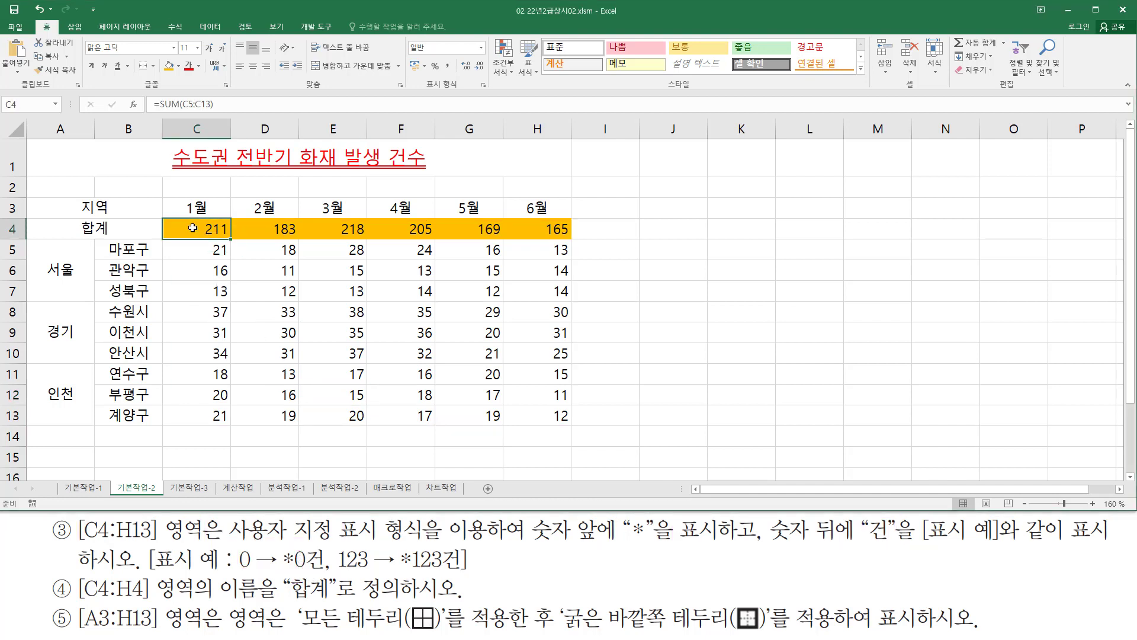
{"action": "mouse_move", "coordinate": [192, 229]}
{"action": "left_mouse_down"}
{"action": "mouse_move", "coordinate": [473, 332]}
{"action": "mouse_move", "coordinate": [539, 415]}
{"action": "mouse_move", "coordinate": [550, 410]}
{"action": "left_mouse_up"}
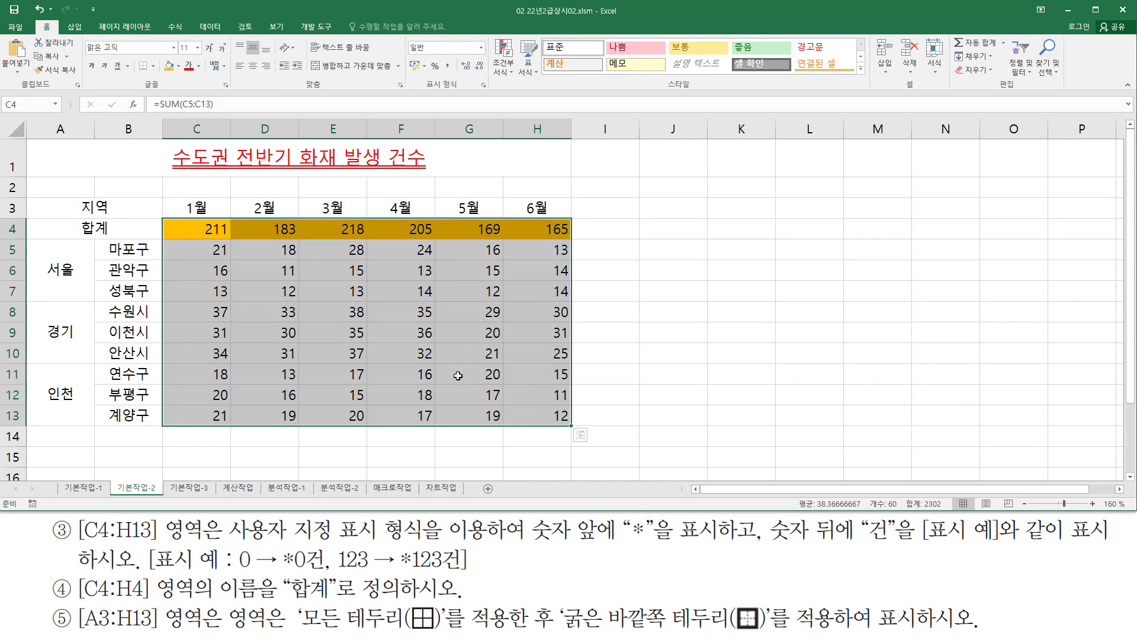
{"action": "key", "text": "ctrl+1"}
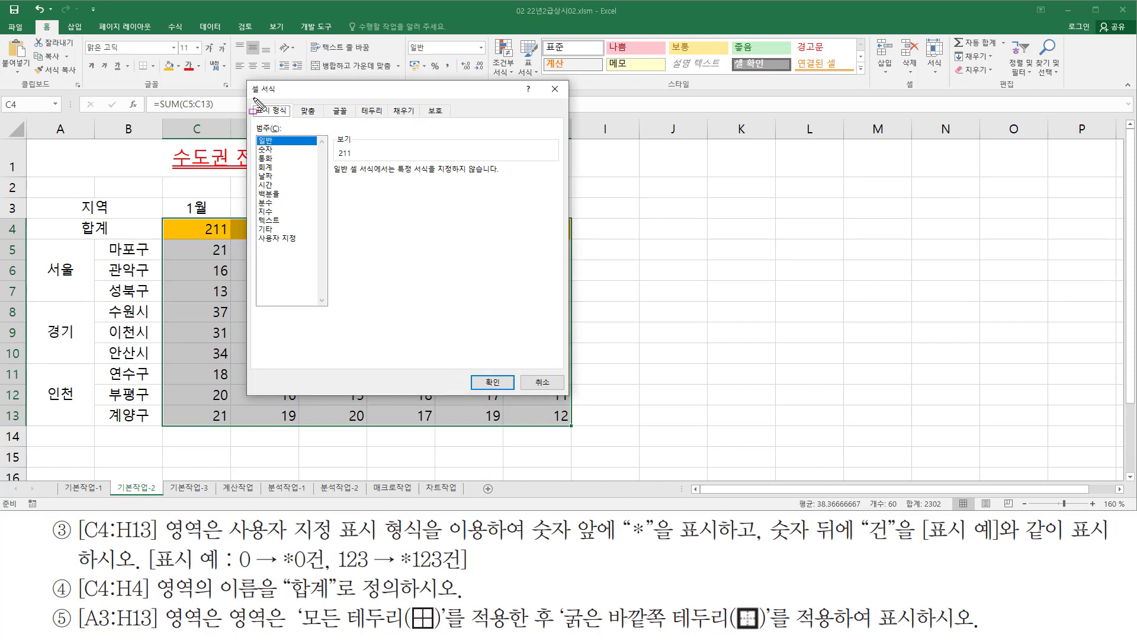
{"action": "left_click_drag", "start_coordinate": [255, 98], "coordinate": [255, 121]}
{"action": "left_click_drag", "start_coordinate": [256, 230], "coordinate": [317, 244]}
{"action": "left_click", "coordinate": [296, 240]}
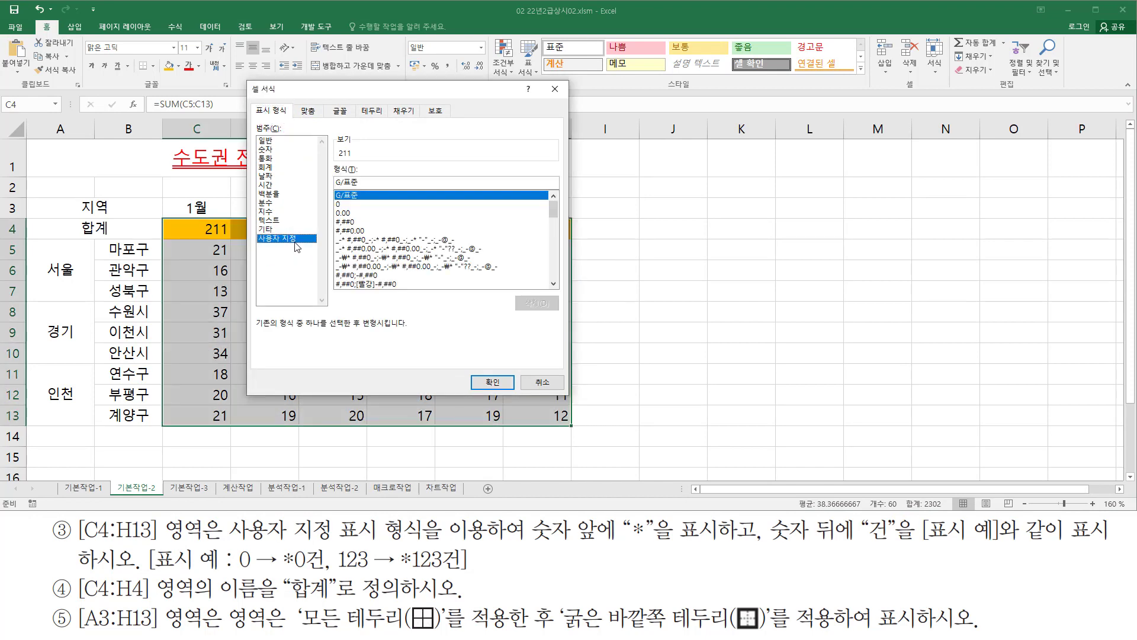
{"action": "left_click_drag", "start_coordinate": [330, 168], "coordinate": [379, 191]}
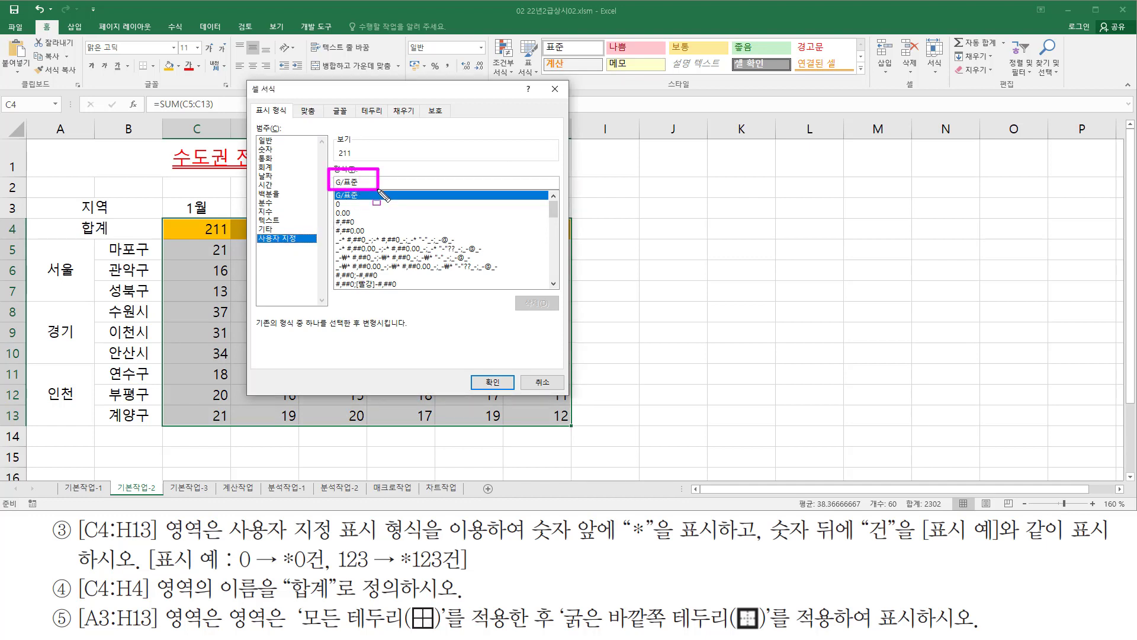
Step: Replace the general format of C4:H13 with the custom number format "*"0"건" and apply it
{"action": "left_click", "coordinate": [373, 182]}
{"action": "key", "text": "BackSpace"}
{"action": "key", "text": "BackSpace"}
{"action": "key", "text": "BackSpace"}
{"action": "key", "text": "BackSpace"}
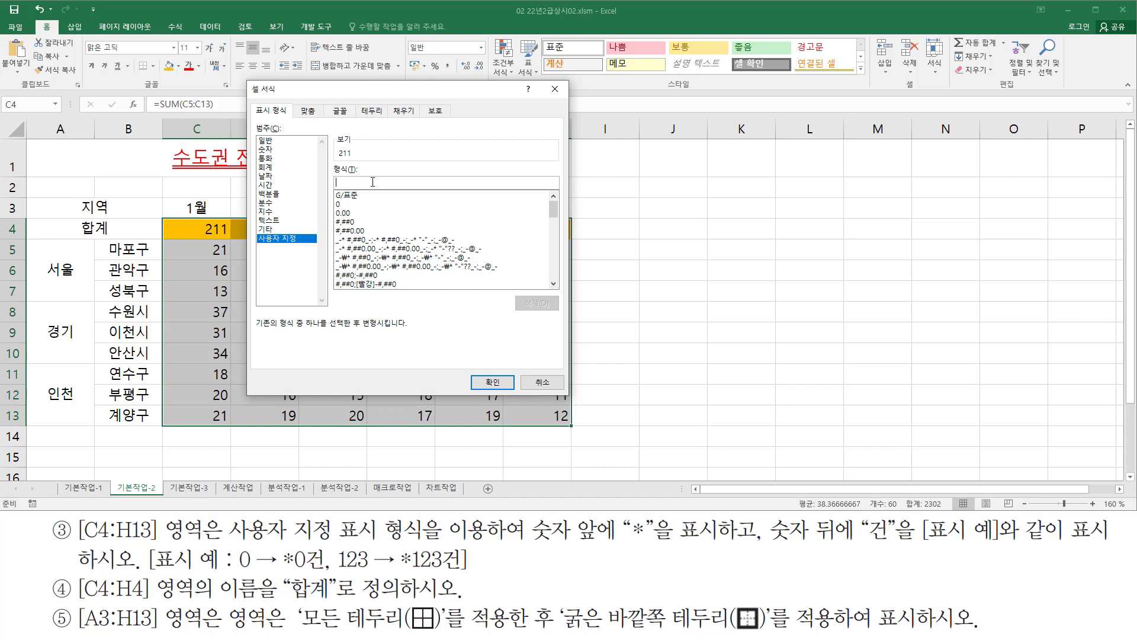
{"action": "type", "text": "\""}
{"action": "type", "text": "0\"건\""}
{"action": "double_click", "coordinate": [371, 182]}
{"action": "left_click", "coordinate": [412, 184]}
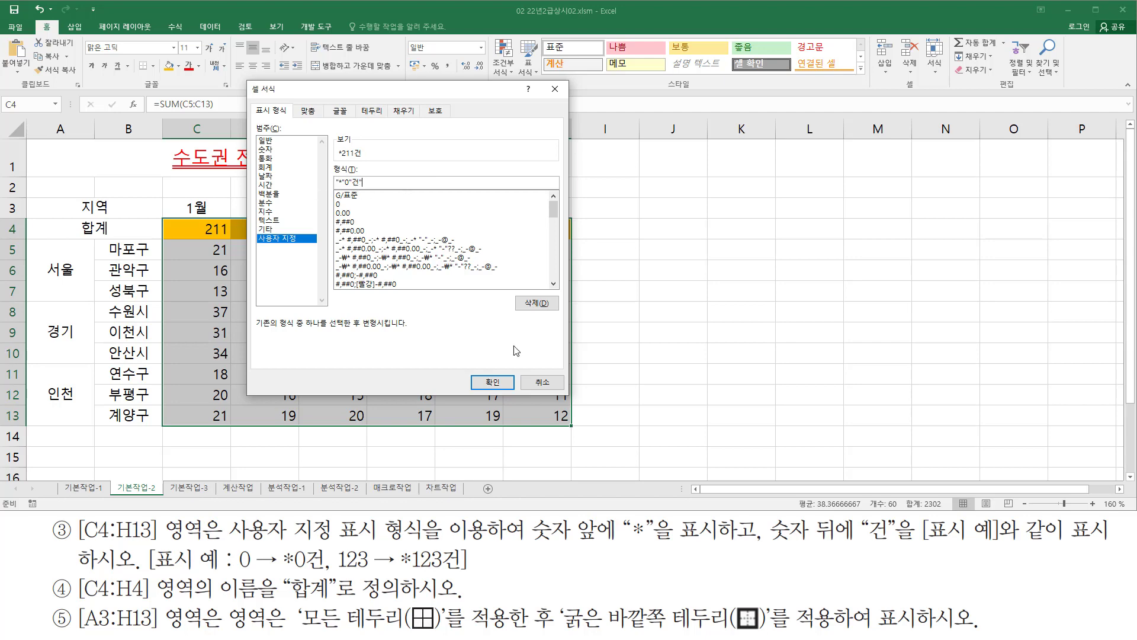
{"action": "left_click", "coordinate": [493, 382]}
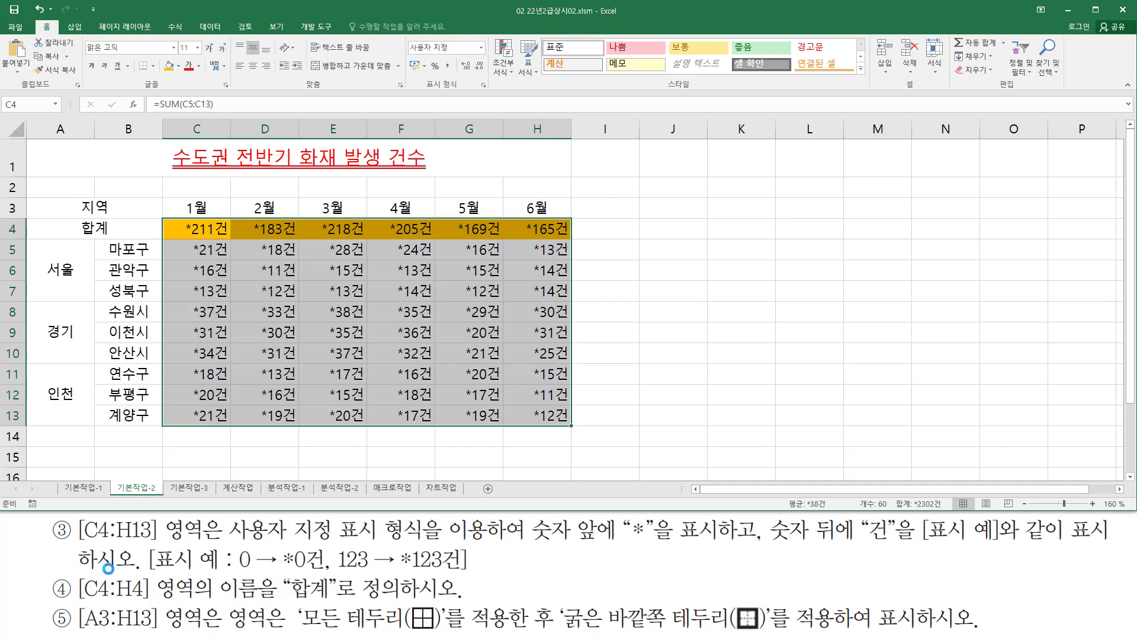
Step: Define the name 합계 for the totals range C4:H4, as the fourth instruction requires
{"action": "left_click_drag", "start_coordinate": [81, 599], "coordinate": [196, 601]}
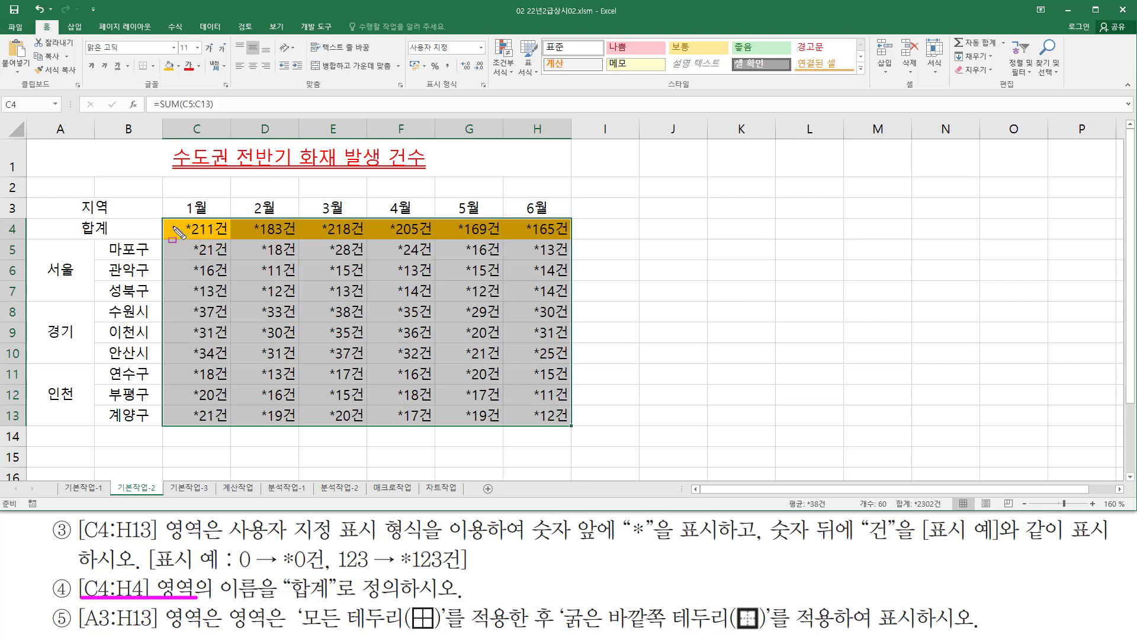
{"action": "mouse_move", "coordinate": [177, 218]}
{"action": "left_mouse_down"}
{"action": "mouse_move", "coordinate": [261, 234]}
{"action": "mouse_move", "coordinate": [572, 236]}
{"action": "left_mouse_up"}
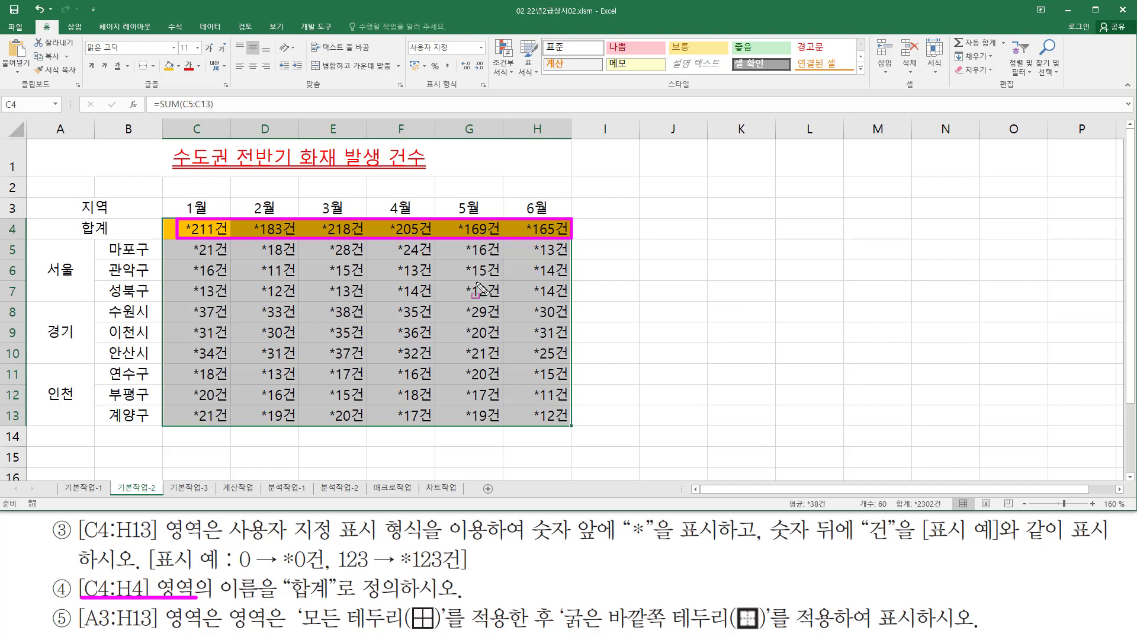
{"action": "mouse_move", "coordinate": [219, 571]}
{"action": "left_mouse_down"}
{"action": "mouse_move", "coordinate": [256, 612]}
{"action": "mouse_move", "coordinate": [275, 612]}
{"action": "mouse_move", "coordinate": [326, 610]}
{"action": "mouse_move", "coordinate": [404, 575]}
{"action": "left_mouse_up"}
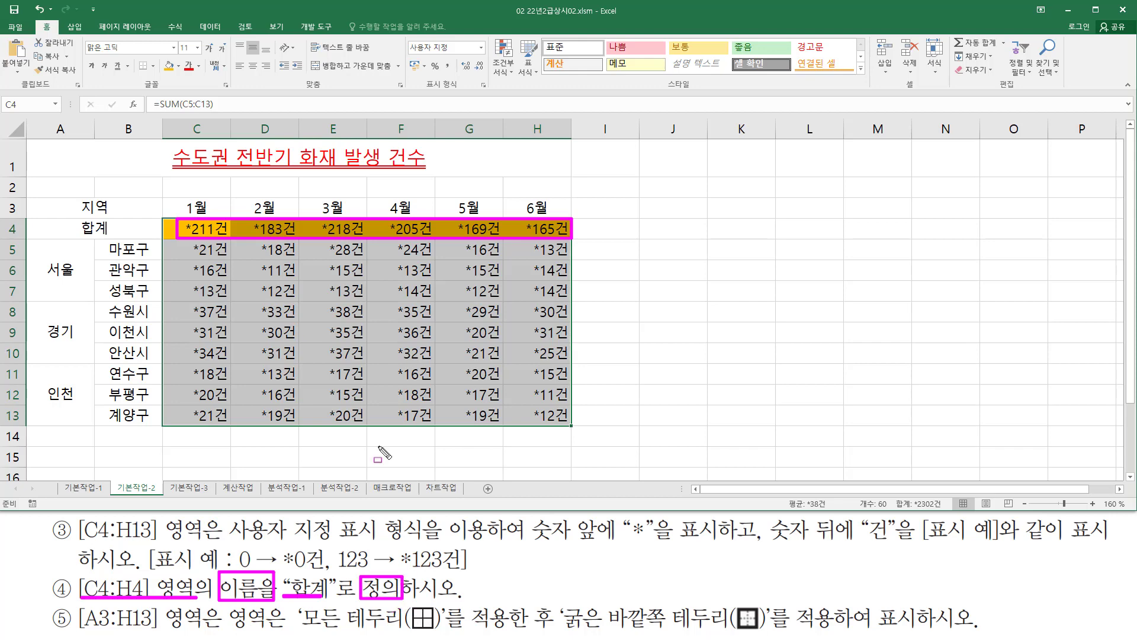
{"action": "key", "text": "Escape"}
{"action": "left_click", "coordinate": [195, 229]}
{"action": "left_click_drag", "start_coordinate": [195, 230], "coordinate": [550, 229]}
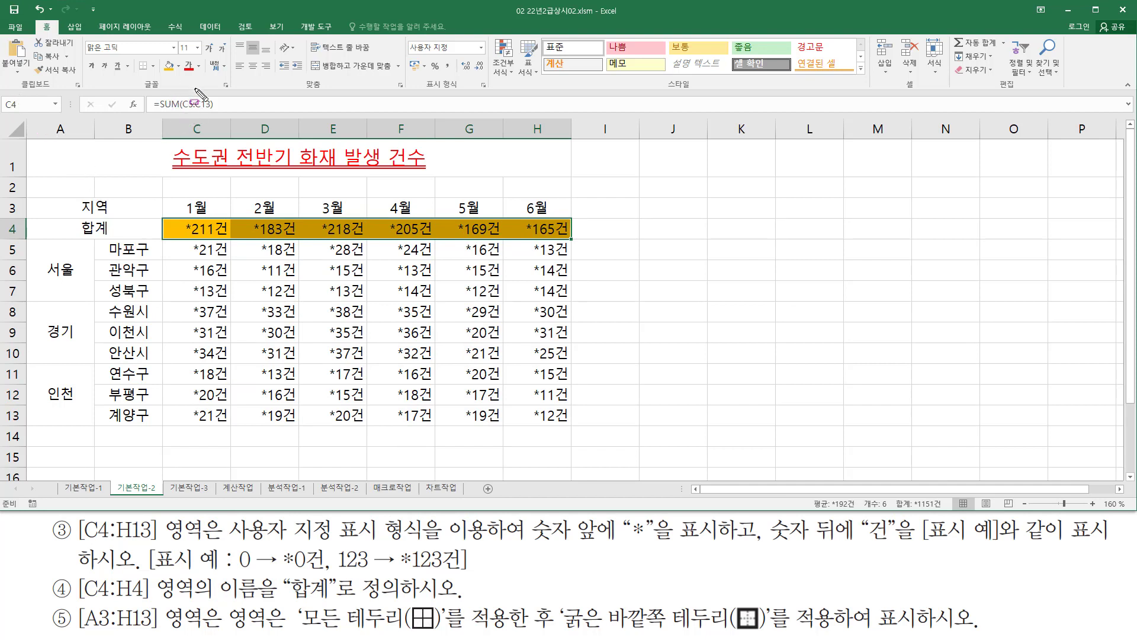
{"action": "left_click_drag", "start_coordinate": [1, 93], "coordinate": [63, 111]}
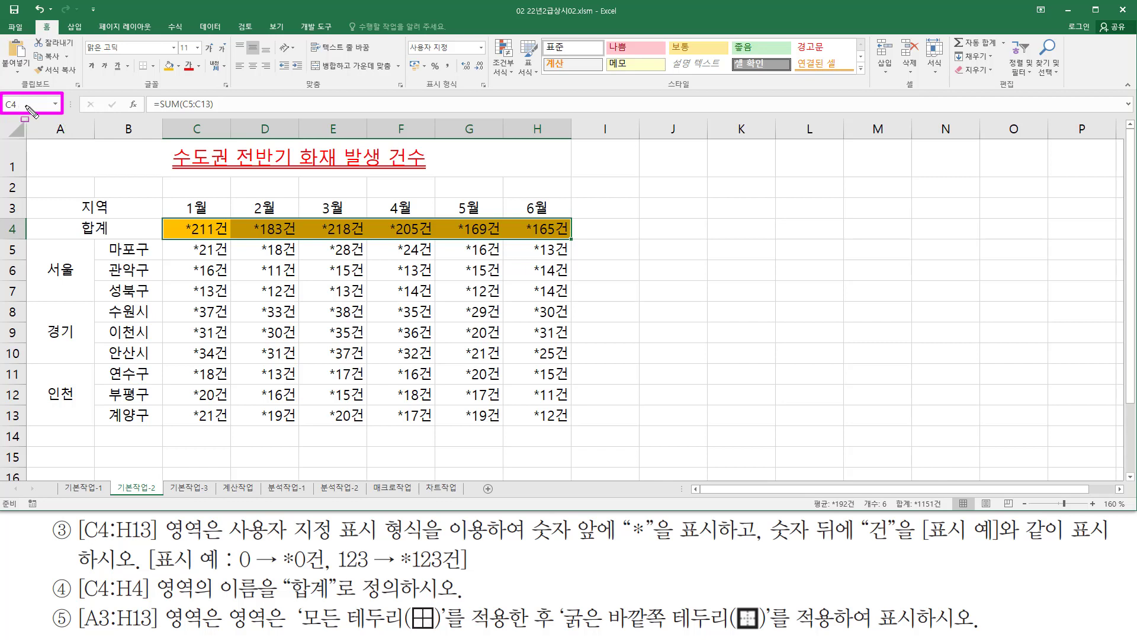
{"action": "key", "text": "Escape"}
{"action": "left_click", "coordinate": [32, 104]}
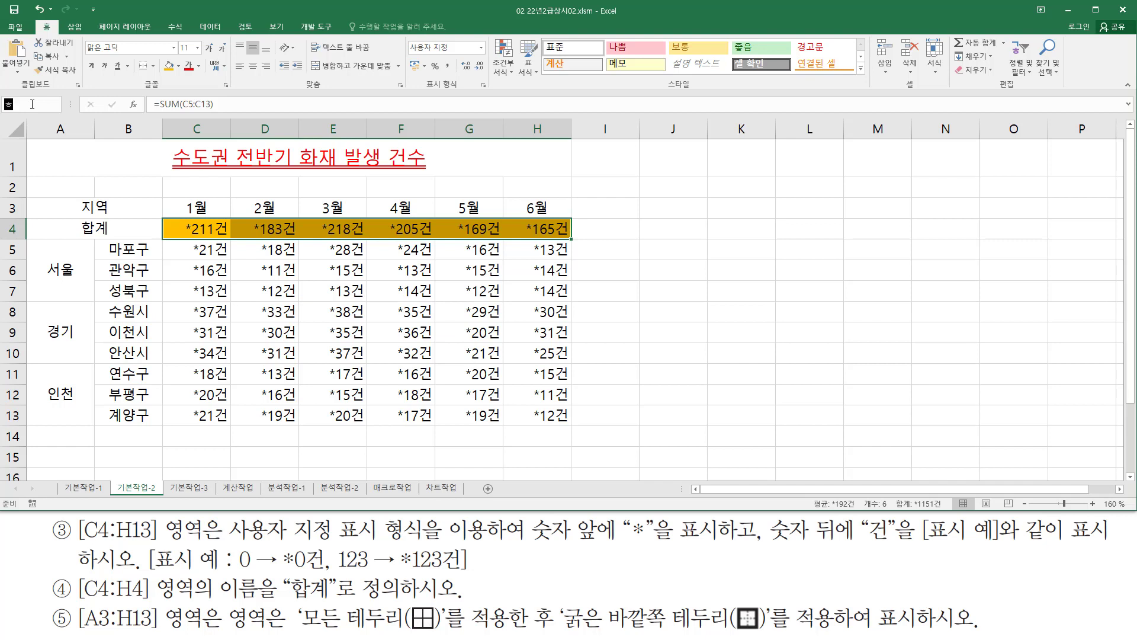
{"action": "type", "text": "합ㄱ"}
{"action": "key", "text": "Return"}
Step: Check the 합계 entry in the Name Manager, including its reference range and the edit and delete options, and close it
{"action": "left_click_drag", "start_coordinate": [3, 112], "coordinate": [19, 112]}
{"action": "left_click_drag", "start_coordinate": [165, 18], "coordinate": [187, 36]}
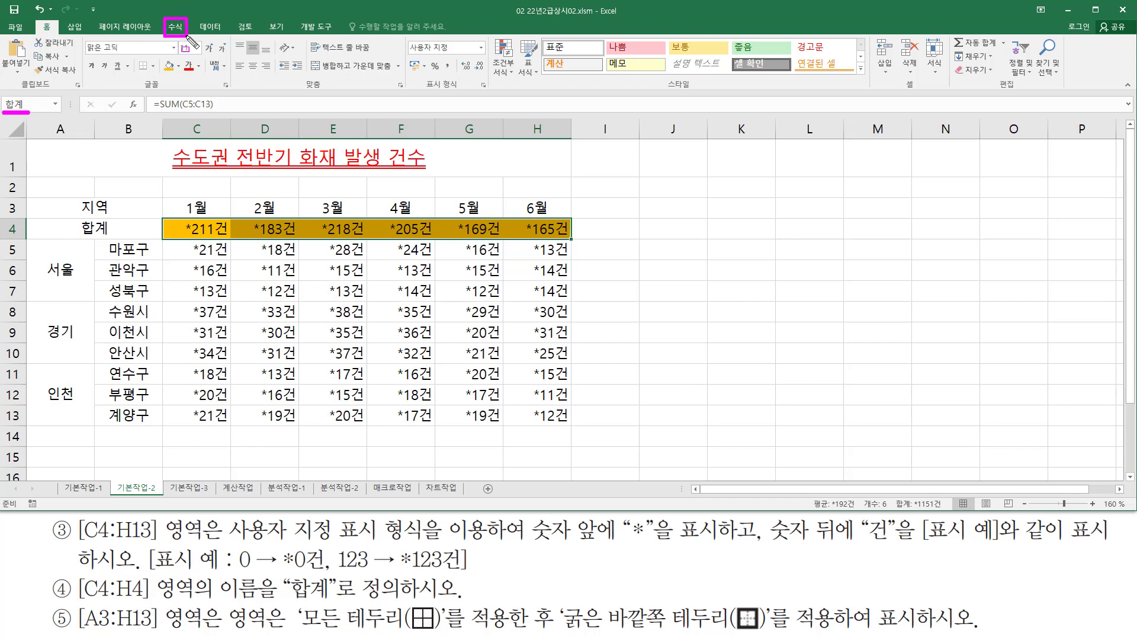
{"action": "left_click", "coordinate": [176, 26]}
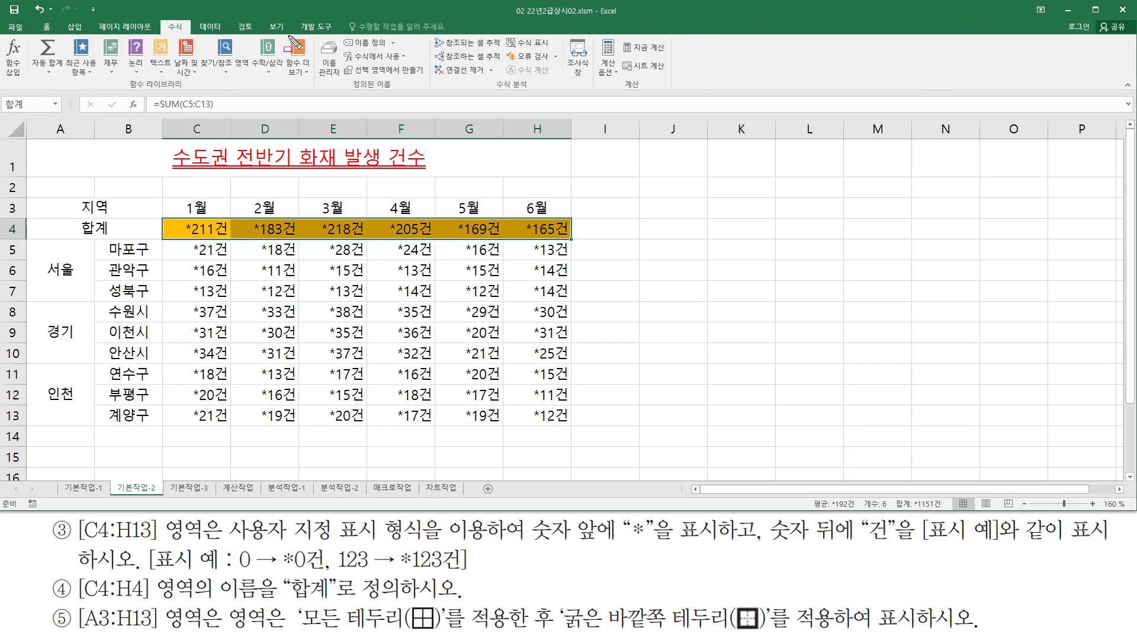
{"action": "left_click_drag", "start_coordinate": [312, 35], "coordinate": [354, 98]}
{"action": "left_click", "coordinate": [331, 68]}
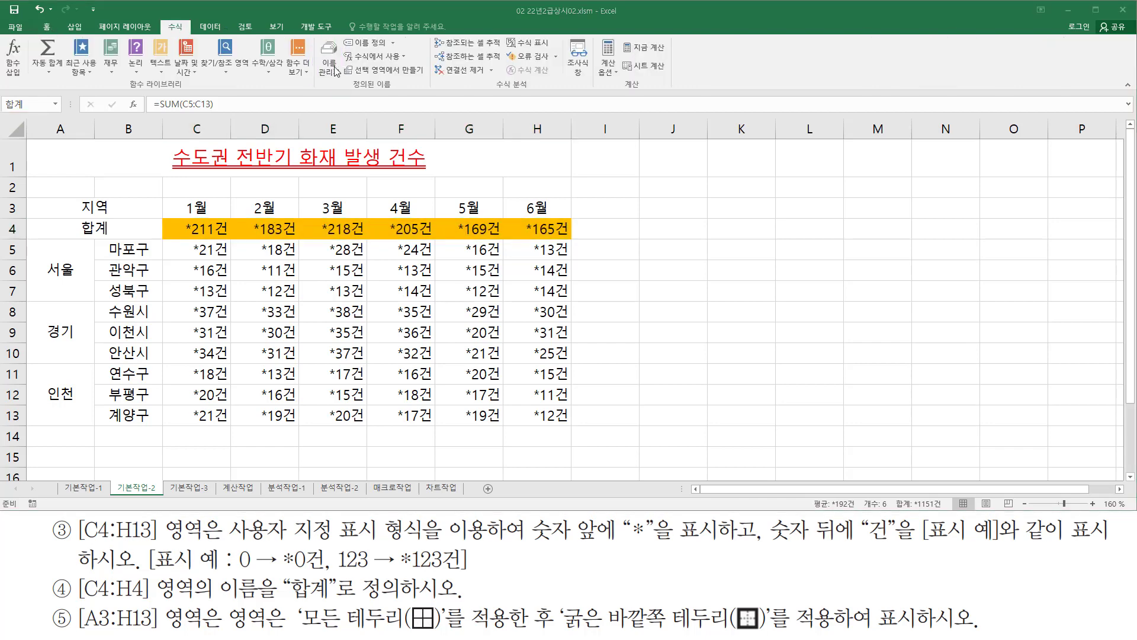
{"action": "left_click", "coordinate": [335, 70]}
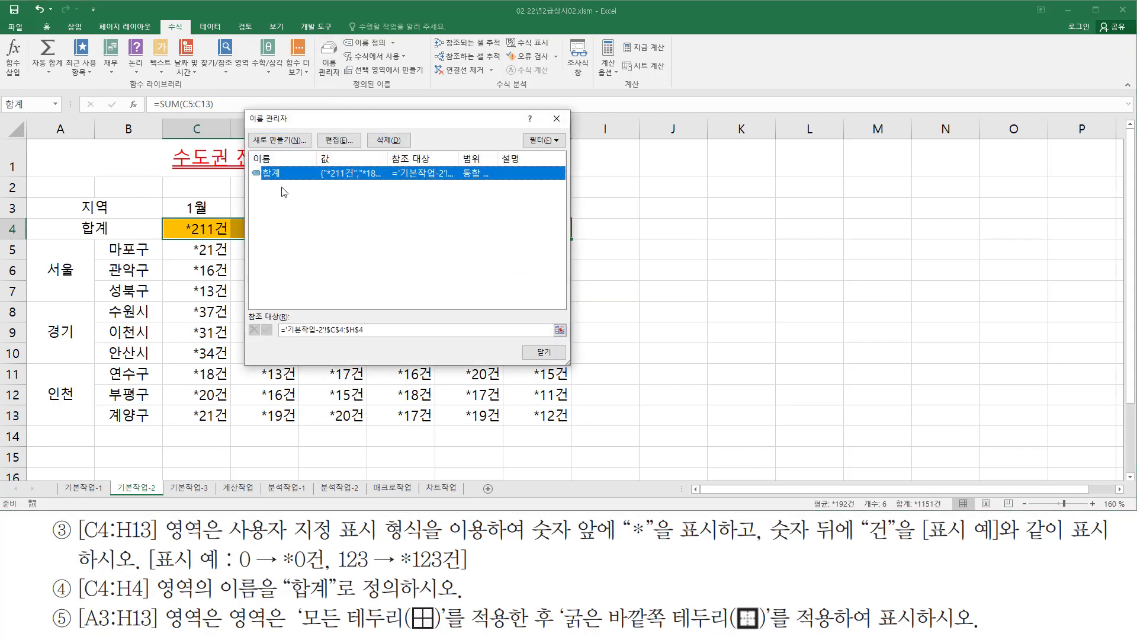
{"action": "mouse_move", "coordinate": [252, 162]}
{"action": "left_mouse_down"}
{"action": "mouse_move", "coordinate": [299, 188]}
{"action": "mouse_move", "coordinate": [508, 186]}
{"action": "left_mouse_up"}
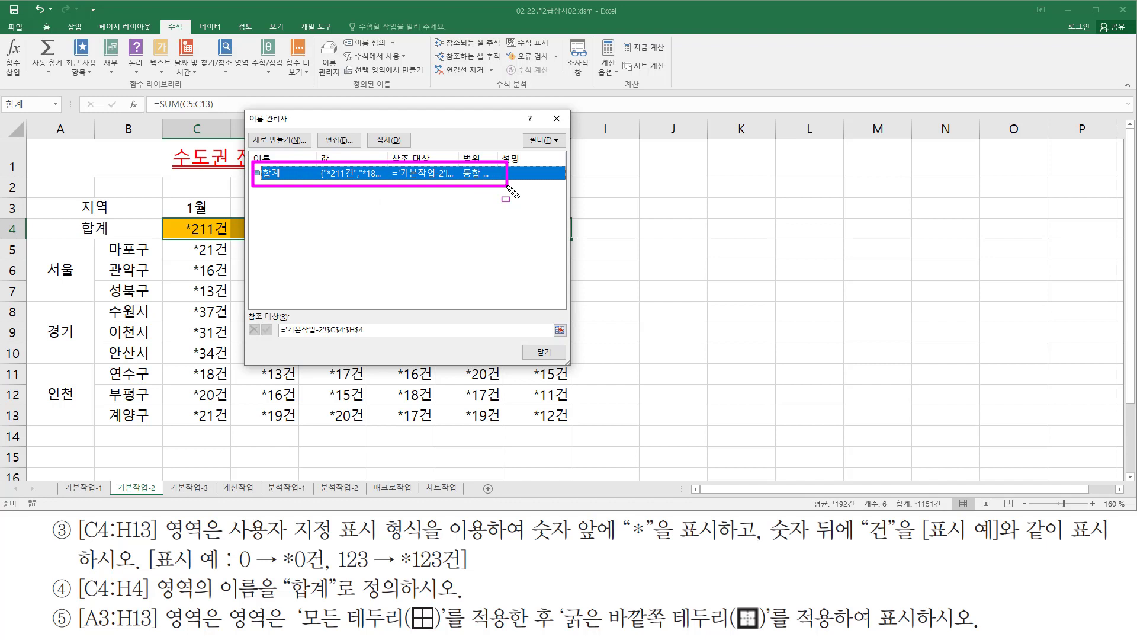
{"action": "left_click_drag", "start_coordinate": [324, 129], "coordinate": [350, 150]}
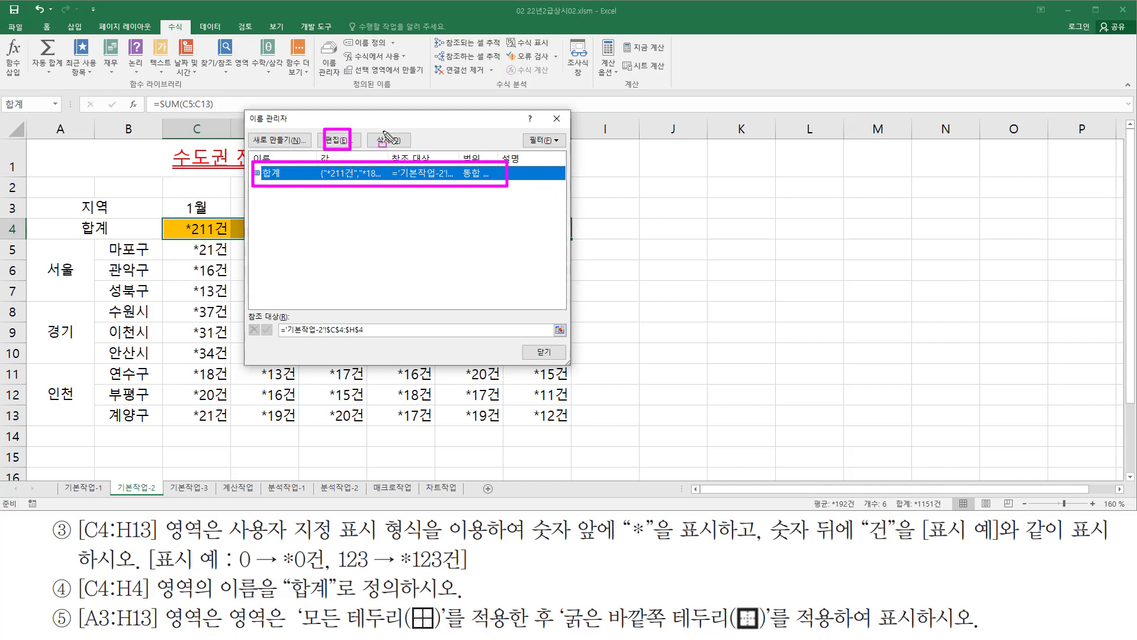
{"action": "key", "text": "e"}
{"action": "left_click_drag", "start_coordinate": [365, 127], "coordinate": [413, 148]}
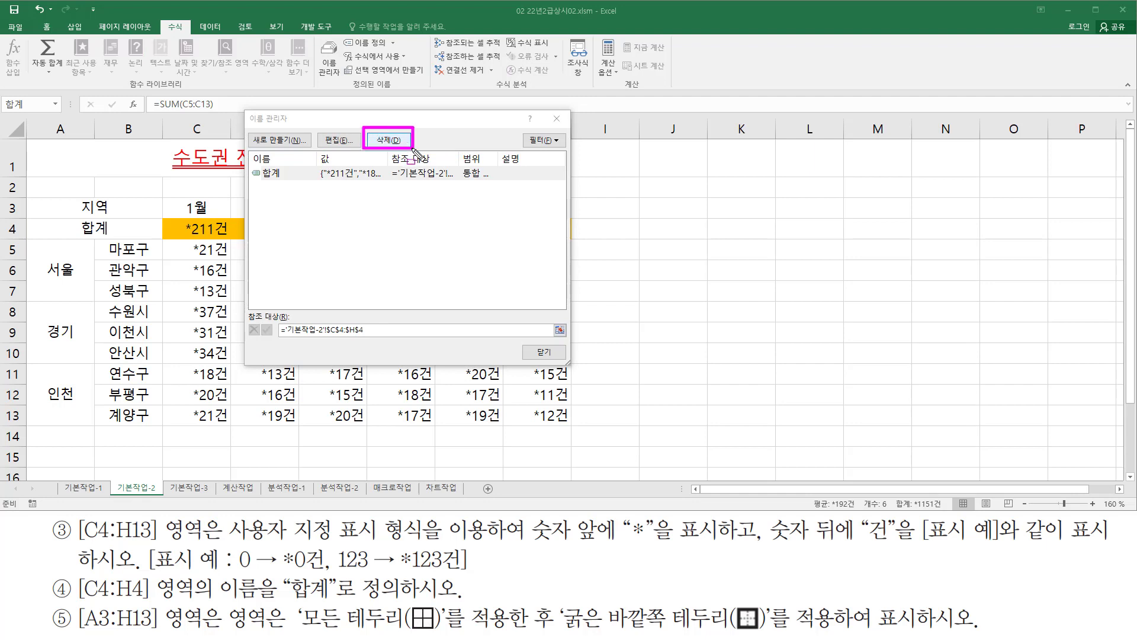
{"action": "left_click_drag", "start_coordinate": [259, 166], "coordinate": [471, 181]}
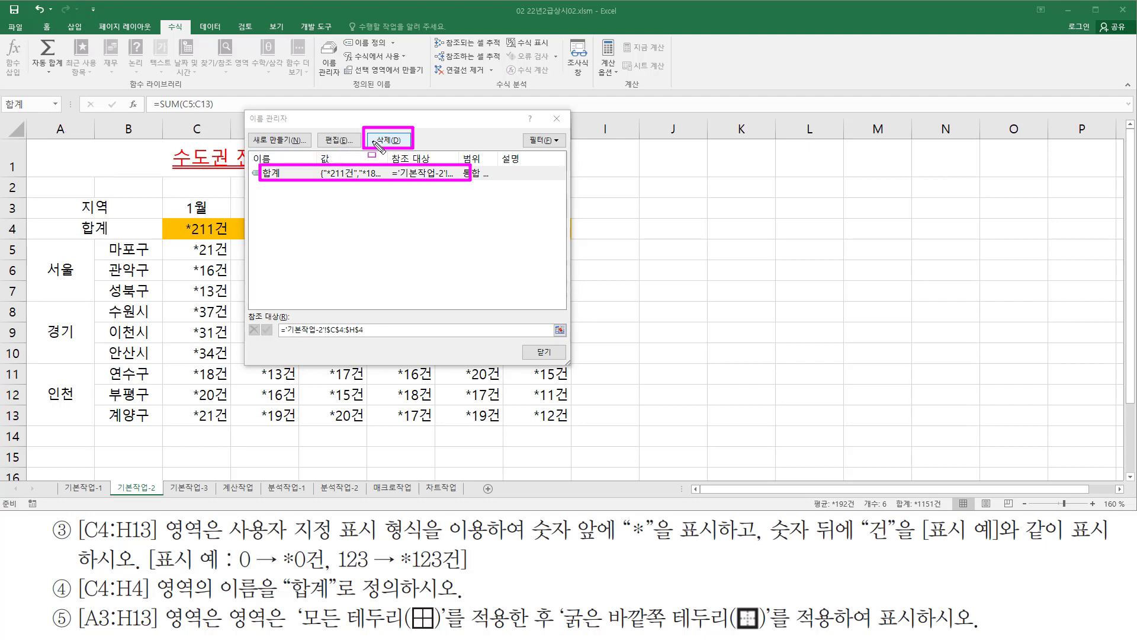
{"action": "key", "text": "Escape"}
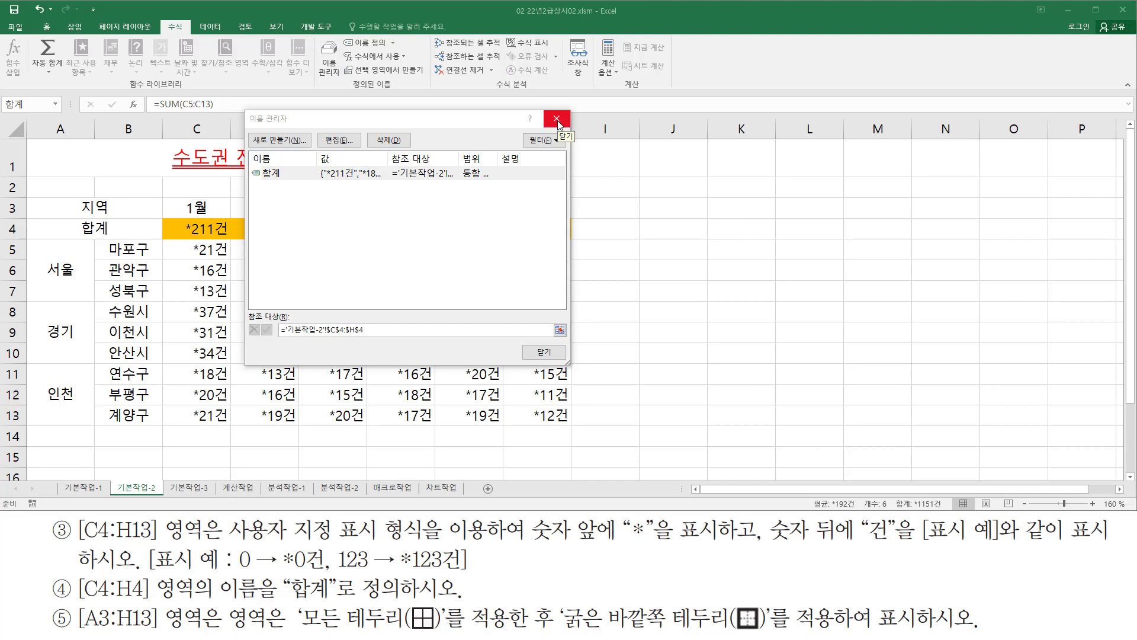
{"action": "left_click", "coordinate": [556, 119]}
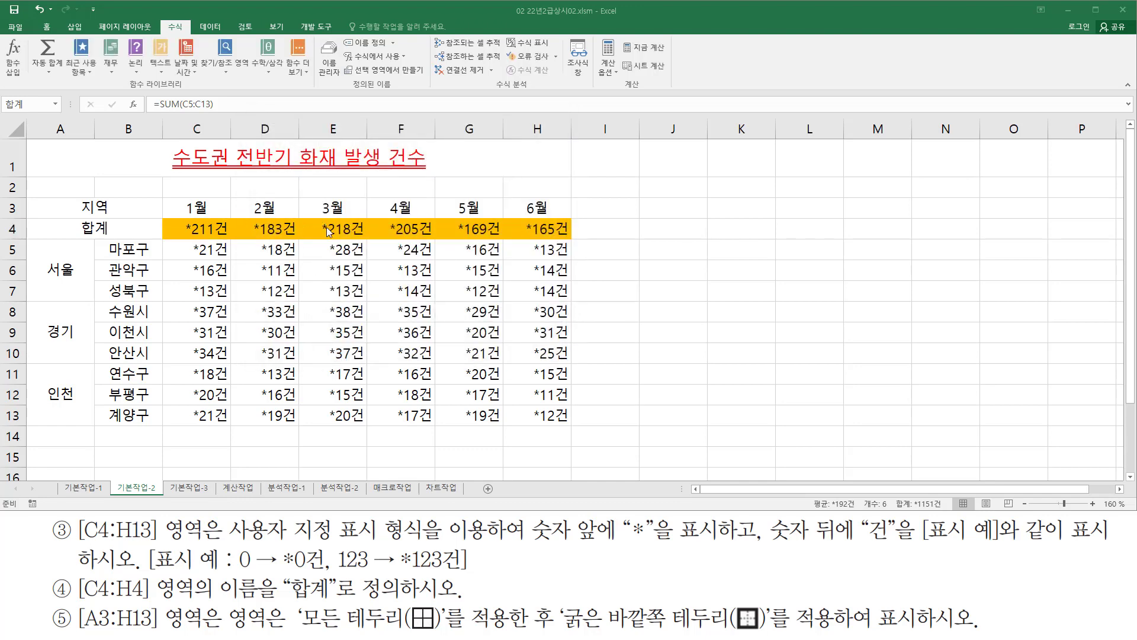
Step: Apply all borders (모든 테두리) to range A3:H13, as the first part of the fifth instruction requires
{"action": "left_click", "coordinate": [308, 316]}
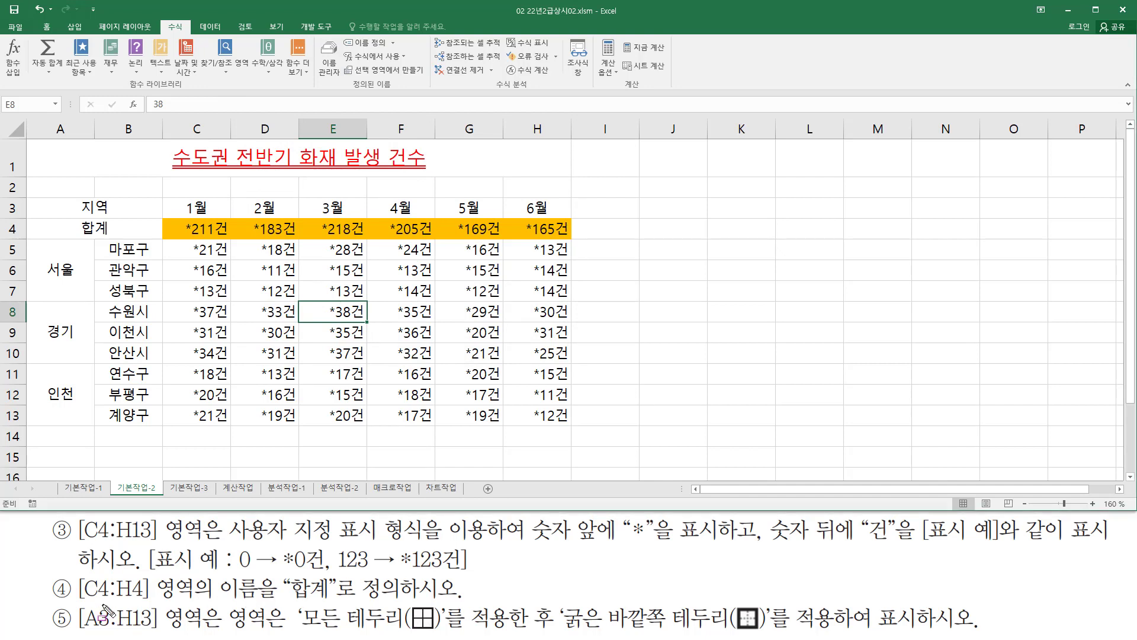
{"action": "mouse_move", "coordinate": [76, 607]}
{"action": "left_mouse_down"}
{"action": "mouse_move", "coordinate": [113, 604]}
{"action": "mouse_move", "coordinate": [166, 632]}
{"action": "mouse_move", "coordinate": [206, 631]}
{"action": "left_mouse_up"}
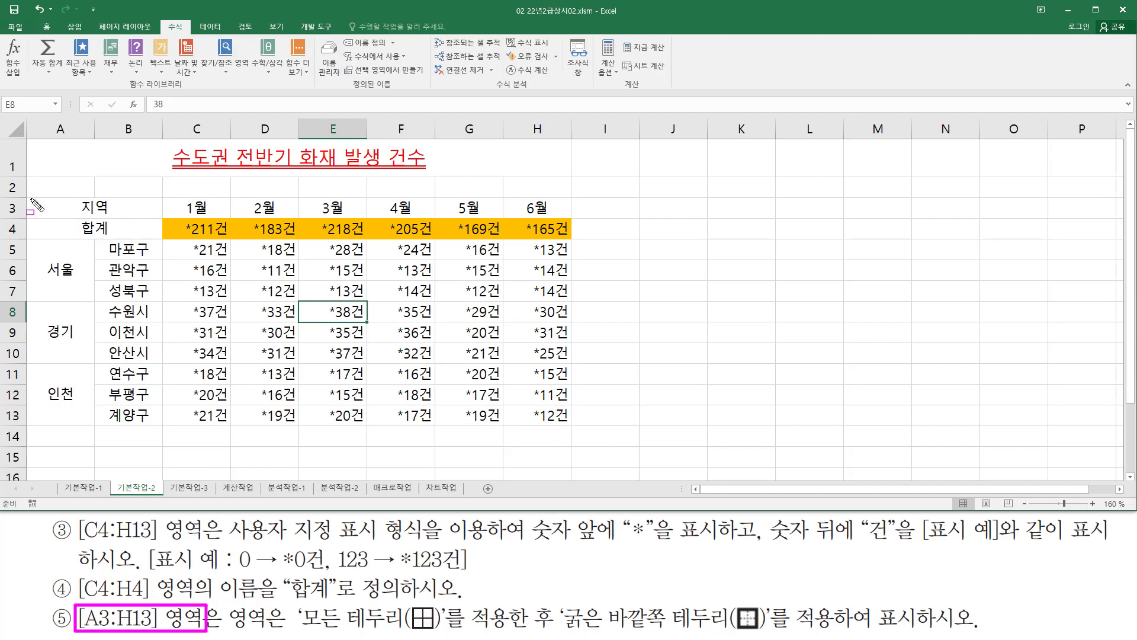
{"action": "mouse_move", "coordinate": [30, 200]}
{"action": "left_mouse_down"}
{"action": "mouse_move", "coordinate": [252, 244]}
{"action": "mouse_move", "coordinate": [466, 335]}
{"action": "mouse_move", "coordinate": [544, 436]}
{"action": "mouse_move", "coordinate": [585, 425]}
{"action": "mouse_move", "coordinate": [571, 427]}
{"action": "left_mouse_up"}
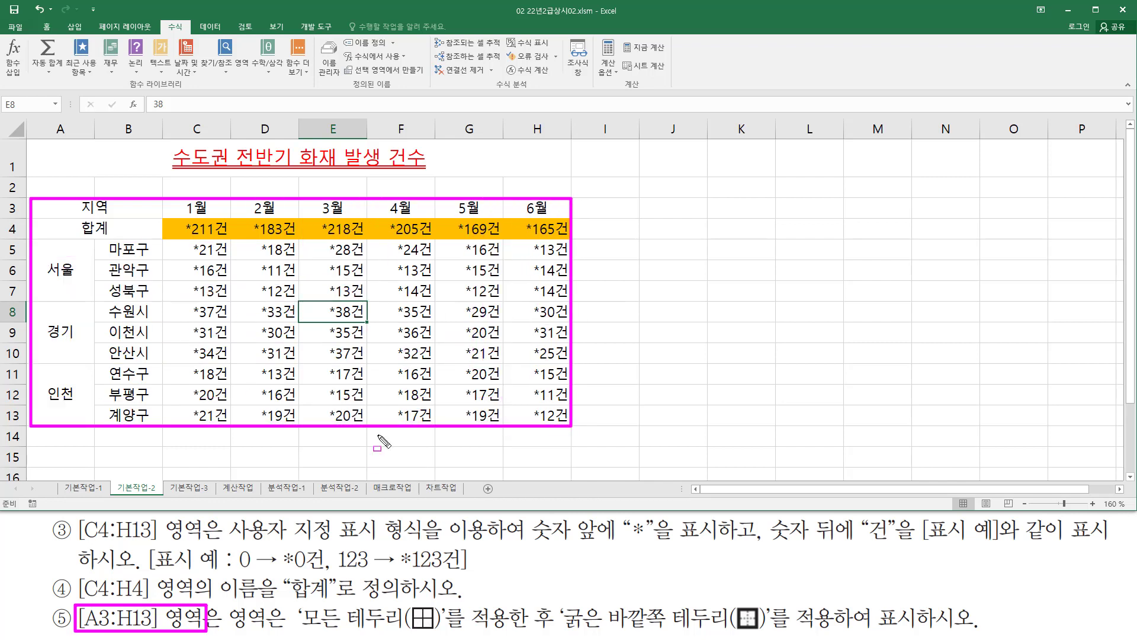
{"action": "left_click_drag", "start_coordinate": [302, 634], "coordinate": [536, 636]}
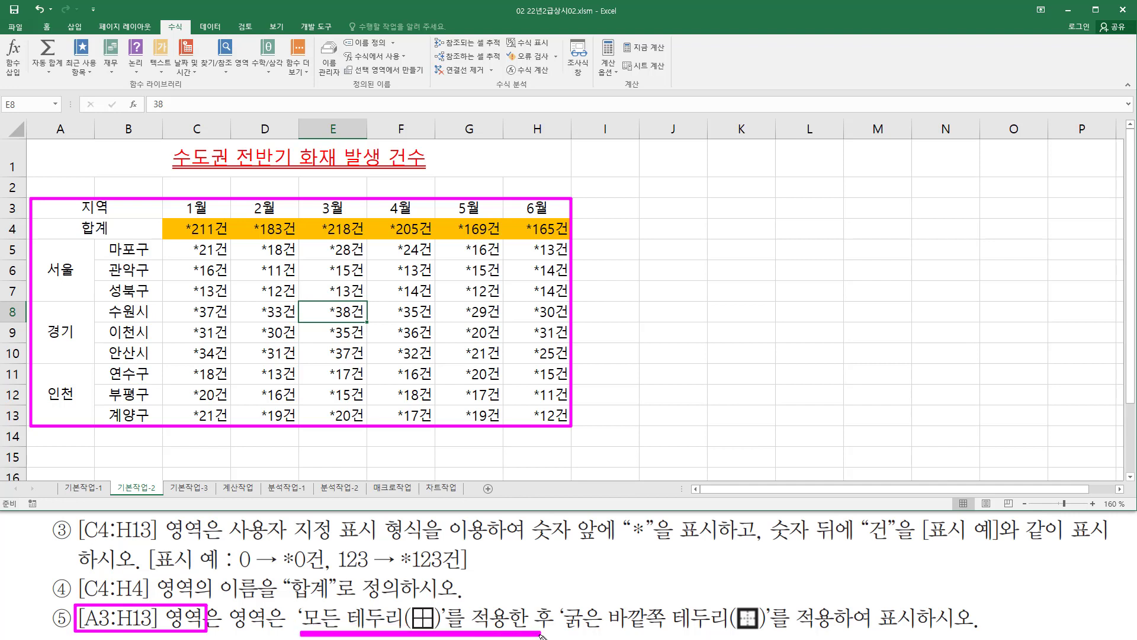
{"action": "mouse_move", "coordinate": [509, 599]}
{"action": "left_mouse_down"}
{"action": "mouse_move", "coordinate": [554, 632]}
{"action": "mouse_move", "coordinate": [783, 633]}
{"action": "left_mouse_up"}
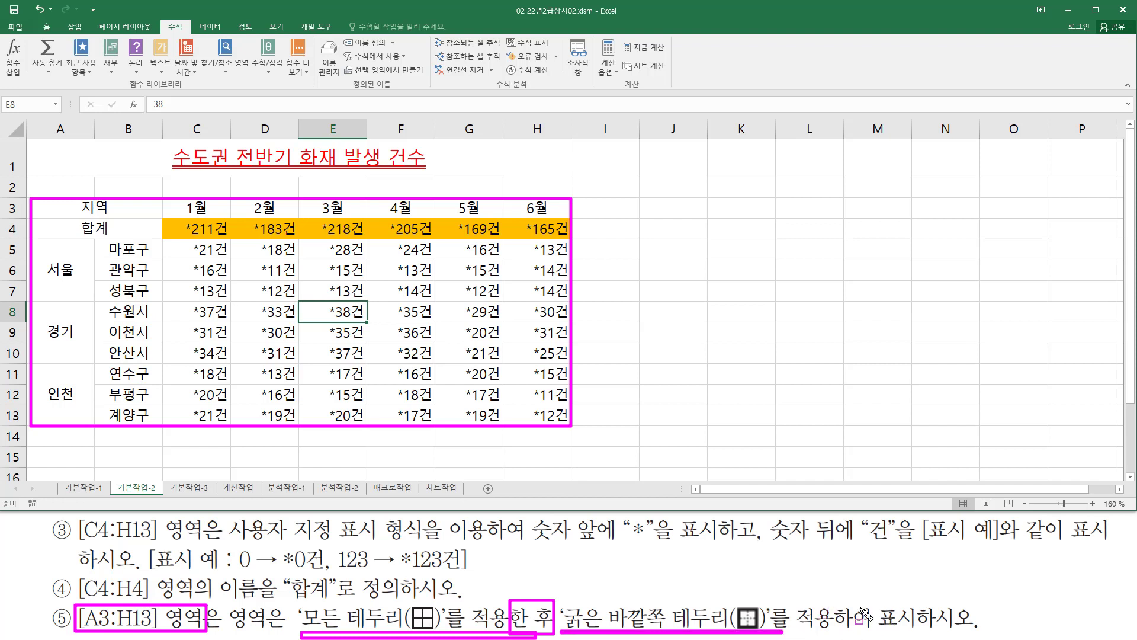
{"action": "key", "text": "Escape"}
{"action": "left_click_drag", "start_coordinate": [77, 206], "coordinate": [523, 401]}
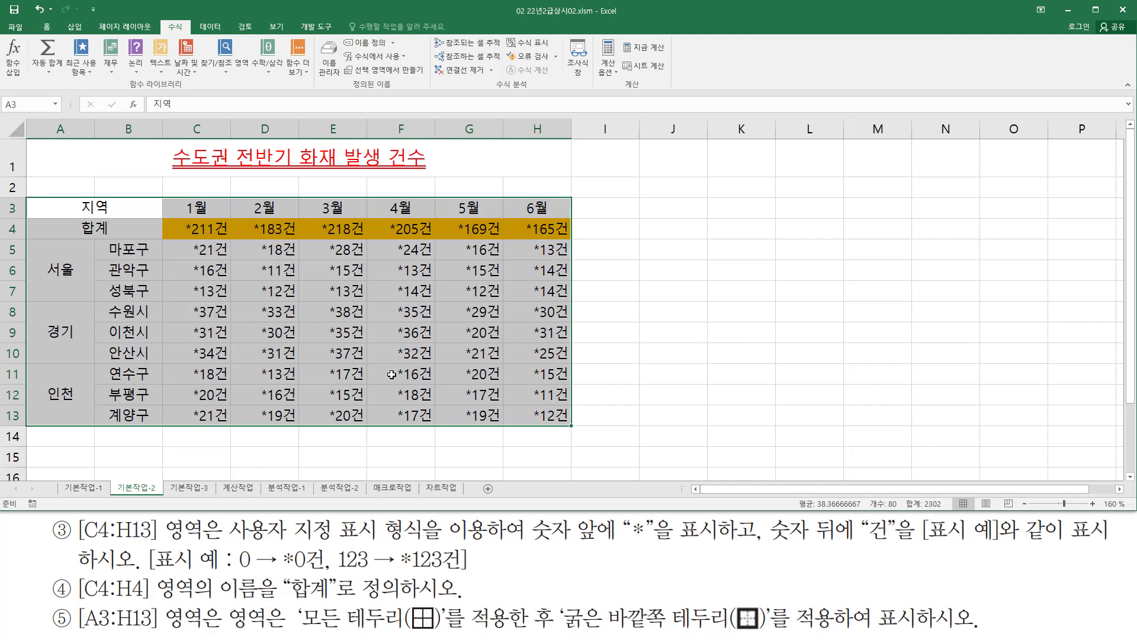
{"action": "left_click", "coordinate": [46, 26]}
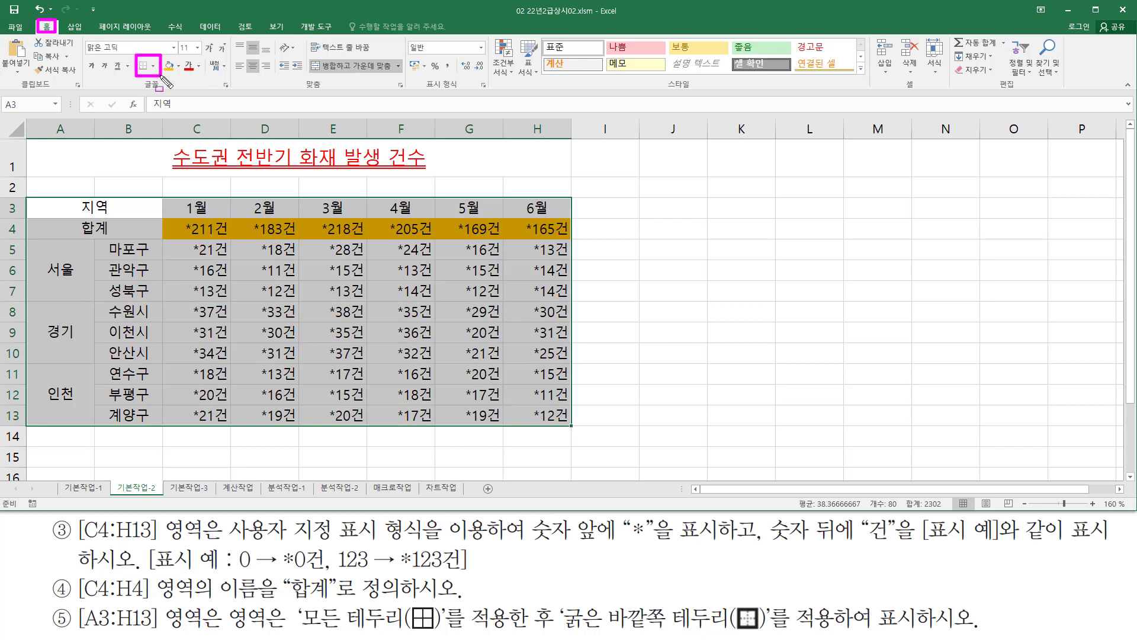
{"action": "left_click", "coordinate": [157, 68]}
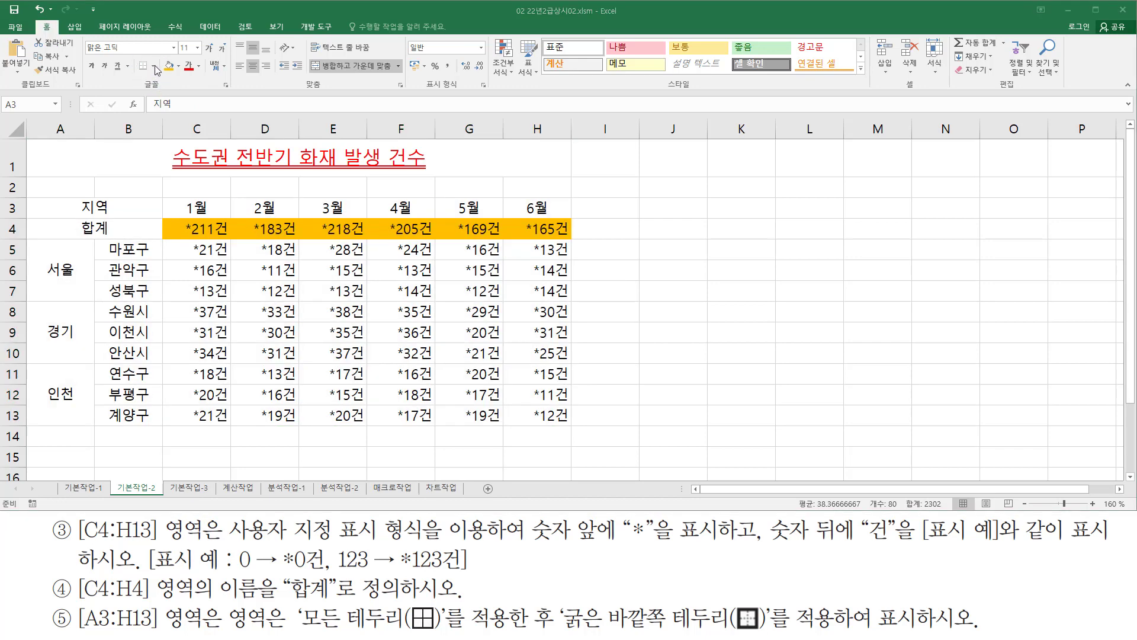
{"action": "left_click", "coordinate": [154, 67]}
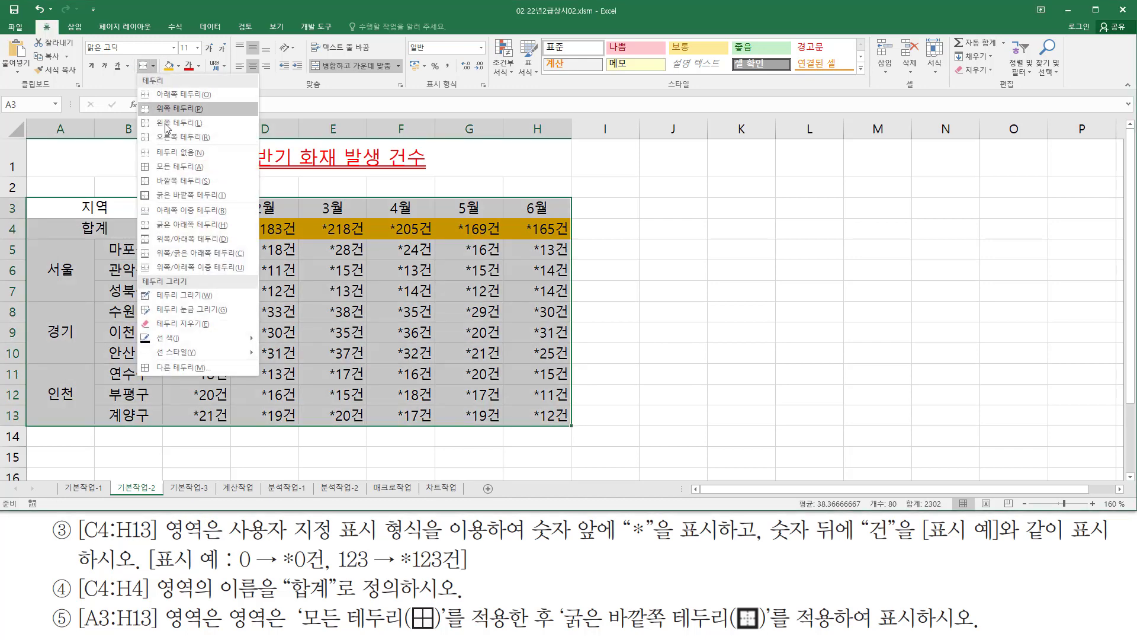
{"action": "left_click", "coordinate": [174, 168]}
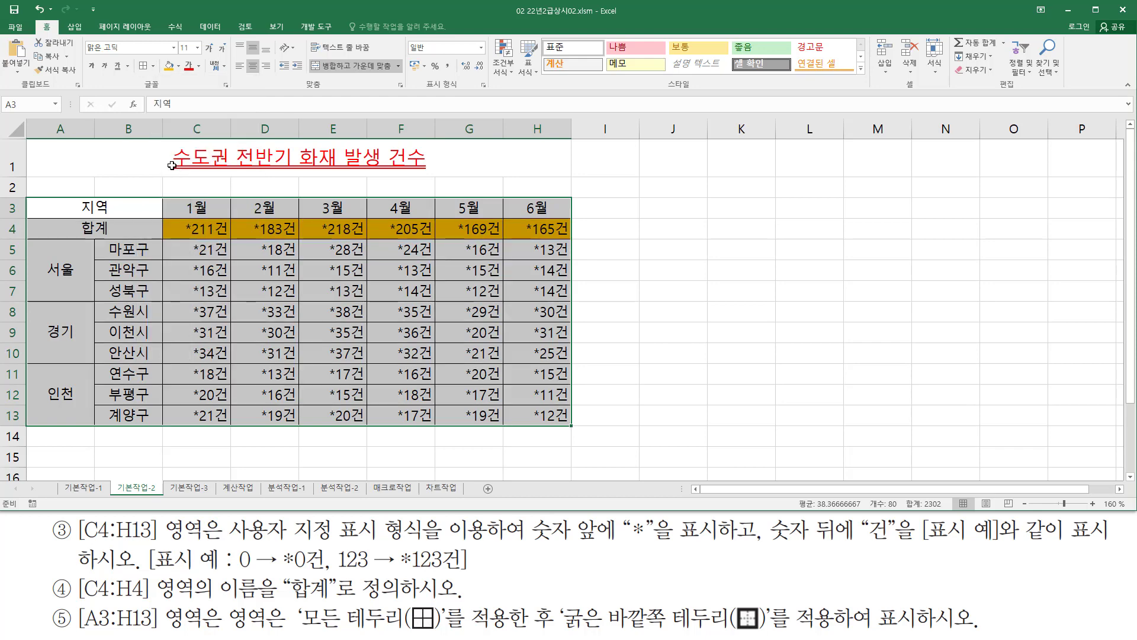
Step: Apply a thick outside border (굵은 바깥쪽 테두리) to range A3:H13, completing the fifth instruction
{"action": "left_click", "coordinate": [152, 70]}
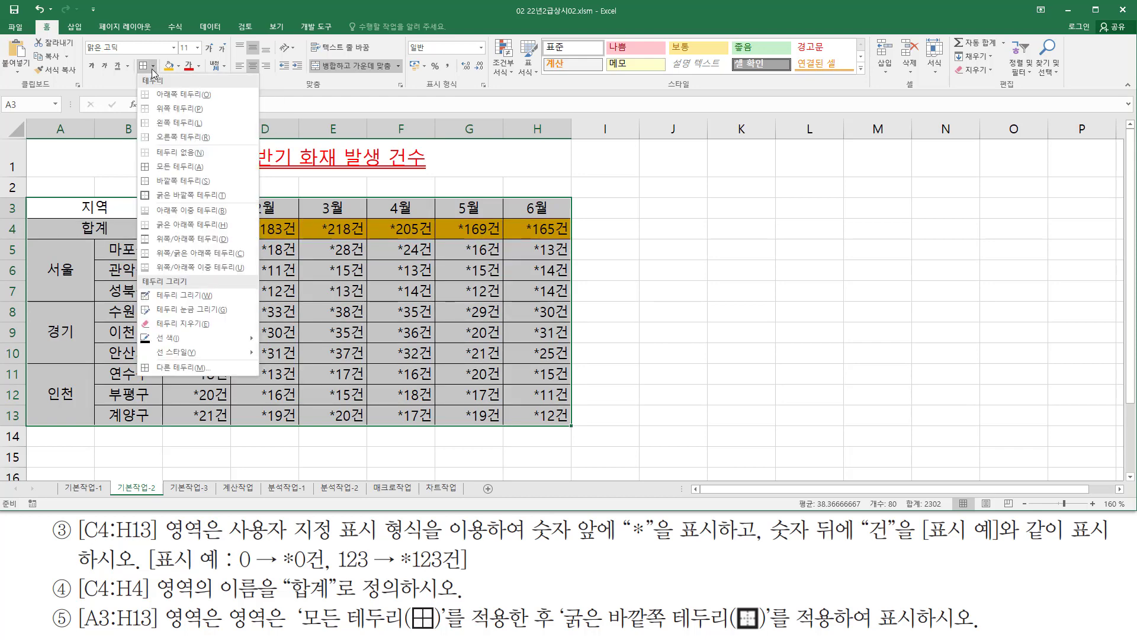
{"action": "left_click", "coordinate": [171, 198]}
{"action": "left_click", "coordinate": [642, 302]}
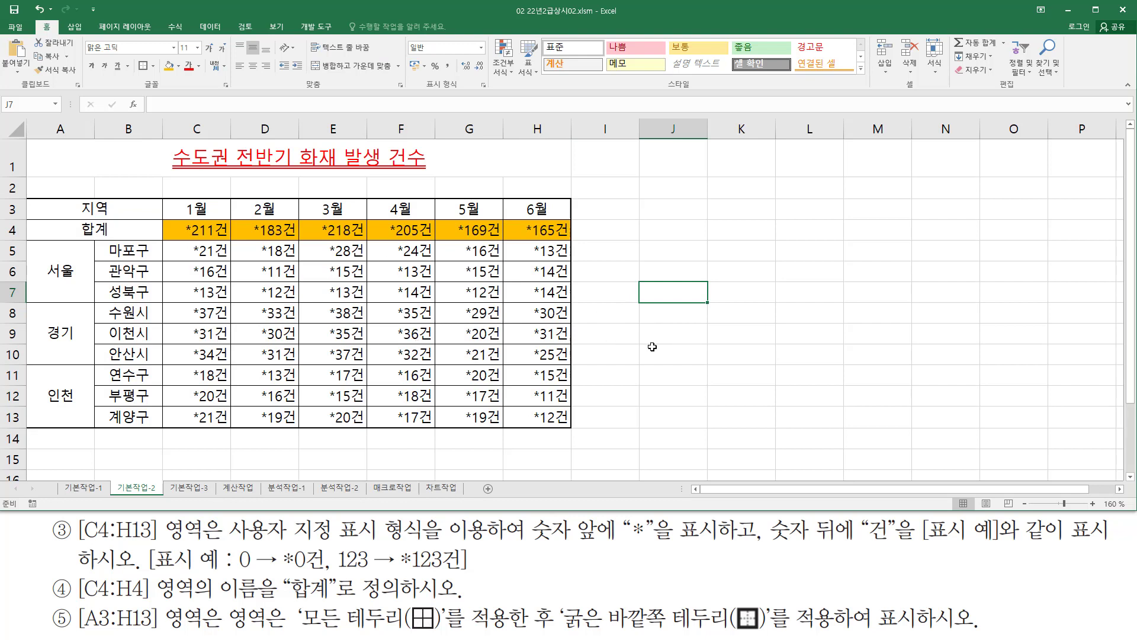
{"action": "left_click", "coordinate": [676, 339]}
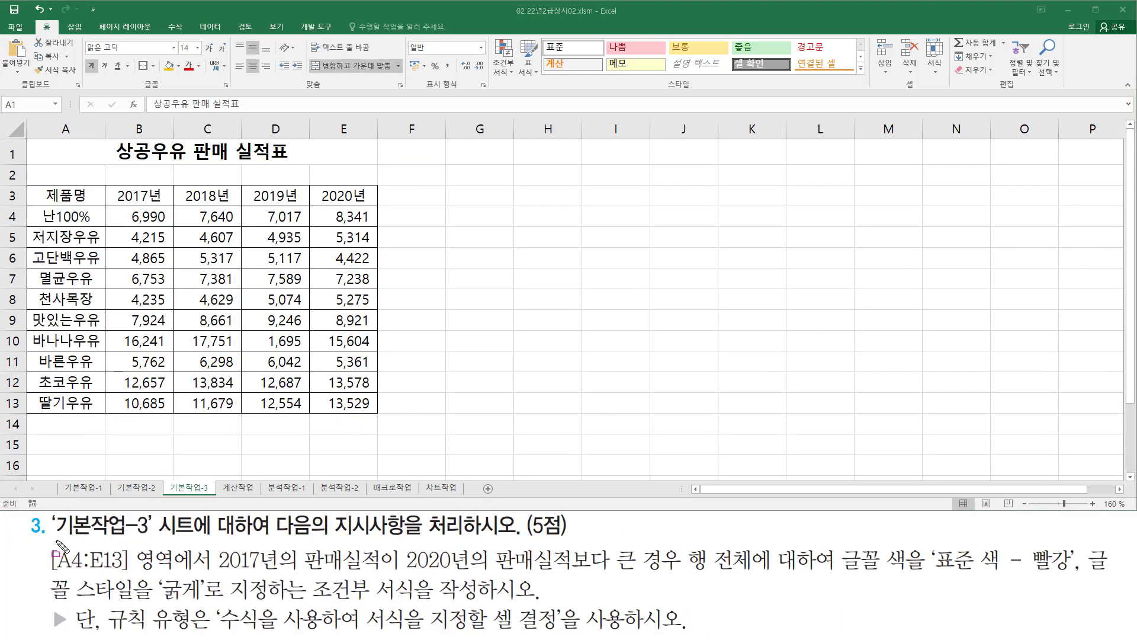
Step: Read the third task for sheet 기본작업-3, examining its target range A4:E13, the 2017년 and 2020년 columns, the font requirements and the required rule type
{"action": "left_click_drag", "start_coordinate": [53, 541], "coordinate": [151, 541]}
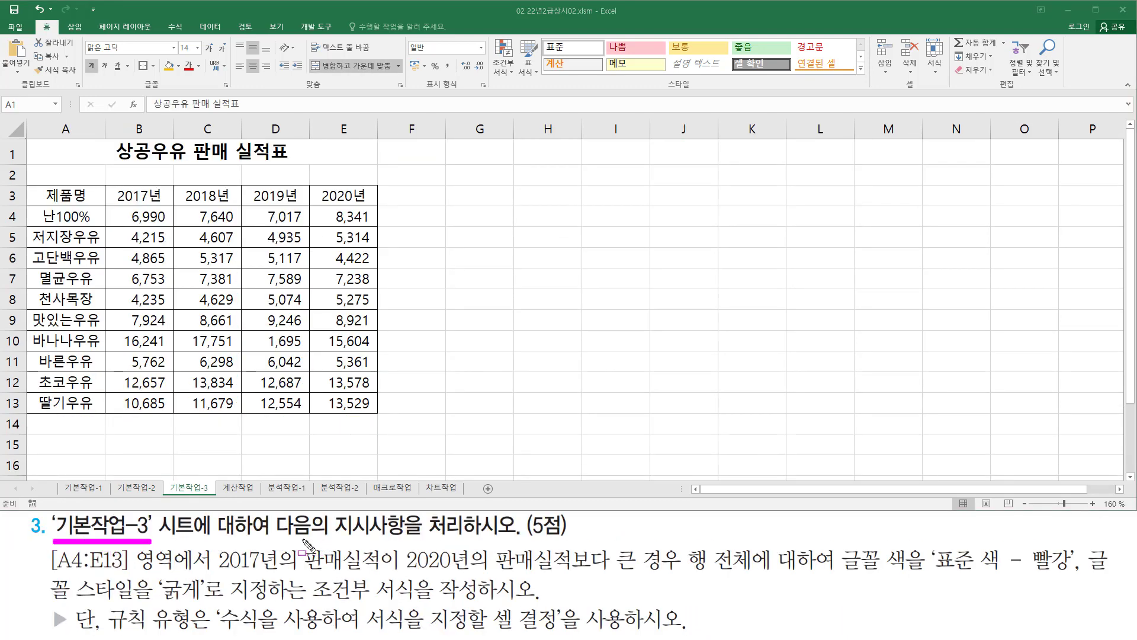
{"action": "left_click_drag", "start_coordinate": [265, 540], "coordinate": [568, 540]}
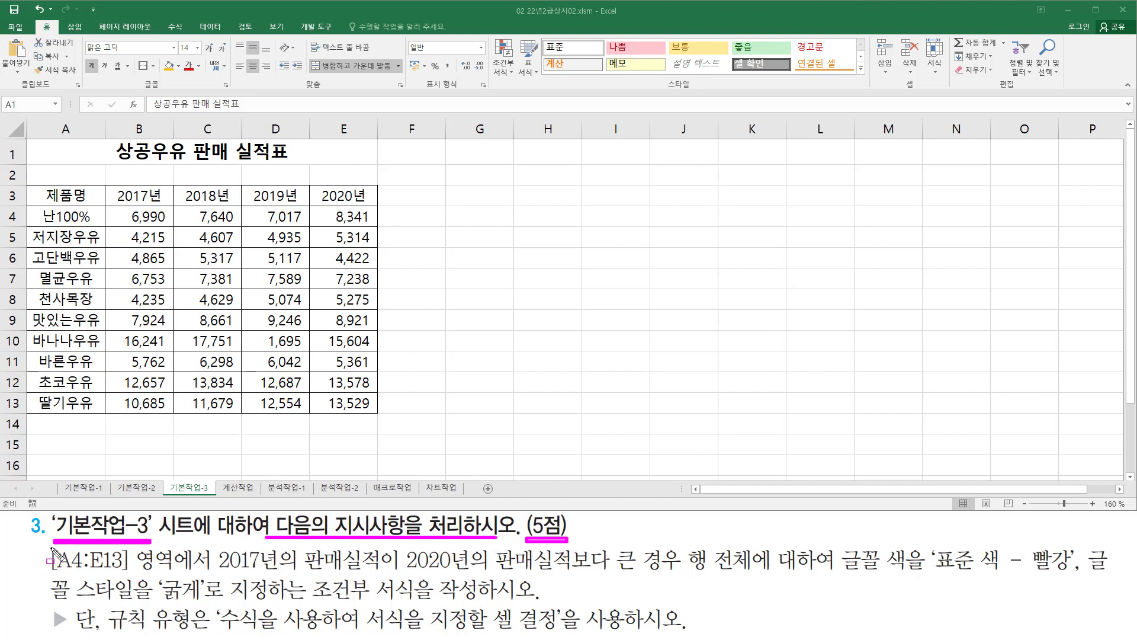
{"action": "mouse_move", "coordinate": [50, 547]}
{"action": "left_mouse_down"}
{"action": "mouse_move", "coordinate": [66, 568]}
{"action": "mouse_move", "coordinate": [182, 579]}
{"action": "left_mouse_up"}
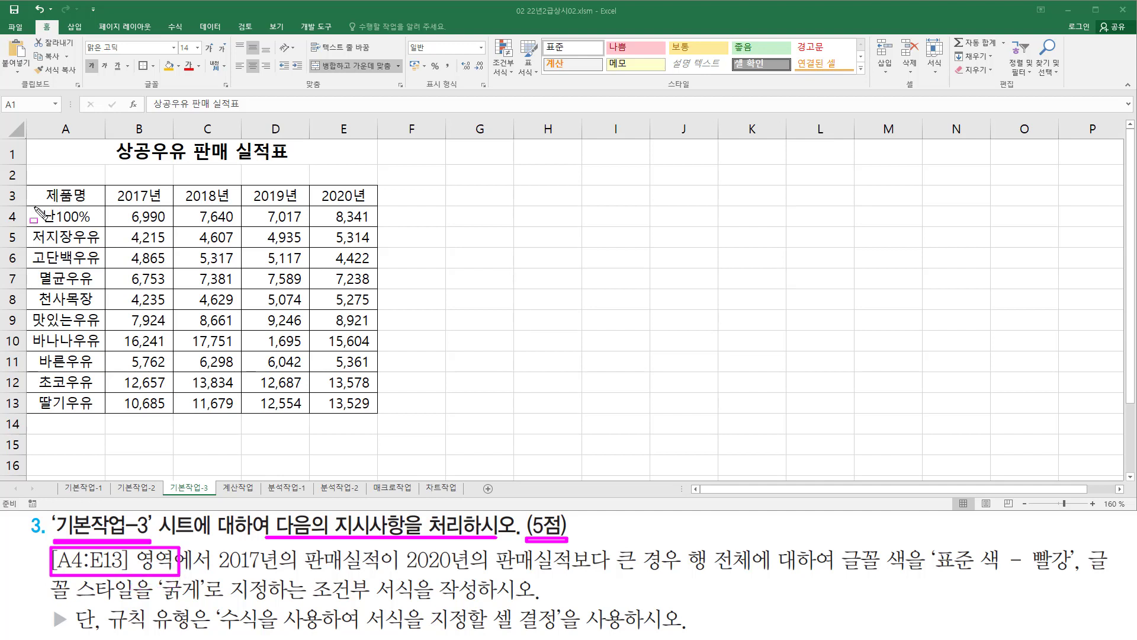
{"action": "mouse_move", "coordinate": [34, 206]}
{"action": "left_mouse_down"}
{"action": "mouse_move", "coordinate": [50, 222]}
{"action": "mouse_move", "coordinate": [90, 227]}
{"action": "mouse_move", "coordinate": [314, 362]}
{"action": "mouse_move", "coordinate": [342, 398]}
{"action": "mouse_move", "coordinate": [378, 416]}
{"action": "left_mouse_up"}
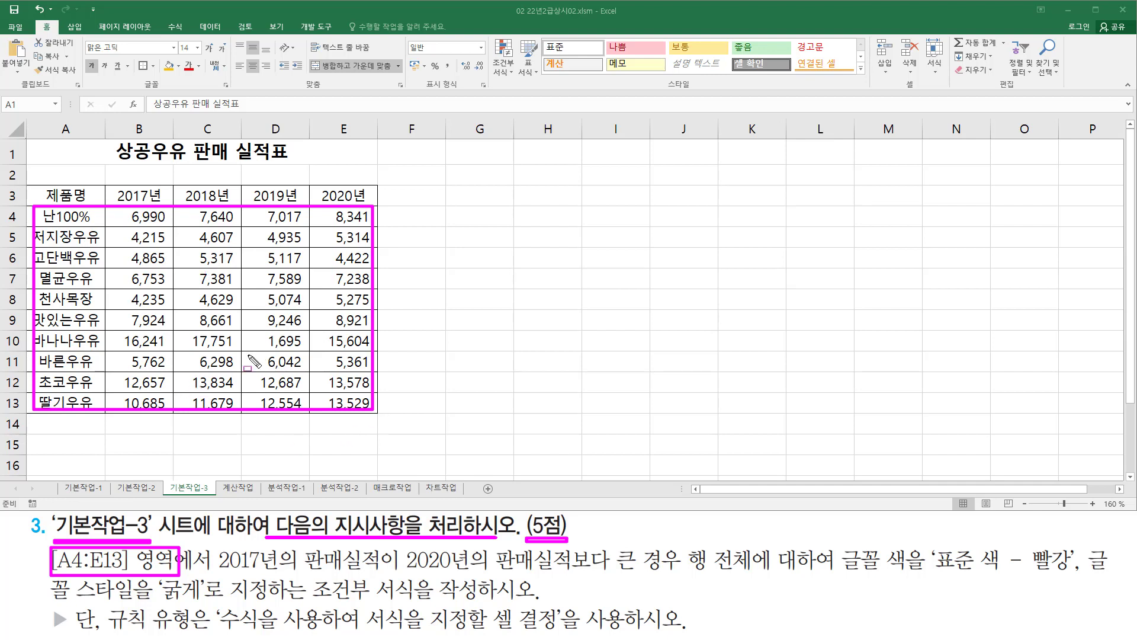
{"action": "mouse_move", "coordinate": [214, 572]}
{"action": "left_mouse_down"}
{"action": "mouse_move", "coordinate": [397, 590]}
{"action": "mouse_move", "coordinate": [387, 546]}
{"action": "left_mouse_up"}
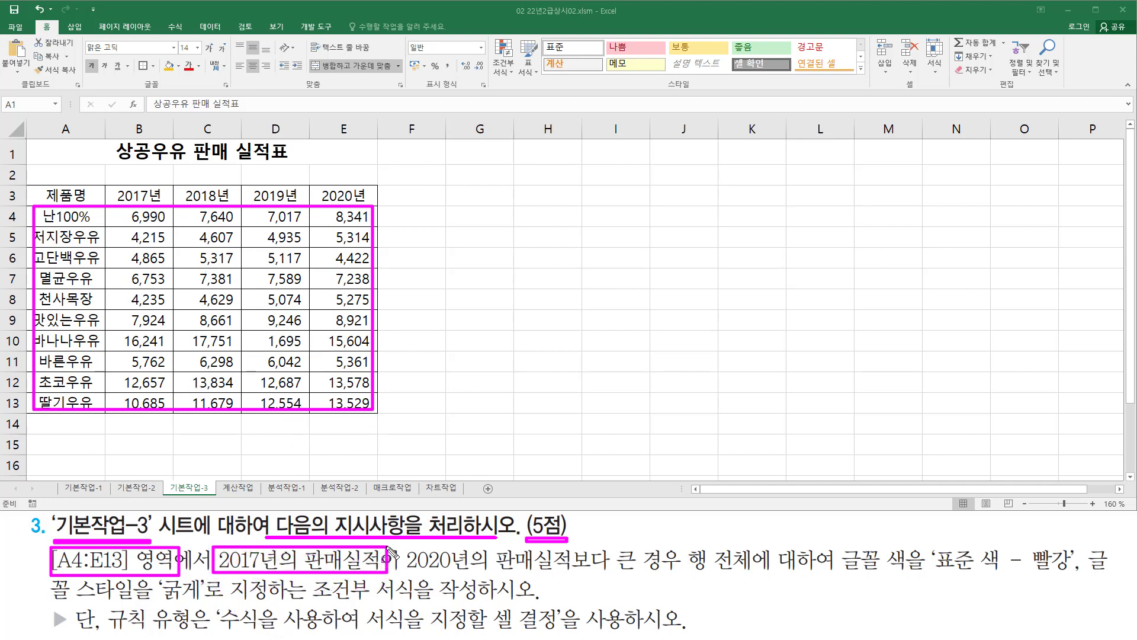
{"action": "mouse_move", "coordinate": [127, 206]}
{"action": "left_mouse_down"}
{"action": "mouse_move", "coordinate": [141, 221]}
{"action": "mouse_move", "coordinate": [142, 327]}
{"action": "mouse_move", "coordinate": [166, 403]}
{"action": "left_mouse_up"}
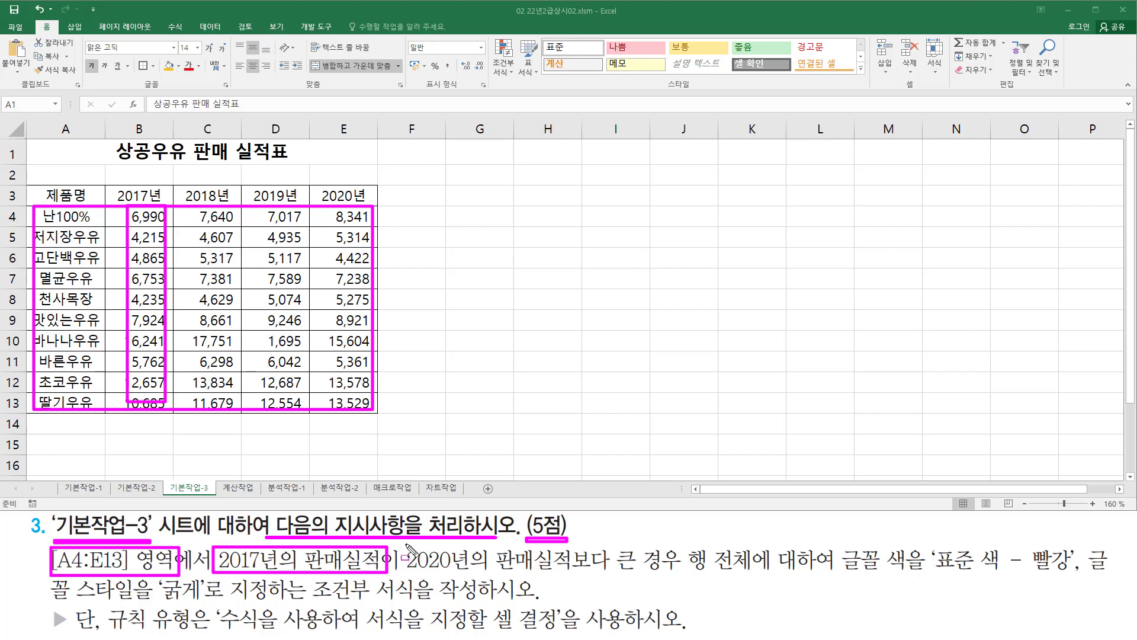
{"action": "mouse_move", "coordinate": [402, 543]}
{"action": "left_mouse_down"}
{"action": "mouse_move", "coordinate": [425, 577]}
{"action": "mouse_move", "coordinate": [575, 578]}
{"action": "left_mouse_up"}
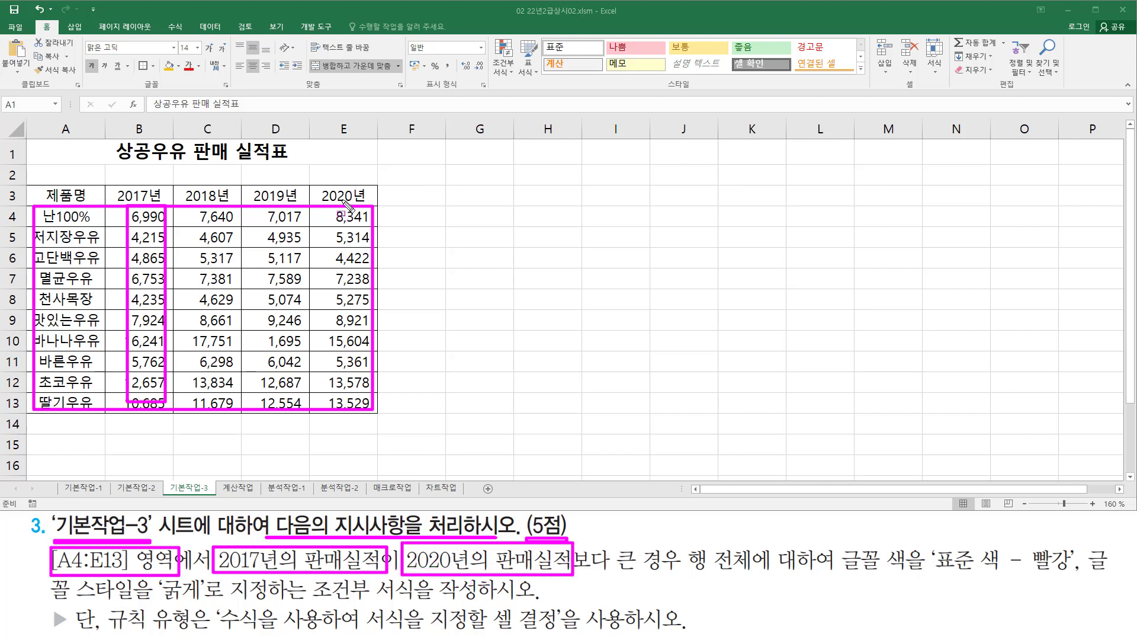
{"action": "left_click_drag", "start_coordinate": [332, 206], "coordinate": [373, 414]}
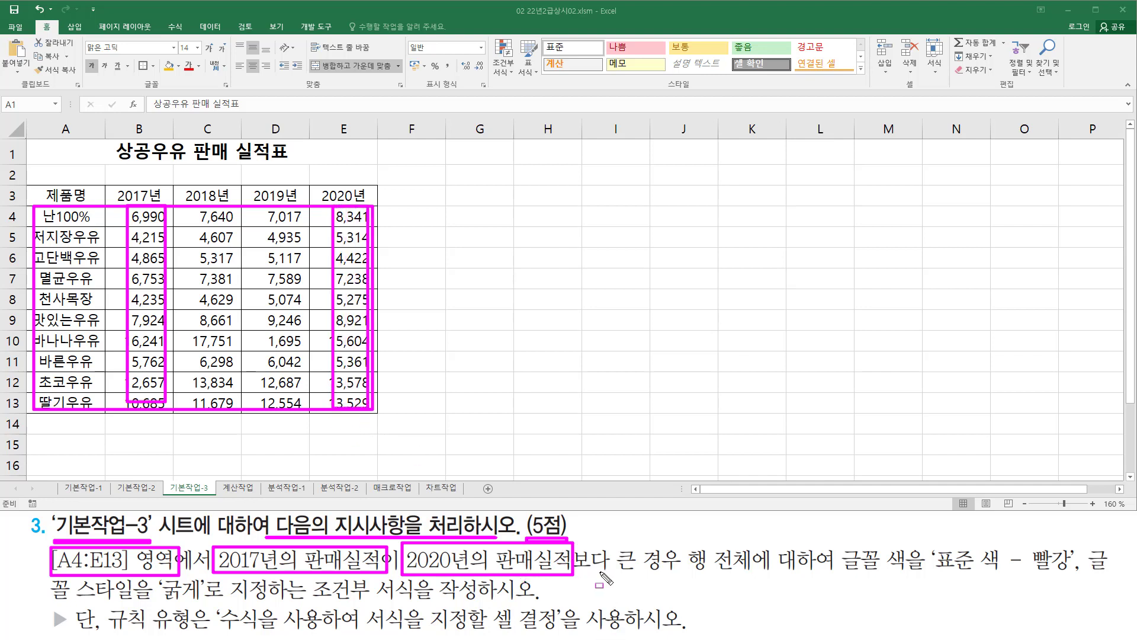
{"action": "left_click_drag", "start_coordinate": [583, 572], "coordinate": [689, 573]}
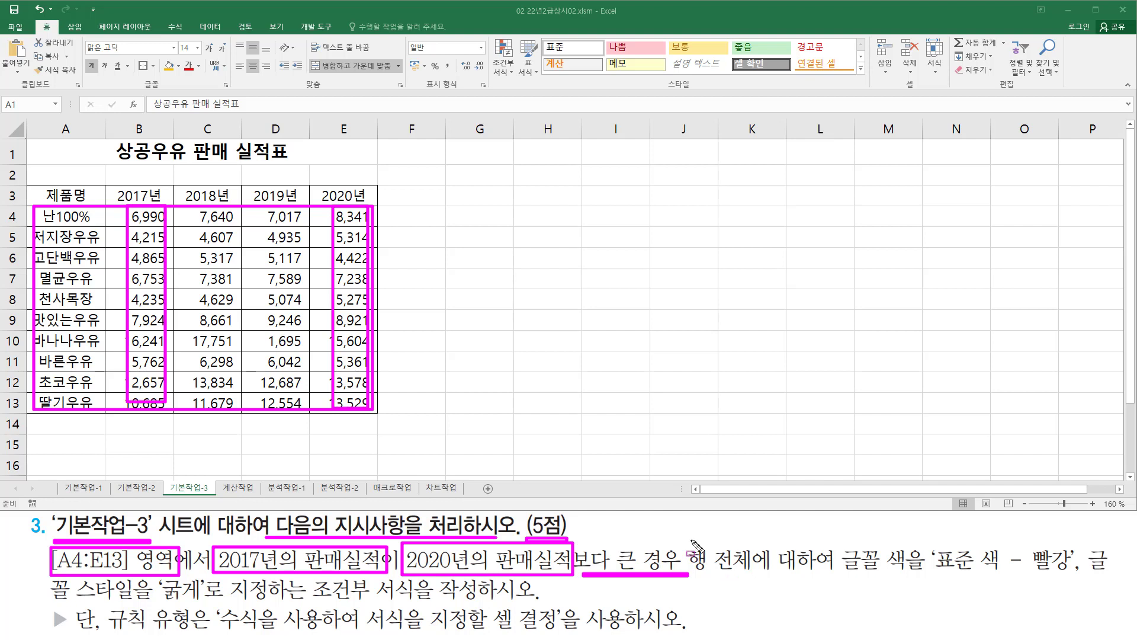
{"action": "left_click_drag", "start_coordinate": [692, 539], "coordinate": [756, 583]}
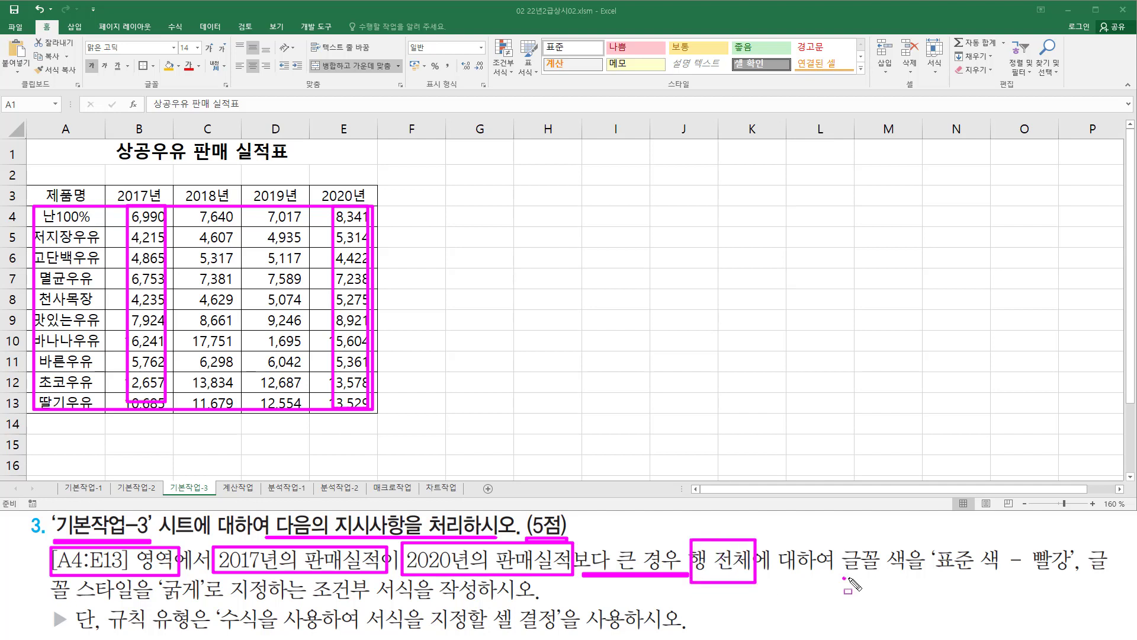
{"action": "left_click_drag", "start_coordinate": [843, 577], "coordinate": [1105, 577]}
{"action": "left_click_drag", "start_coordinate": [60, 599], "coordinate": [220, 599]}
{"action": "mouse_move", "coordinate": [367, 598]}
{"action": "left_mouse_down"}
{"action": "mouse_move", "coordinate": [315, 587]}
{"action": "mouse_move", "coordinate": [323, 576]}
{"action": "mouse_move", "coordinate": [413, 590]}
{"action": "mouse_move", "coordinate": [415, 599]}
{"action": "left_mouse_up"}
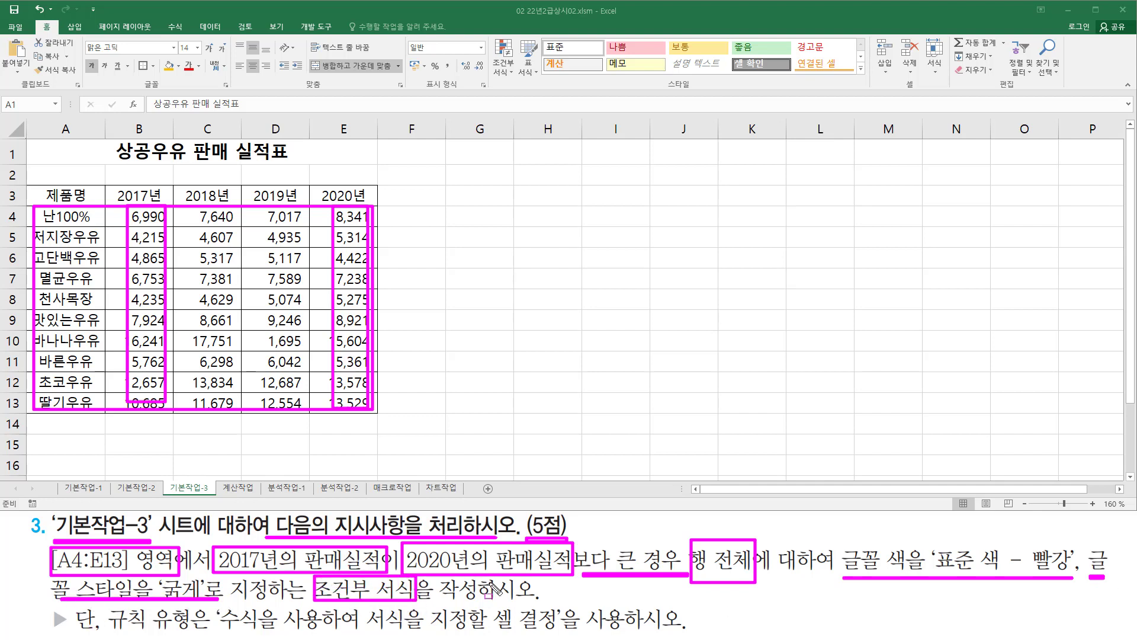
{"action": "left_click_drag", "start_coordinate": [108, 632], "coordinate": [564, 635]}
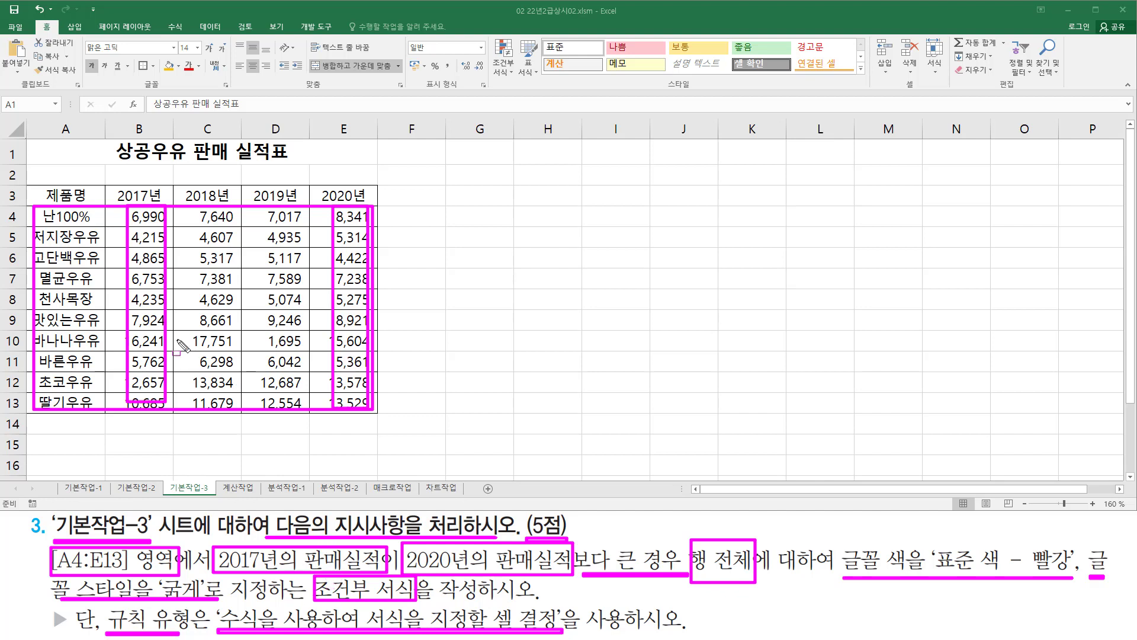
{"action": "key", "text": "Escape"}
Step: Start a new conditional formatting rule for range A4:E13
{"action": "left_click", "coordinate": [47, 214]}
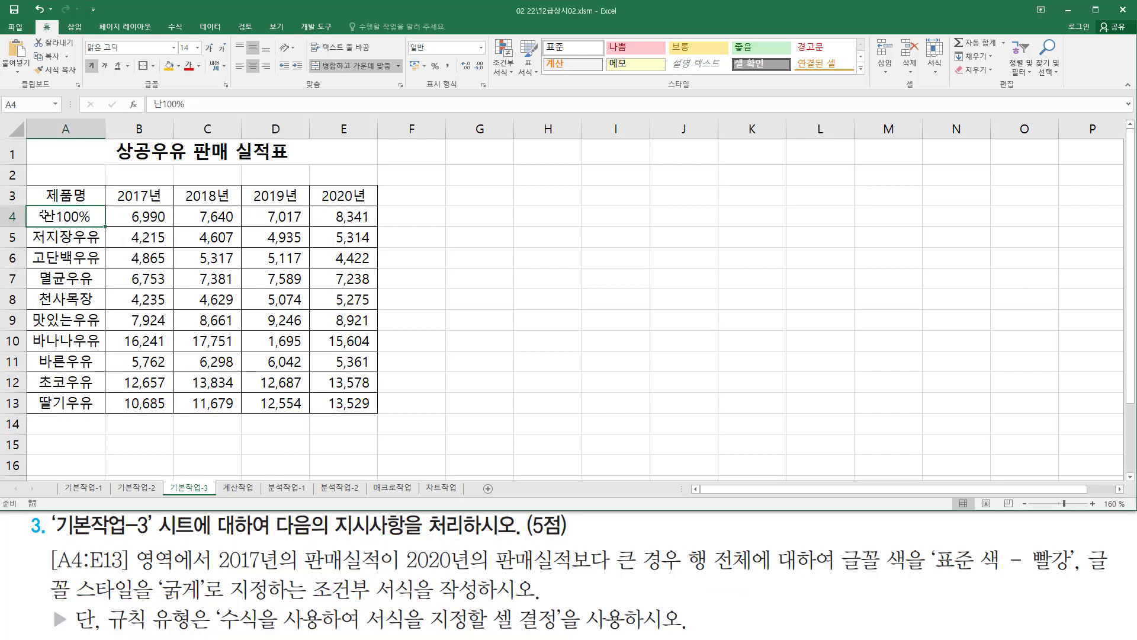
{"action": "left_click_drag", "start_coordinate": [45, 214], "coordinate": [341, 407]}
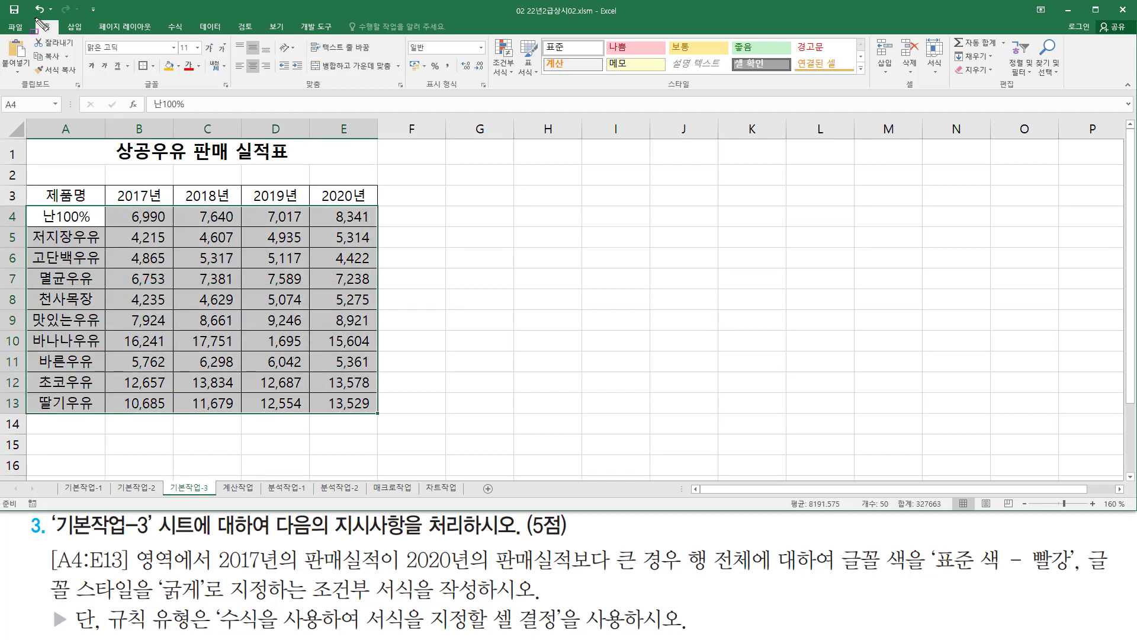
{"action": "left_click_drag", "start_coordinate": [34, 18], "coordinate": [58, 36]}
{"action": "left_click_drag", "start_coordinate": [491, 35], "coordinate": [525, 81]}
{"action": "key", "text": "Escape"}
{"action": "left_click", "coordinate": [509, 72]}
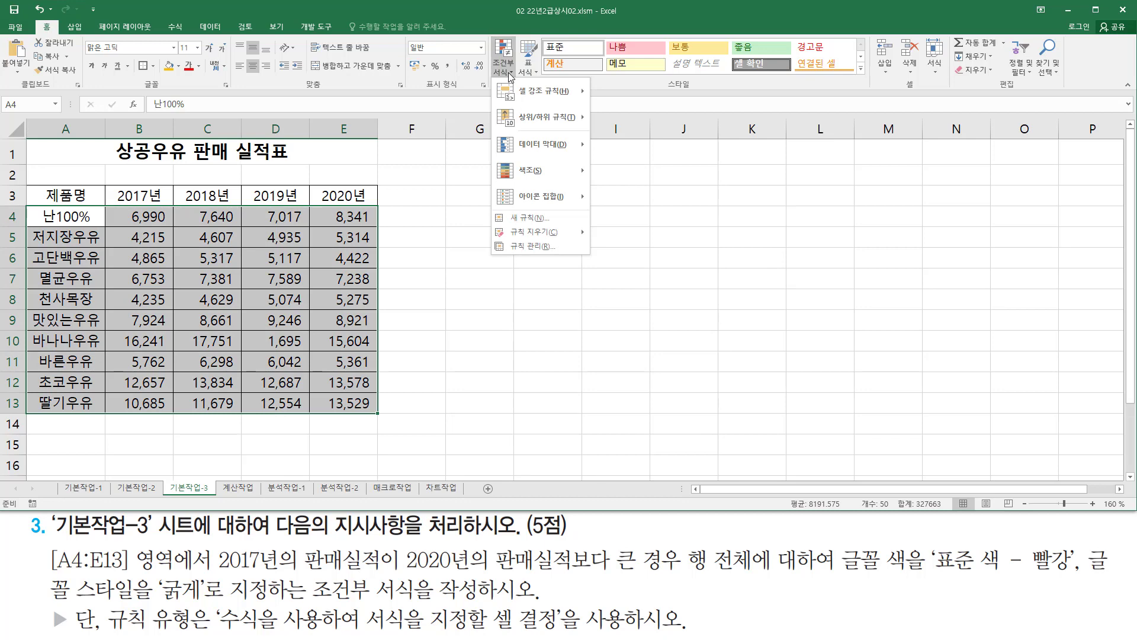
{"action": "left_click", "coordinate": [524, 218]}
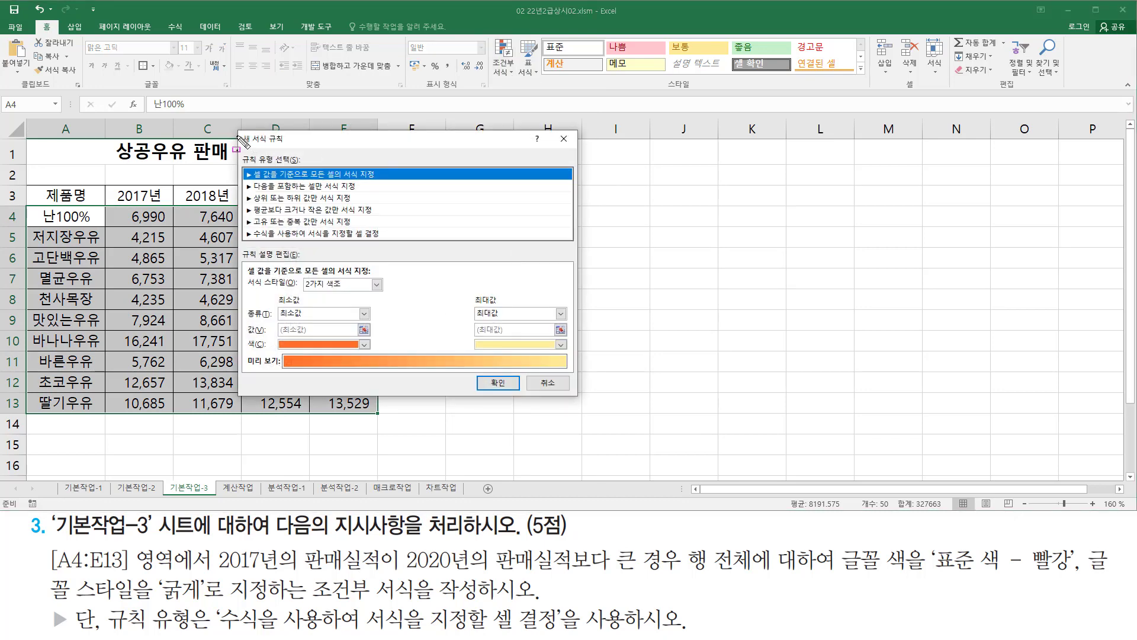
Step: Set the rule type to '수식을 사용하여 서식을 지정할 셀 결정' so a formula determines the formatted cells
{"action": "mouse_move", "coordinate": [240, 130]}
{"action": "left_mouse_down"}
{"action": "mouse_move", "coordinate": [246, 297]}
{"action": "mouse_move", "coordinate": [545, 380]}
{"action": "mouse_move", "coordinate": [579, 403]}
{"action": "left_mouse_up"}
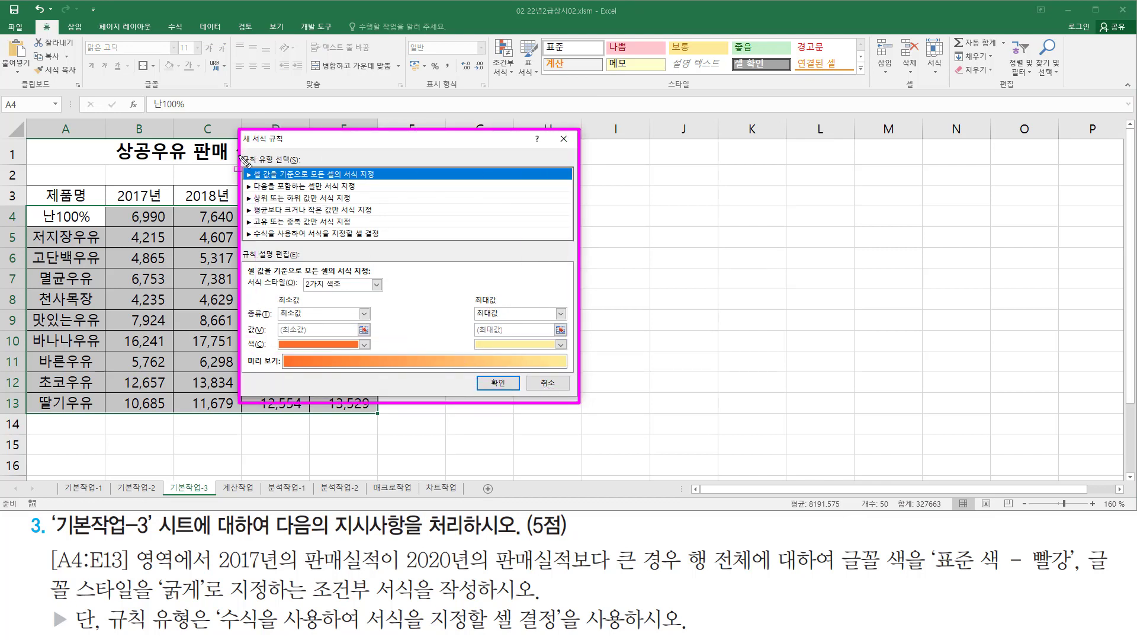
{"action": "left_click_drag", "start_coordinate": [241, 165], "coordinate": [307, 164]}
{"action": "key", "text": "e"}
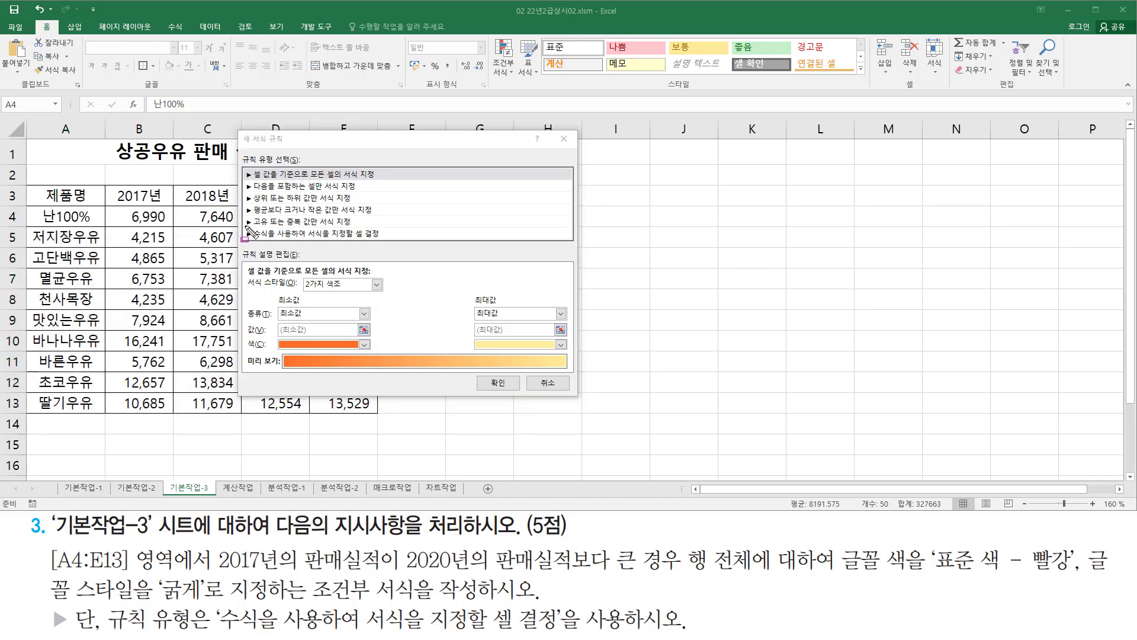
{"action": "left_click_drag", "start_coordinate": [244, 225], "coordinate": [392, 243]}
{"action": "key", "text": "Escape"}
{"action": "left_click", "coordinate": [335, 233]}
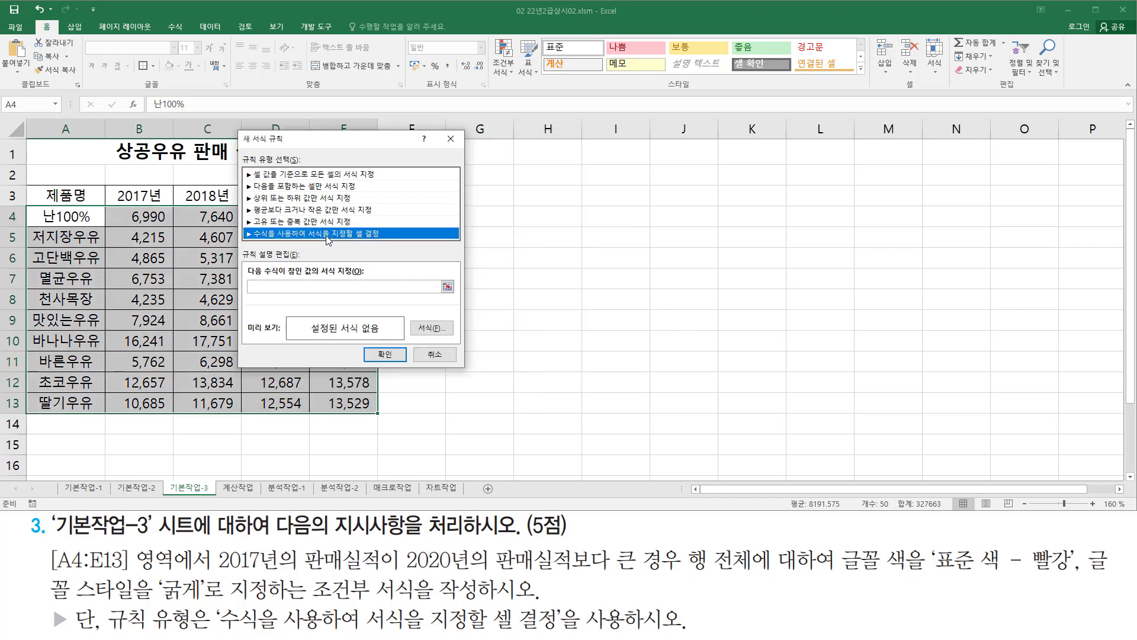
{"action": "left_click", "coordinate": [278, 287]}
{"action": "left_click_drag", "start_coordinate": [245, 275], "coordinate": [437, 302]}
{"action": "key", "text": "Escape"}
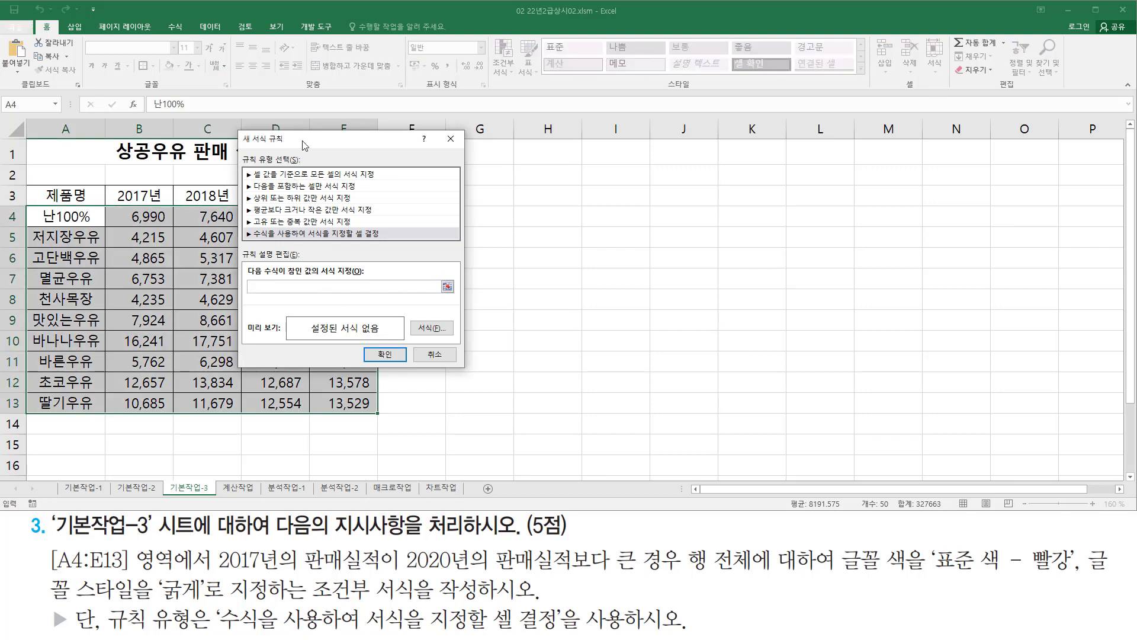
Step: Enter the rule formula =$B4>$E4, comparing 2017년 with 2020년 sales with only the columns locked
{"action": "left_click_drag", "start_coordinate": [305, 143], "coordinate": [481, 170]}
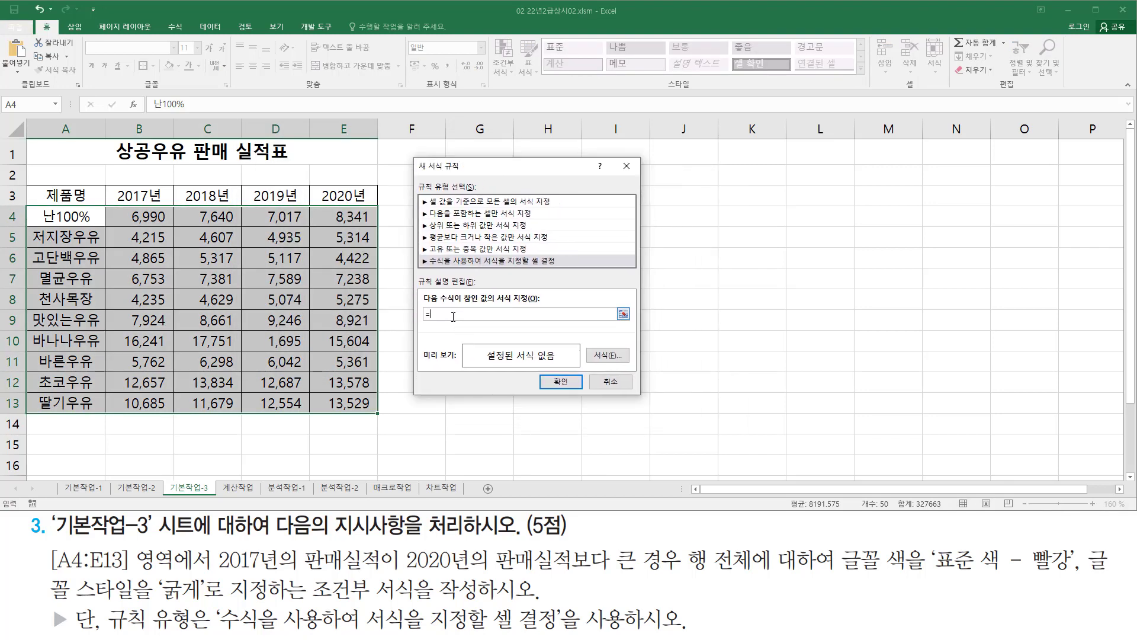
{"action": "left_click", "coordinate": [135, 211]}
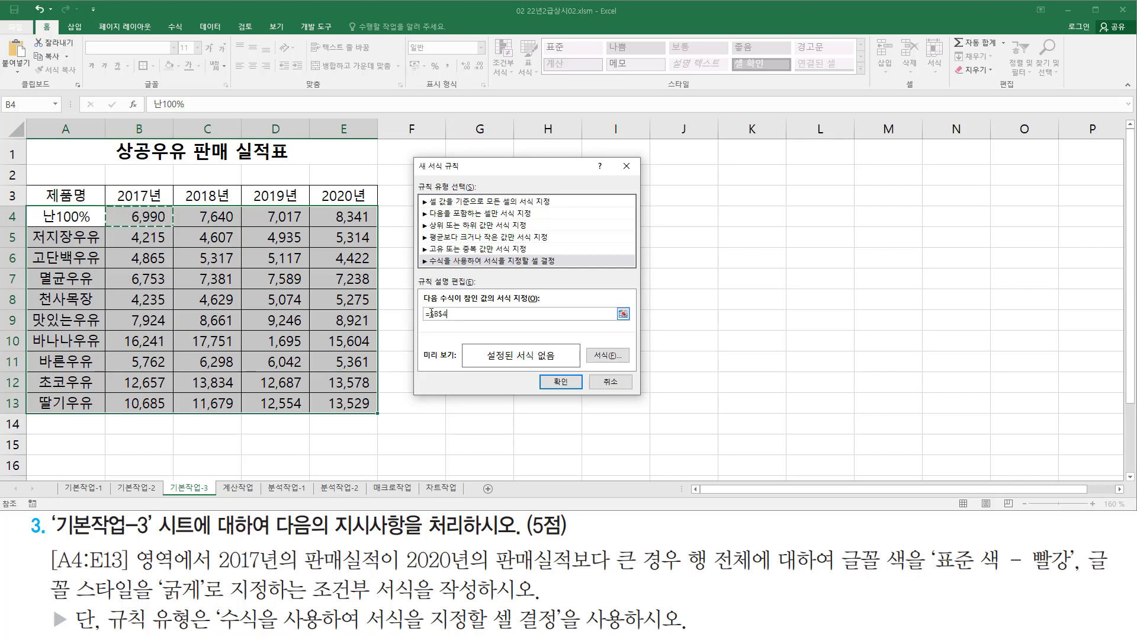
{"action": "left_click_drag", "start_coordinate": [431, 312], "coordinate": [454, 314]}
{"action": "left_click_drag", "start_coordinate": [688, 541], "coordinate": [756, 576]}
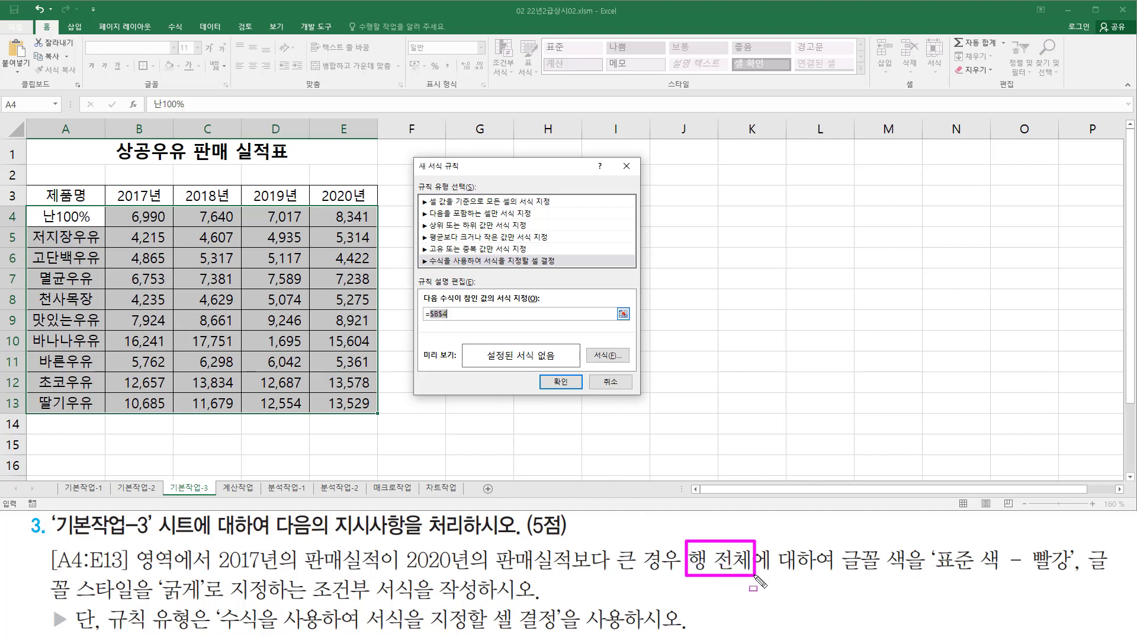
{"action": "key", "text": "Escape"}
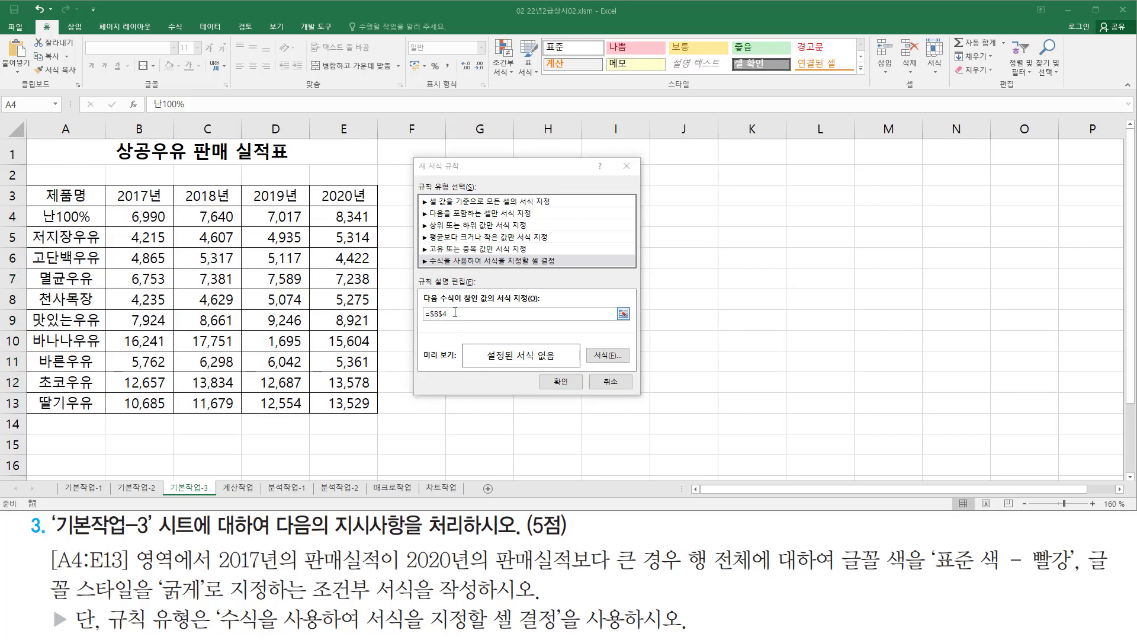
{"action": "left_click", "coordinate": [455, 313]}
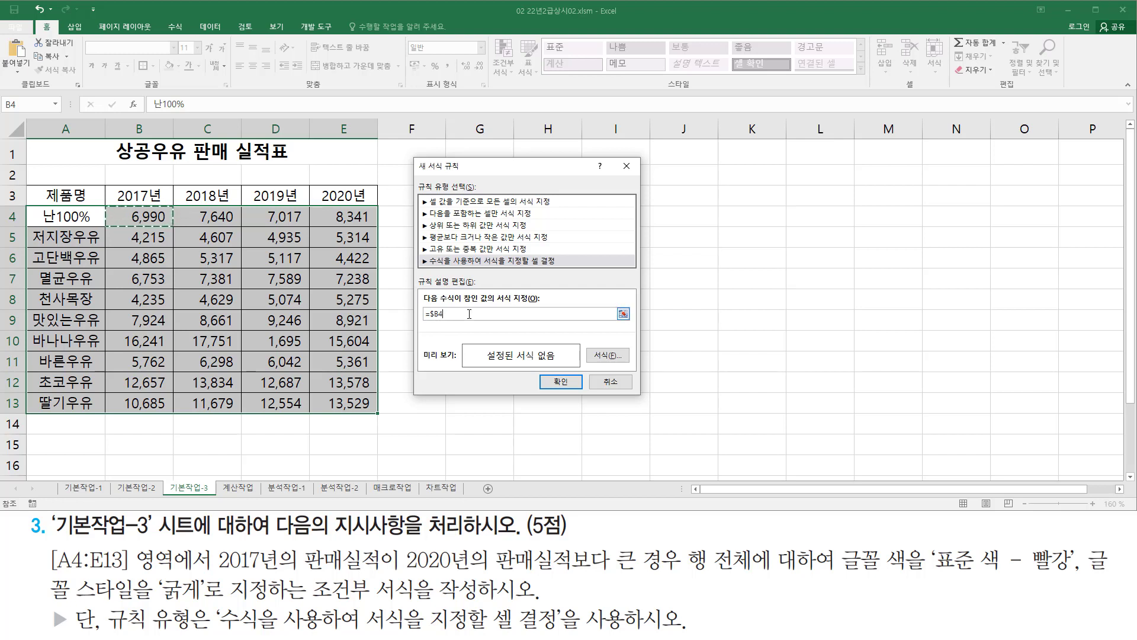
{"action": "type", "text": ">"}
{"action": "left_click", "coordinate": [333, 212]}
{"action": "left_click", "coordinate": [468, 313]}
{"action": "left_click_drag", "start_coordinate": [447, 319], "coordinate": [461, 320]}
{"action": "left_click_drag", "start_coordinate": [592, 347], "coordinate": [627, 363]}
{"action": "key", "text": "Escape"}
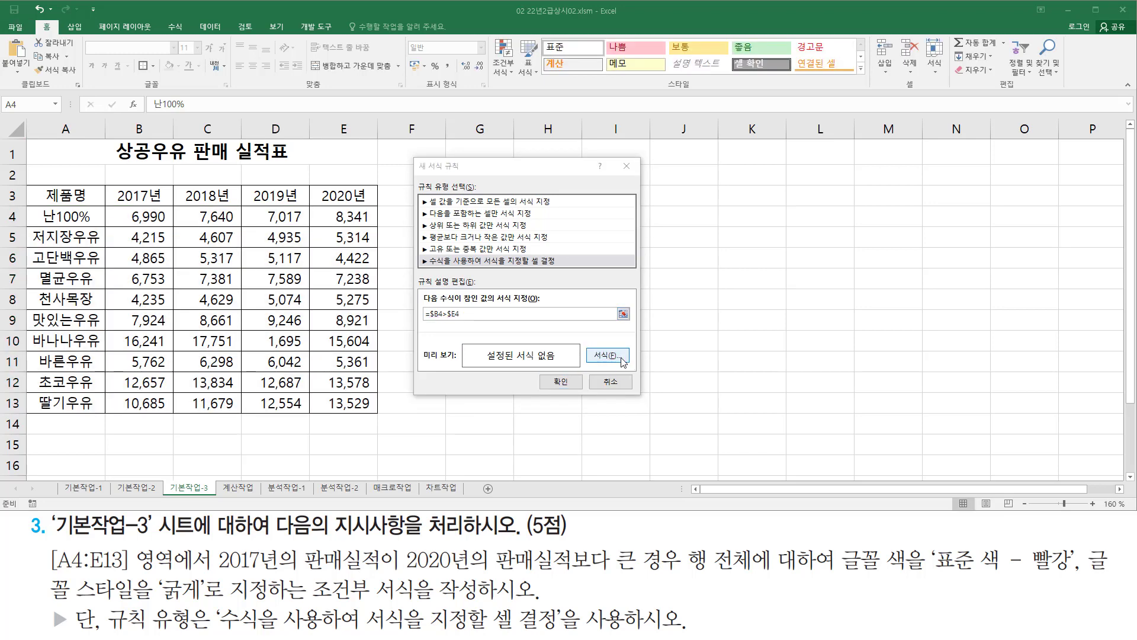
Step: Give the rule a standard red font color and the bold (굵게) style, and apply it to the selected range
{"action": "left_click", "coordinate": [610, 356]}
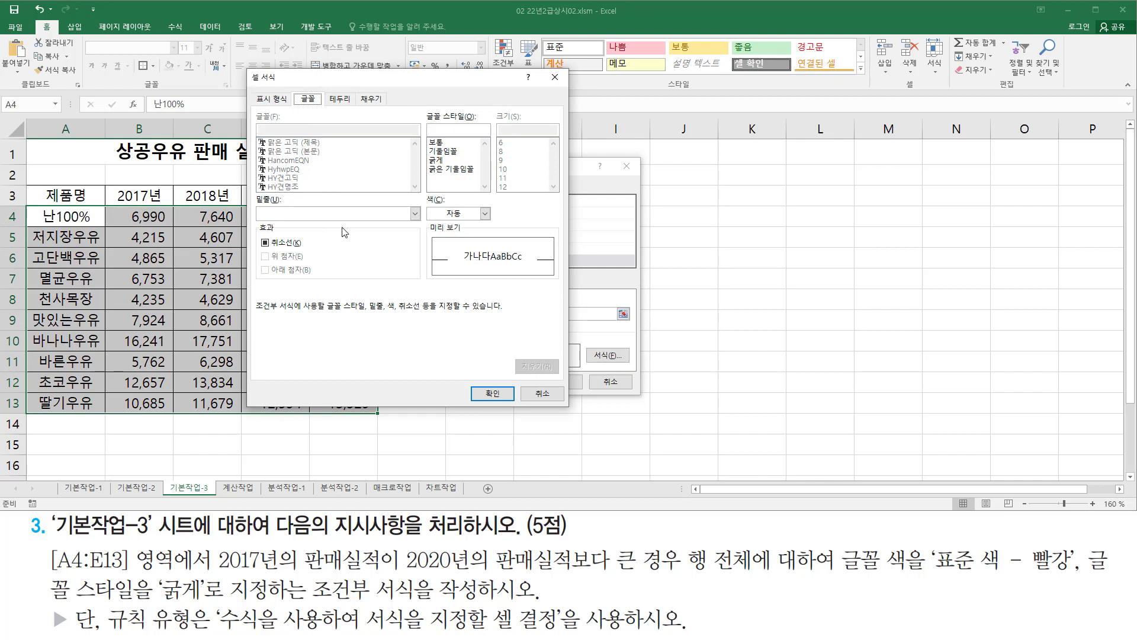
{"action": "left_click", "coordinate": [439, 215]}
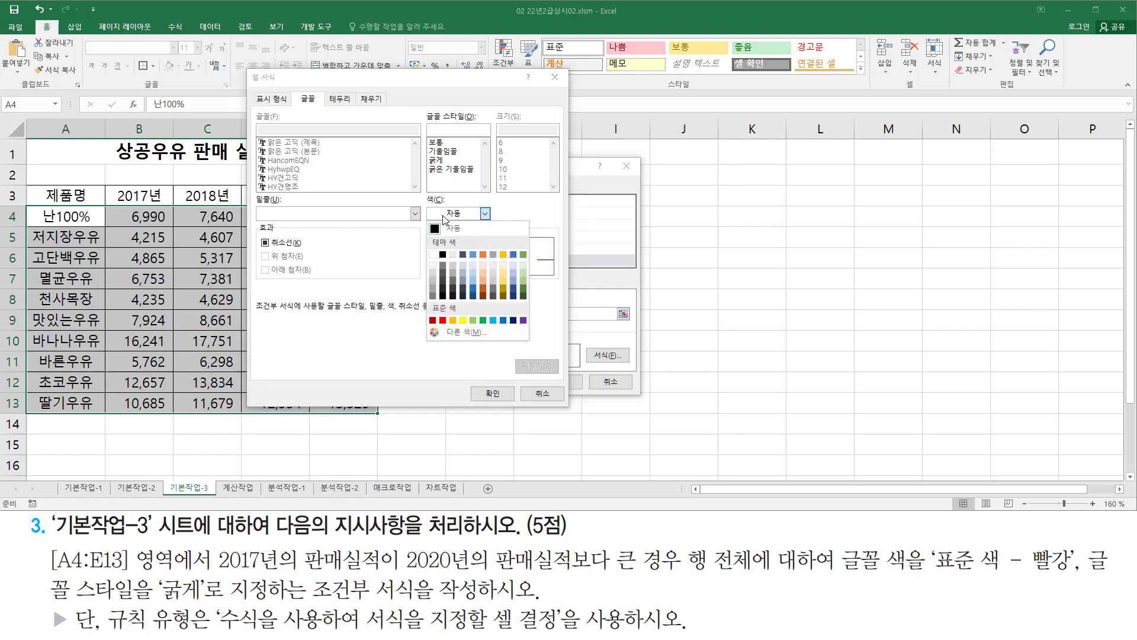
{"action": "left_click", "coordinate": [444, 321]}
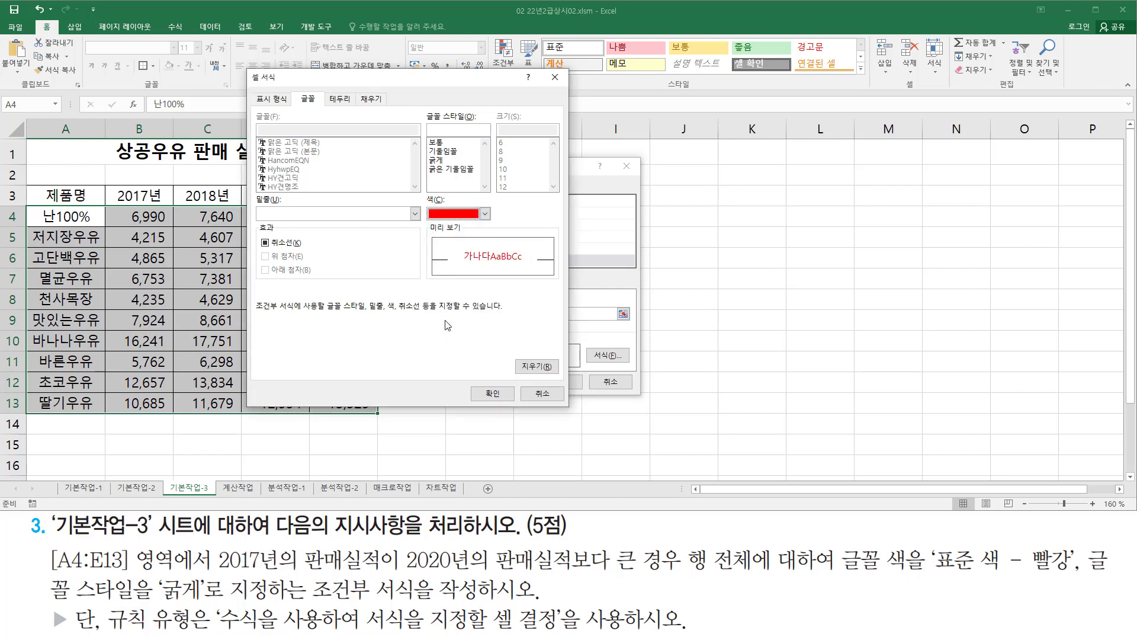
{"action": "left_click", "coordinate": [448, 160]}
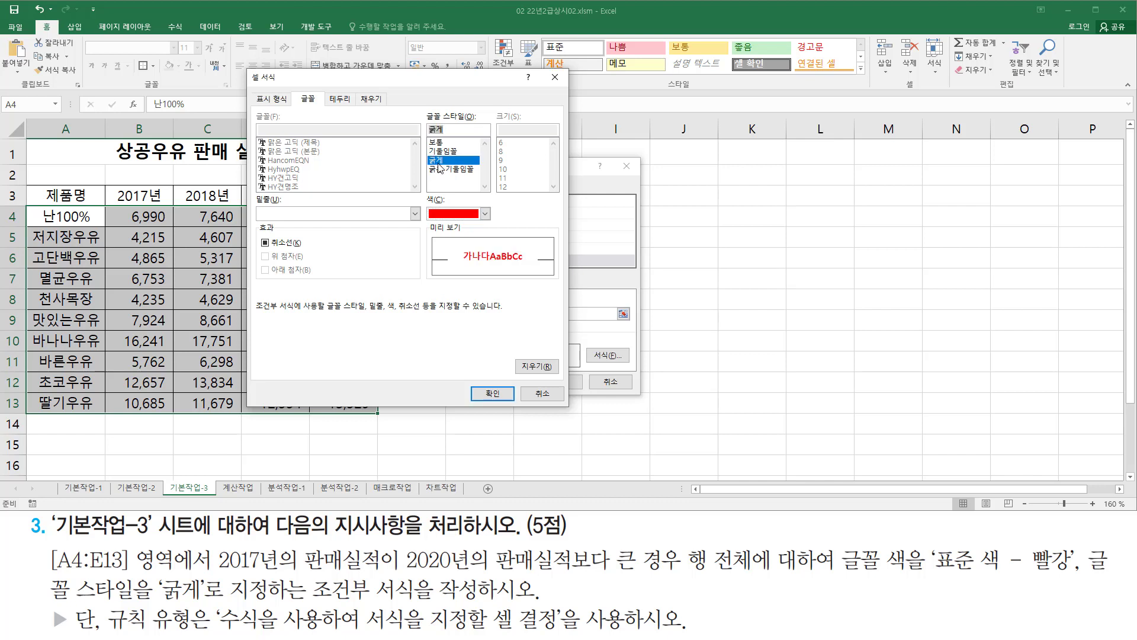
{"action": "left_click", "coordinate": [490, 394]}
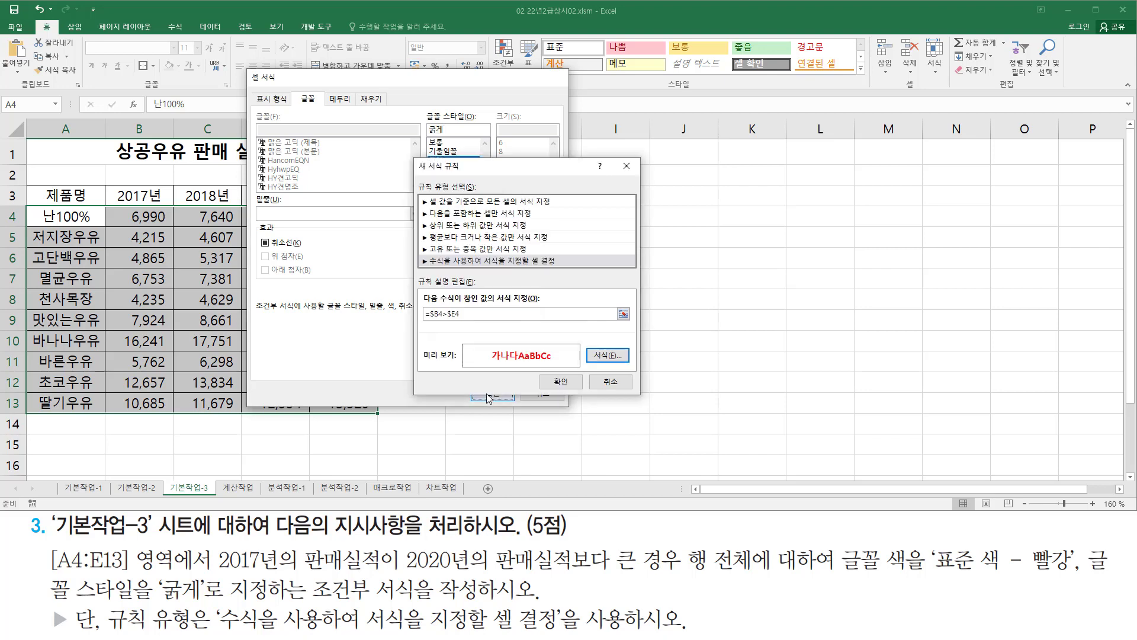
{"action": "left_click", "coordinate": [557, 382]}
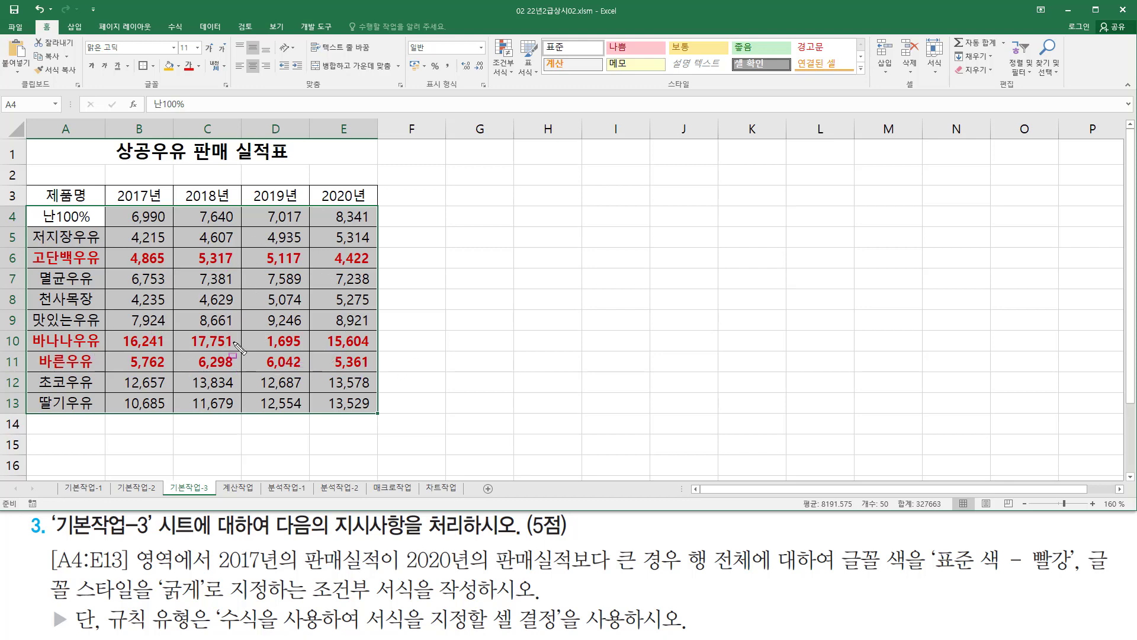
Step: Write the rule formula =$B4>$E4 as plain text in cell G5 beside the sales table
{"action": "left_click", "coordinate": [459, 259]}
{"action": "left_click", "coordinate": [462, 234]}
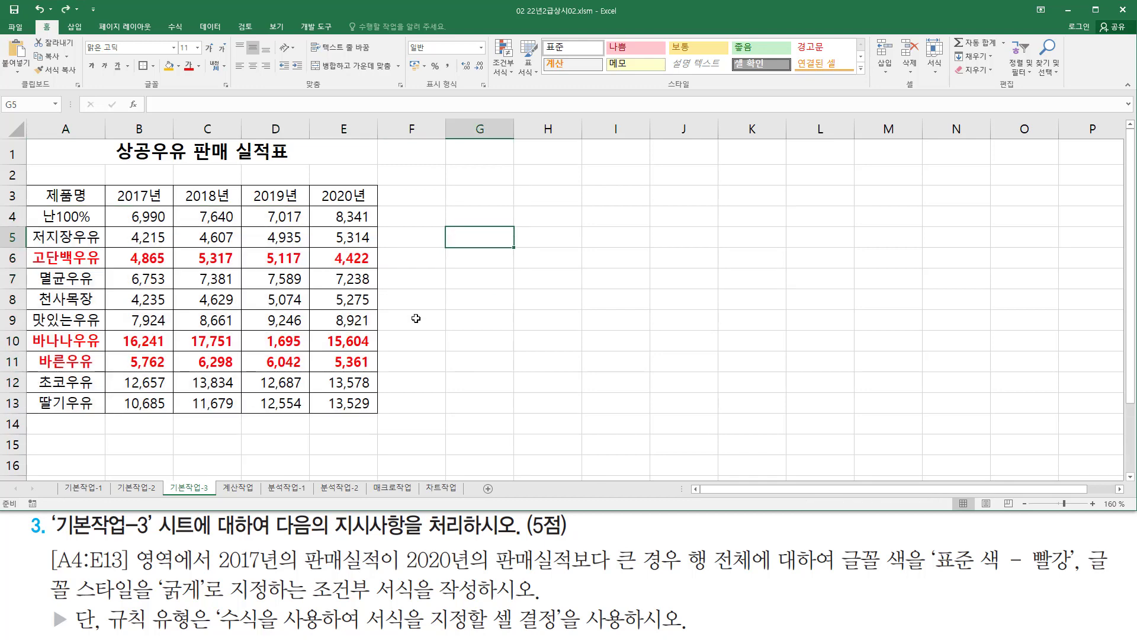
{"action": "type", "text": "=$B4>$E4"}
{"action": "key", "text": "Return"}
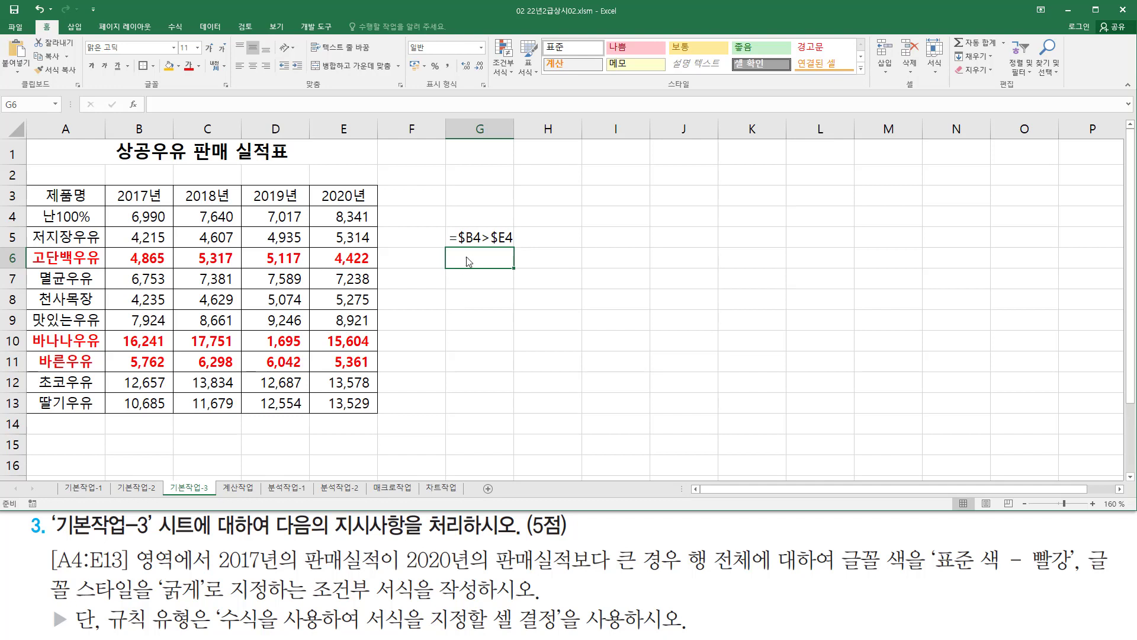
{"action": "left_click_drag", "start_coordinate": [459, 243], "coordinate": [482, 244]}
{"action": "left_click_drag", "start_coordinate": [122, 206], "coordinate": [175, 225]}
{"action": "left_click_drag", "start_coordinate": [493, 245], "coordinate": [516, 245]}
{"action": "left_click_drag", "start_coordinate": [327, 207], "coordinate": [374, 224]}
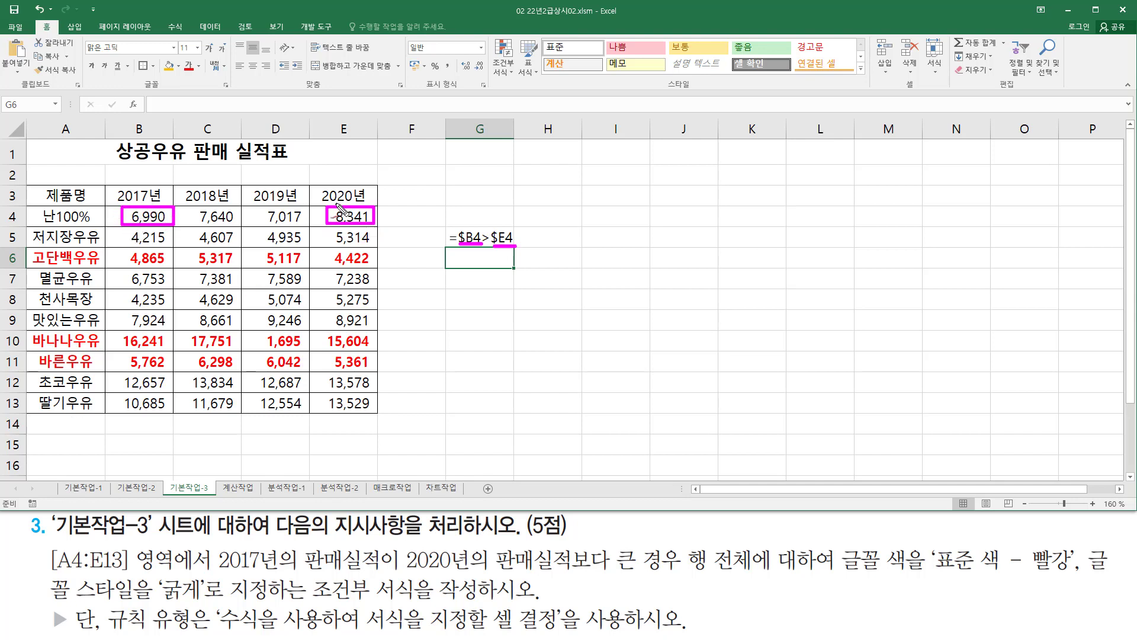
{"action": "mouse_move", "coordinate": [240, 190]}
{"action": "left_mouse_down"}
{"action": "mouse_move", "coordinate": [261, 219]}
{"action": "mouse_move", "coordinate": [235, 248]}
{"action": "left_mouse_up"}
{"action": "left_click_drag", "start_coordinate": [448, 253], "coordinate": [545, 253]}
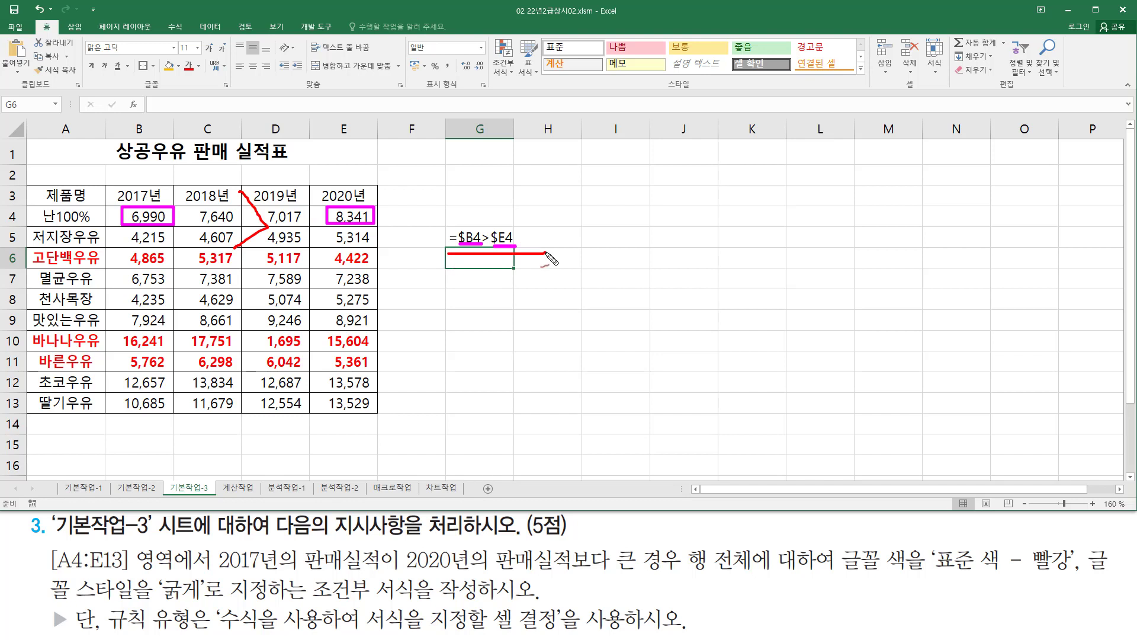
{"action": "mouse_move", "coordinate": [465, 218]}
{"action": "left_mouse_down"}
{"action": "mouse_move", "coordinate": [481, 204]}
{"action": "mouse_move", "coordinate": [531, 208]}
{"action": "left_mouse_up"}
{"action": "left_click_drag", "start_coordinate": [684, 538], "coordinate": [755, 580]}
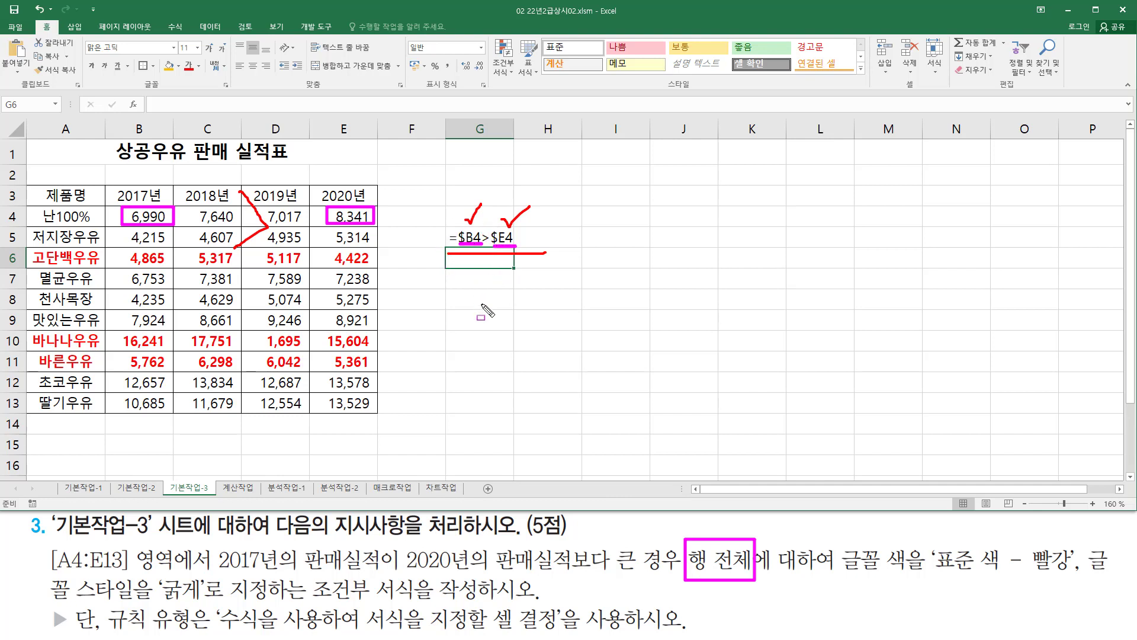
{"action": "key", "text": "Escape"}
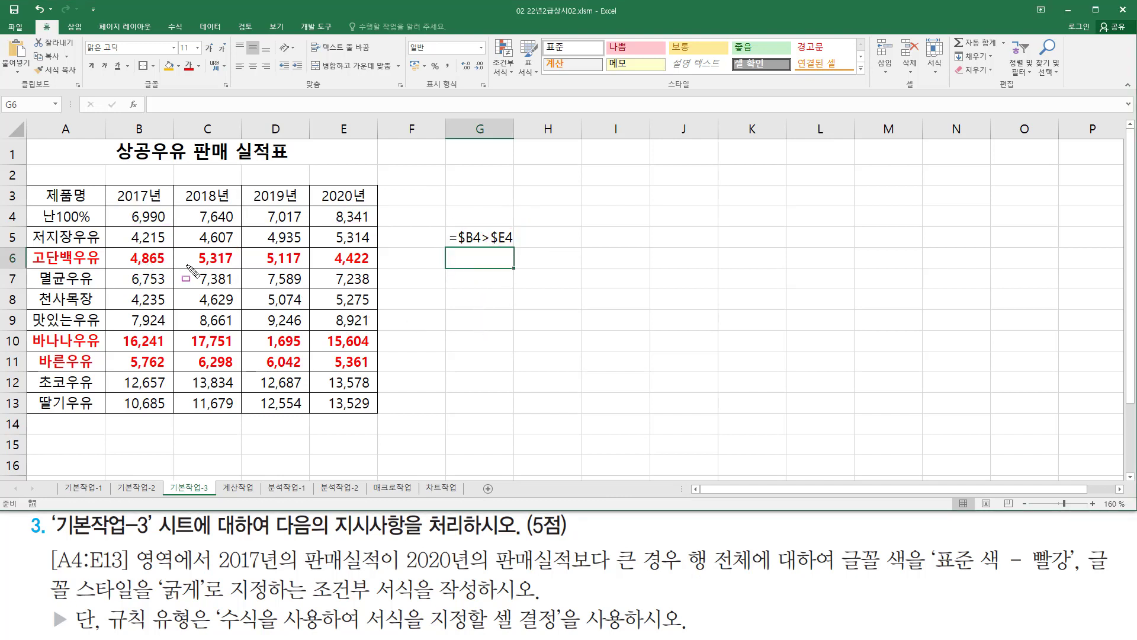
{"action": "left_click_drag", "start_coordinate": [125, 248], "coordinate": [172, 267]}
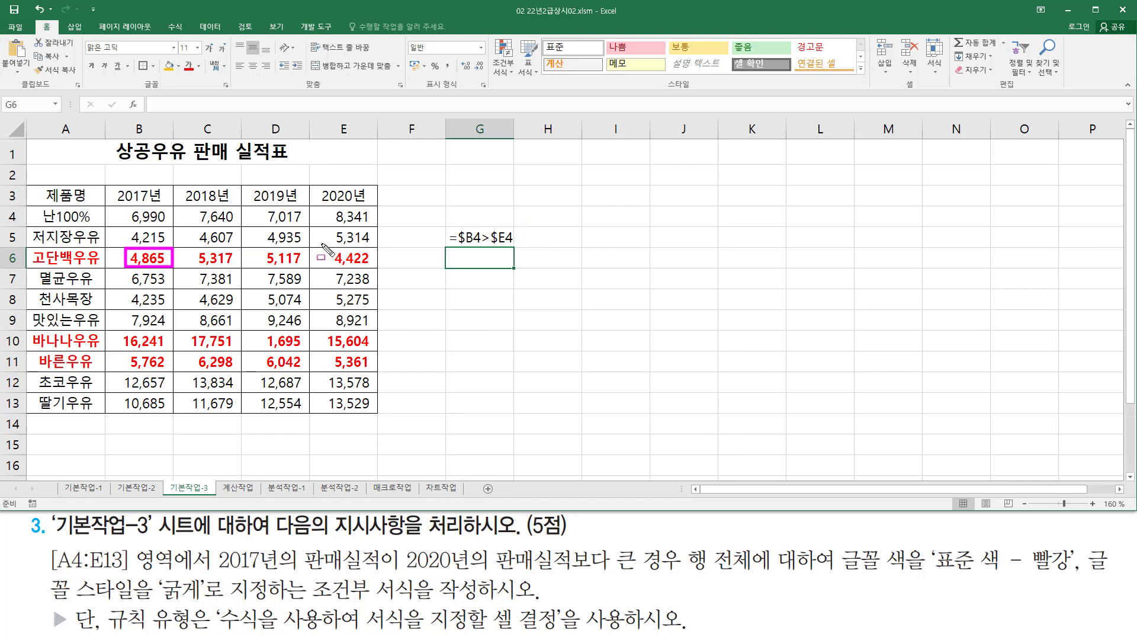
{"action": "left_click_drag", "start_coordinate": [323, 244], "coordinate": [379, 268]}
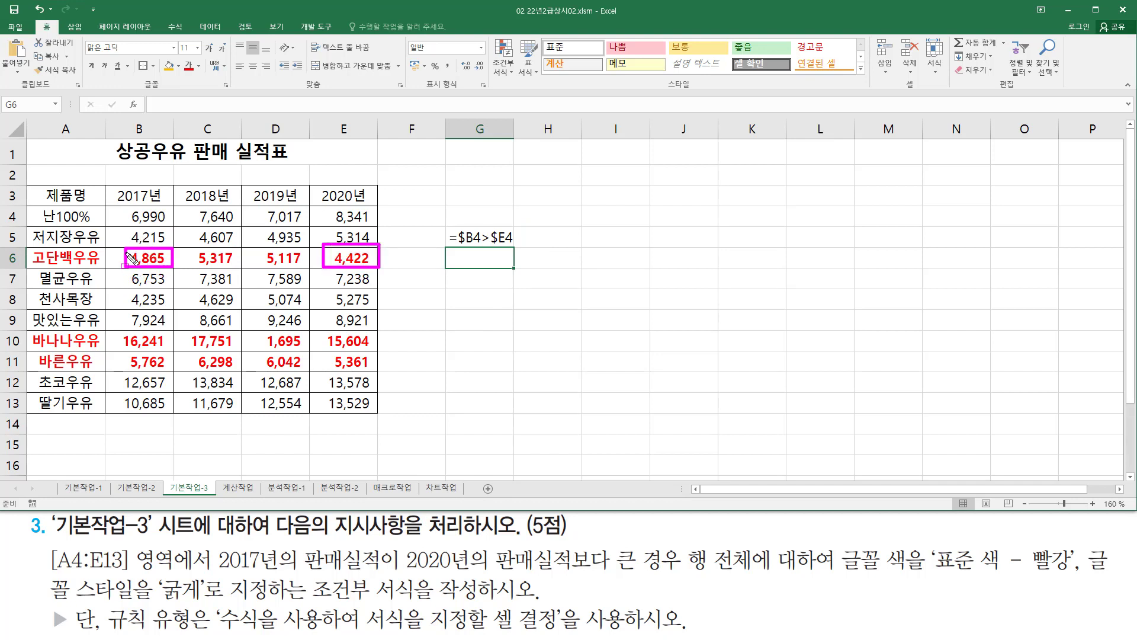
{"action": "mouse_move", "coordinate": [122, 330]}
{"action": "left_mouse_down"}
{"action": "mouse_move", "coordinate": [134, 354]}
{"action": "mouse_move", "coordinate": [173, 349]}
{"action": "left_mouse_up"}
{"action": "mouse_move", "coordinate": [348, 341]}
{"action": "left_mouse_down"}
{"action": "mouse_move", "coordinate": [325, 349]}
{"action": "mouse_move", "coordinate": [375, 349]}
{"action": "mouse_move", "coordinate": [356, 327]}
{"action": "left_mouse_up"}
{"action": "left_click_drag", "start_coordinate": [123, 363], "coordinate": [168, 374]}
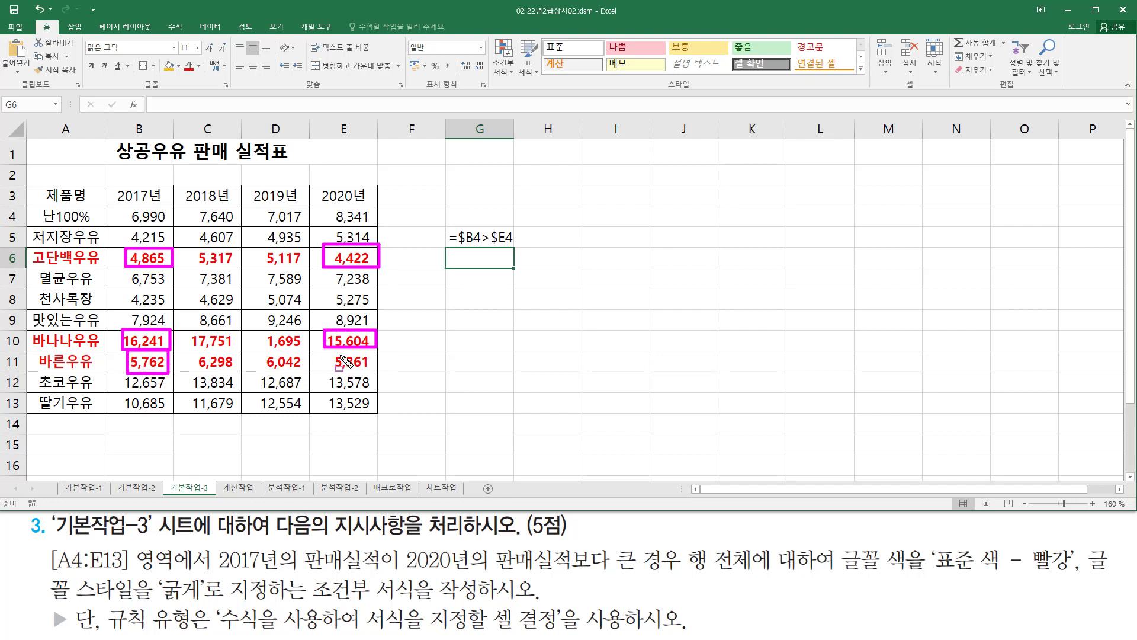
{"action": "left_click_drag", "start_coordinate": [341, 354], "coordinate": [378, 371]}
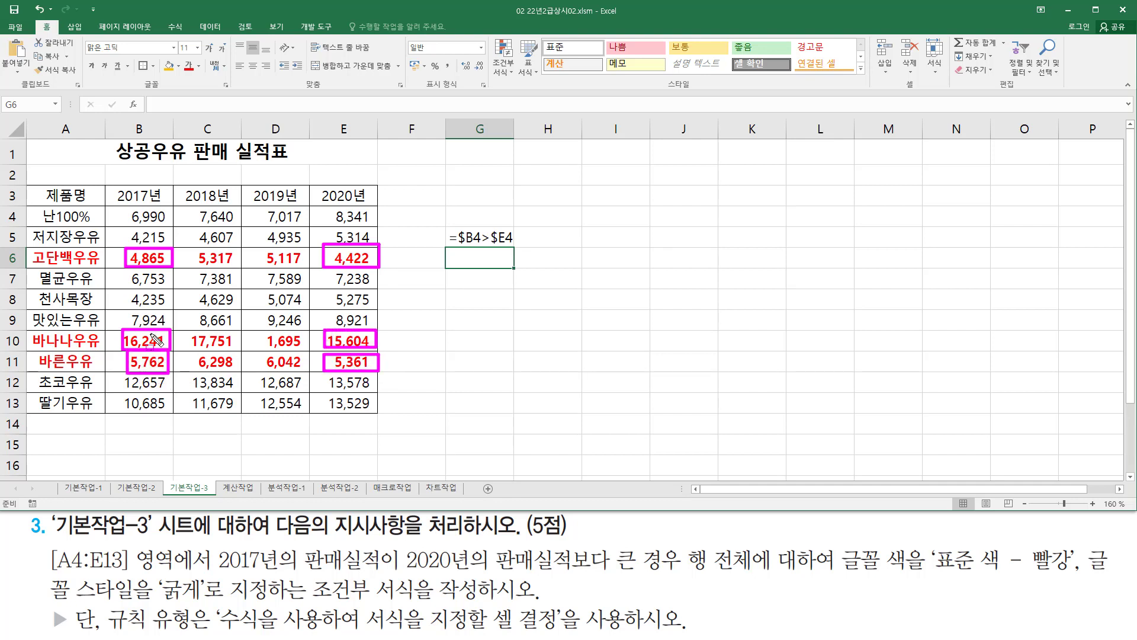
{"action": "key", "text": "Escape"}
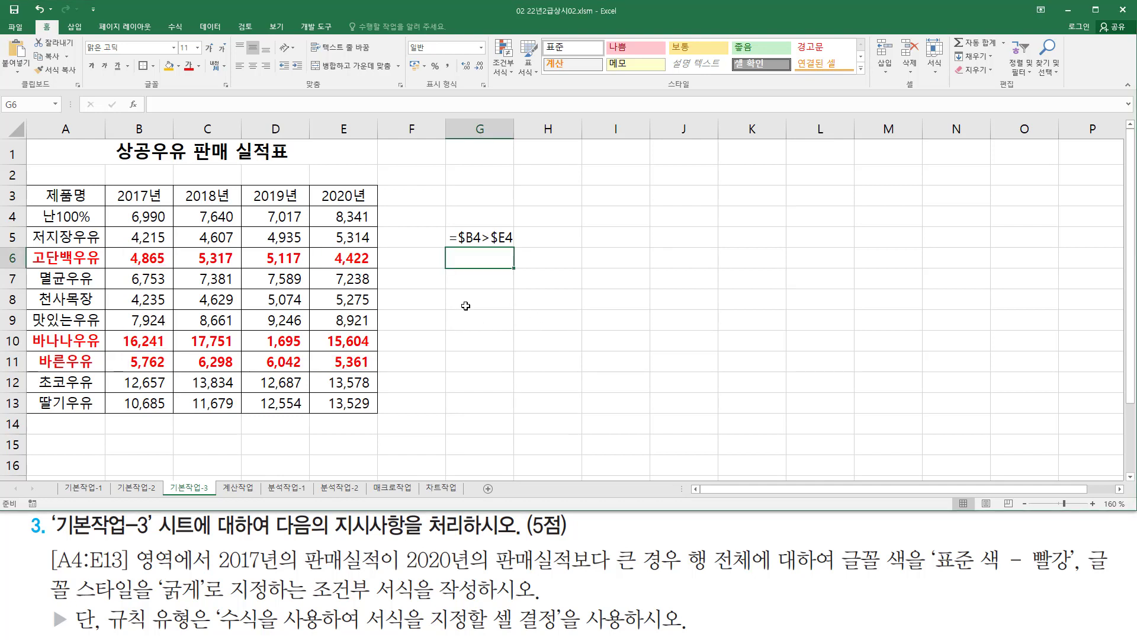
{"action": "left_click", "coordinate": [471, 303]}
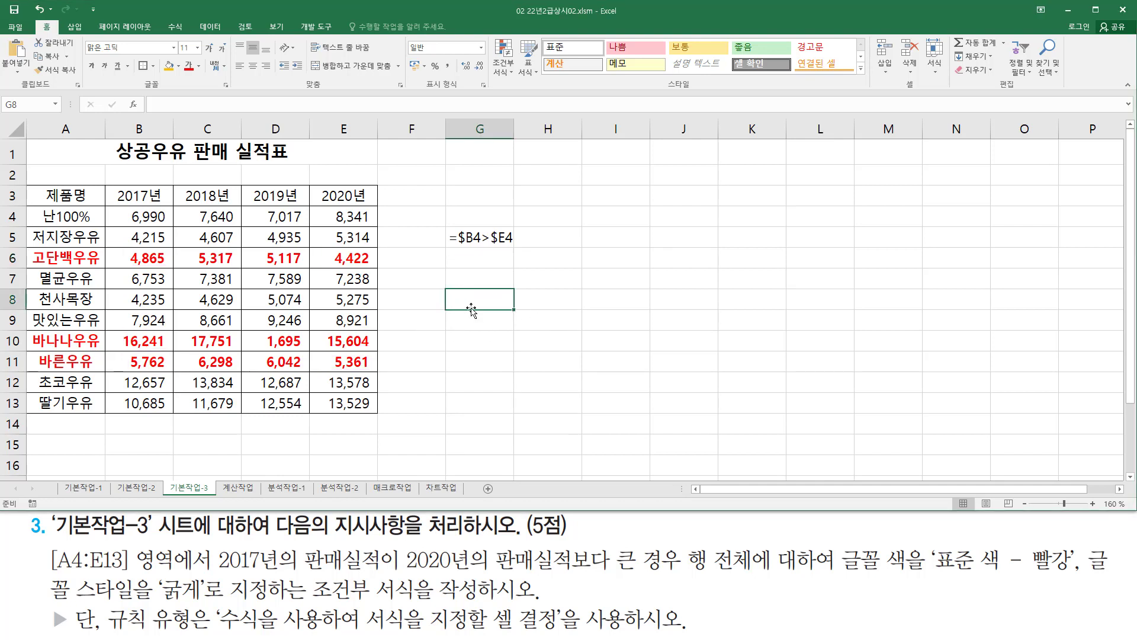